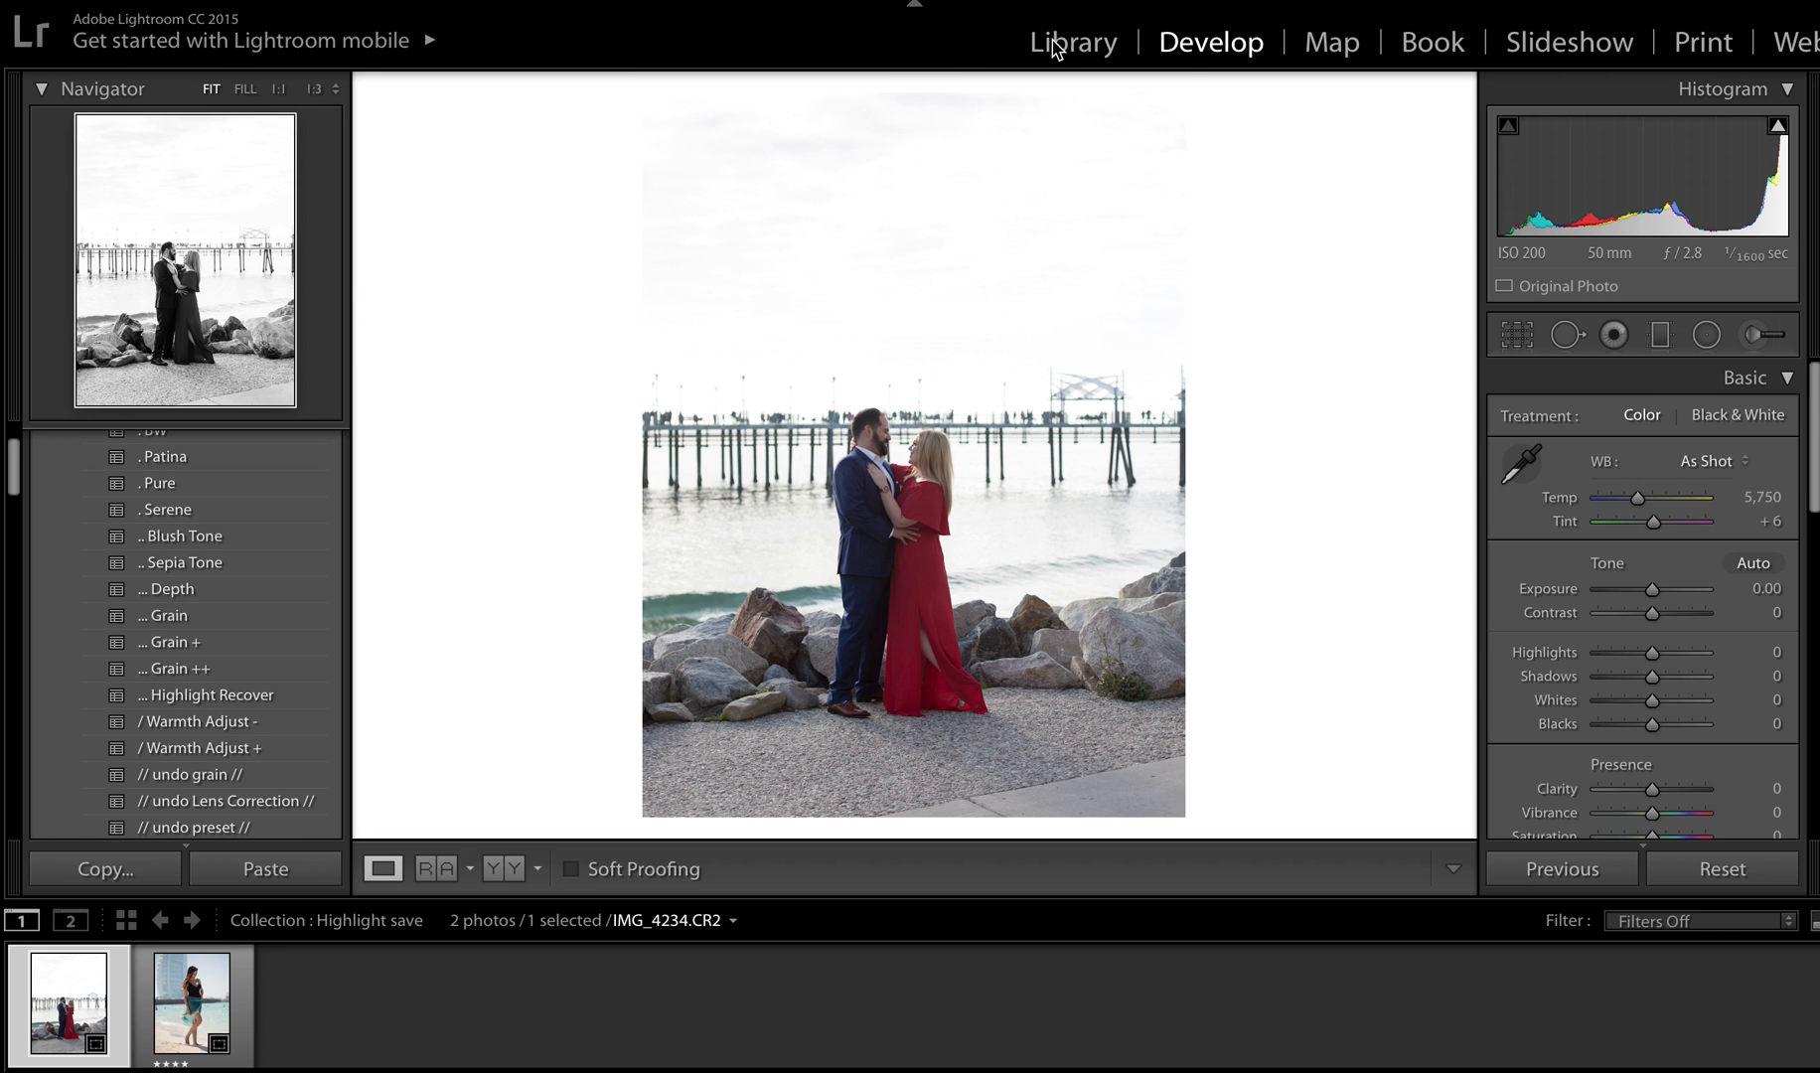
# Browse the Library's folders and collections, and view the beach portrait 7R308230.dng in the Develop module.
pyautogui.click(1056, 44)
pyautogui.scroll(5, 12, 725)
pyautogui.scroll(1, 20, 618)
pyautogui.scroll(2, 20, 618)
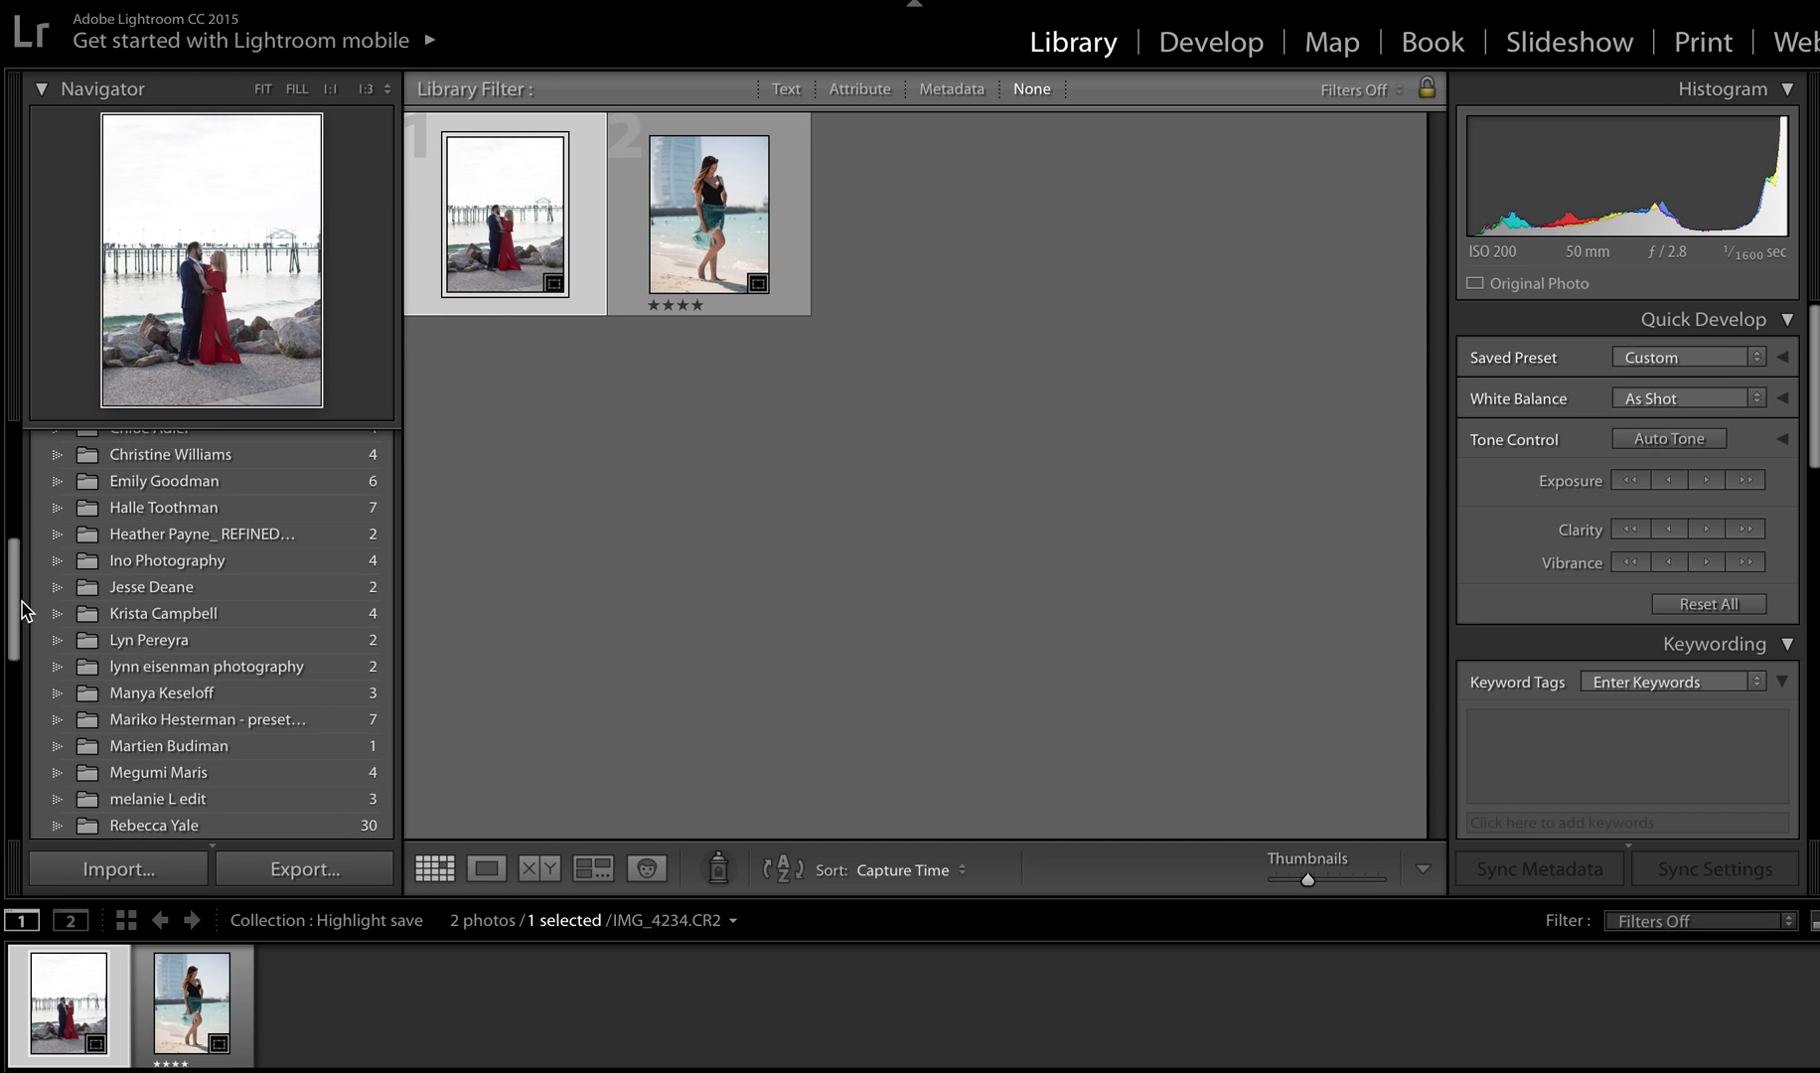
pyautogui.scroll(1, 26, 611)
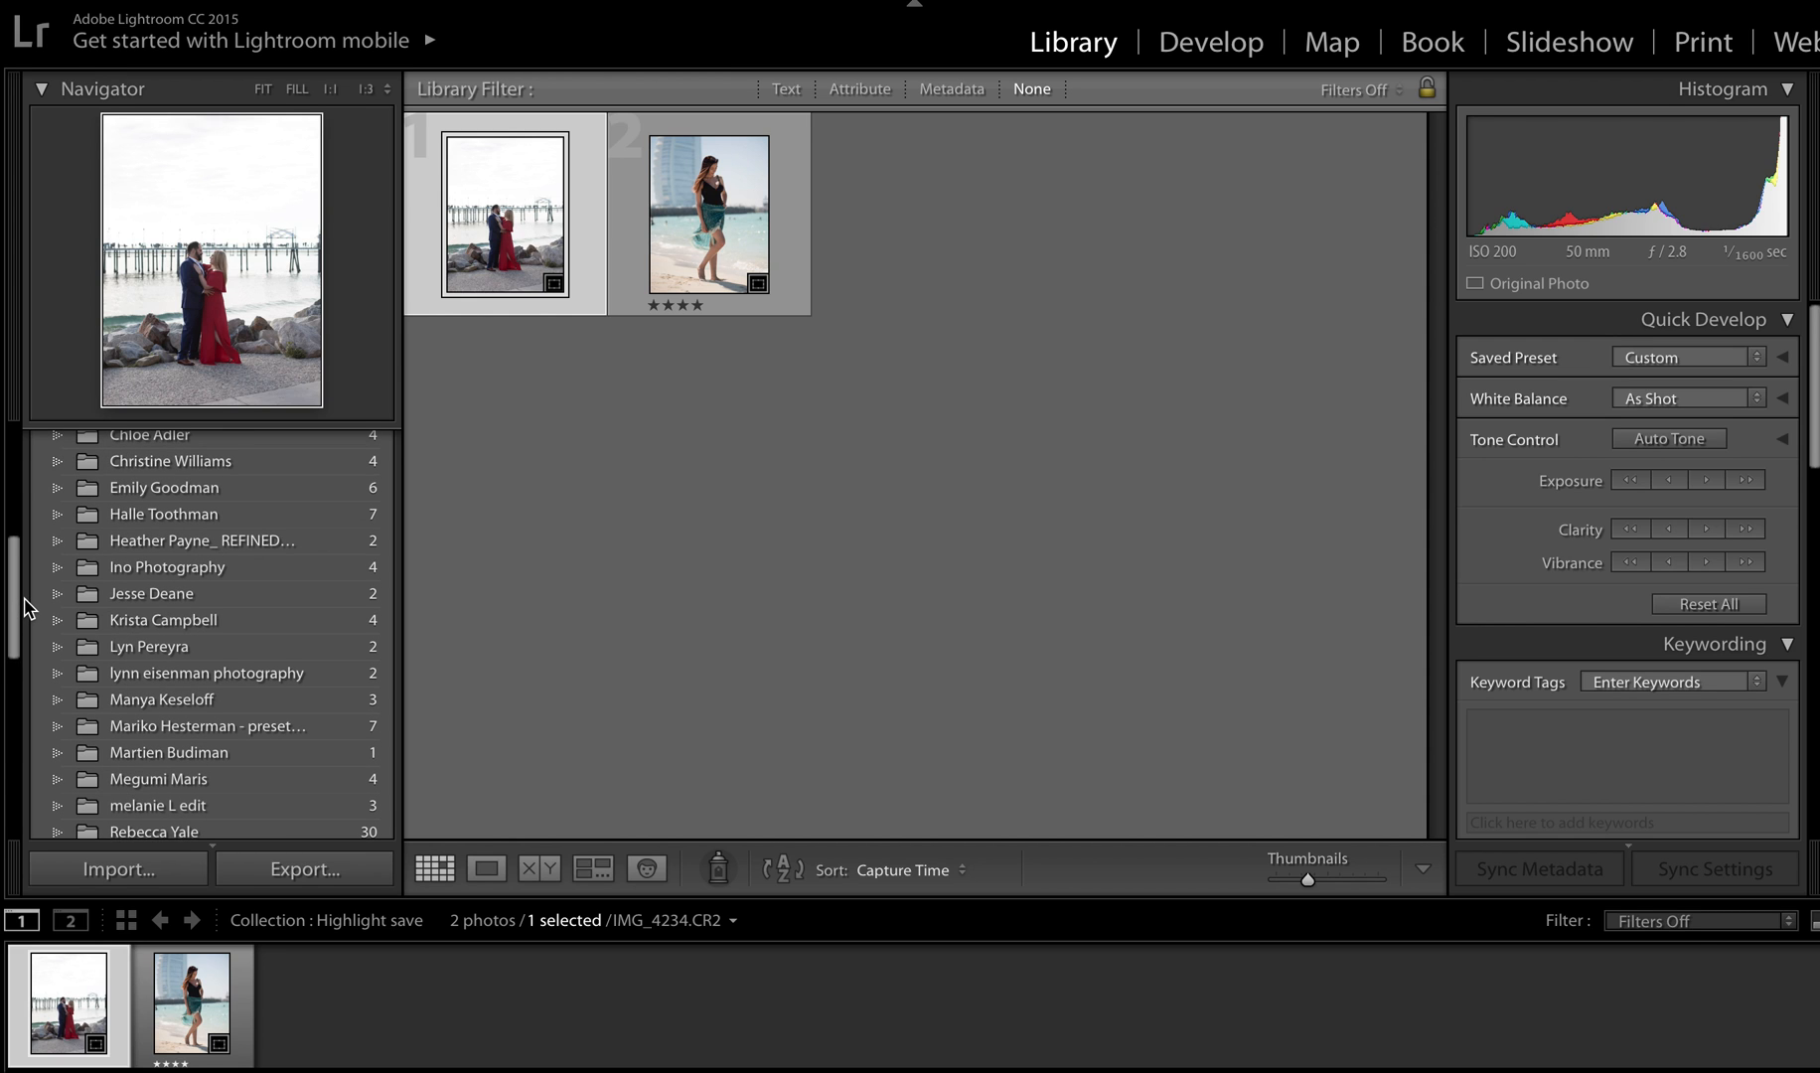
pyautogui.scroll(-10, 27, 608)
pyautogui.click(192, 979)
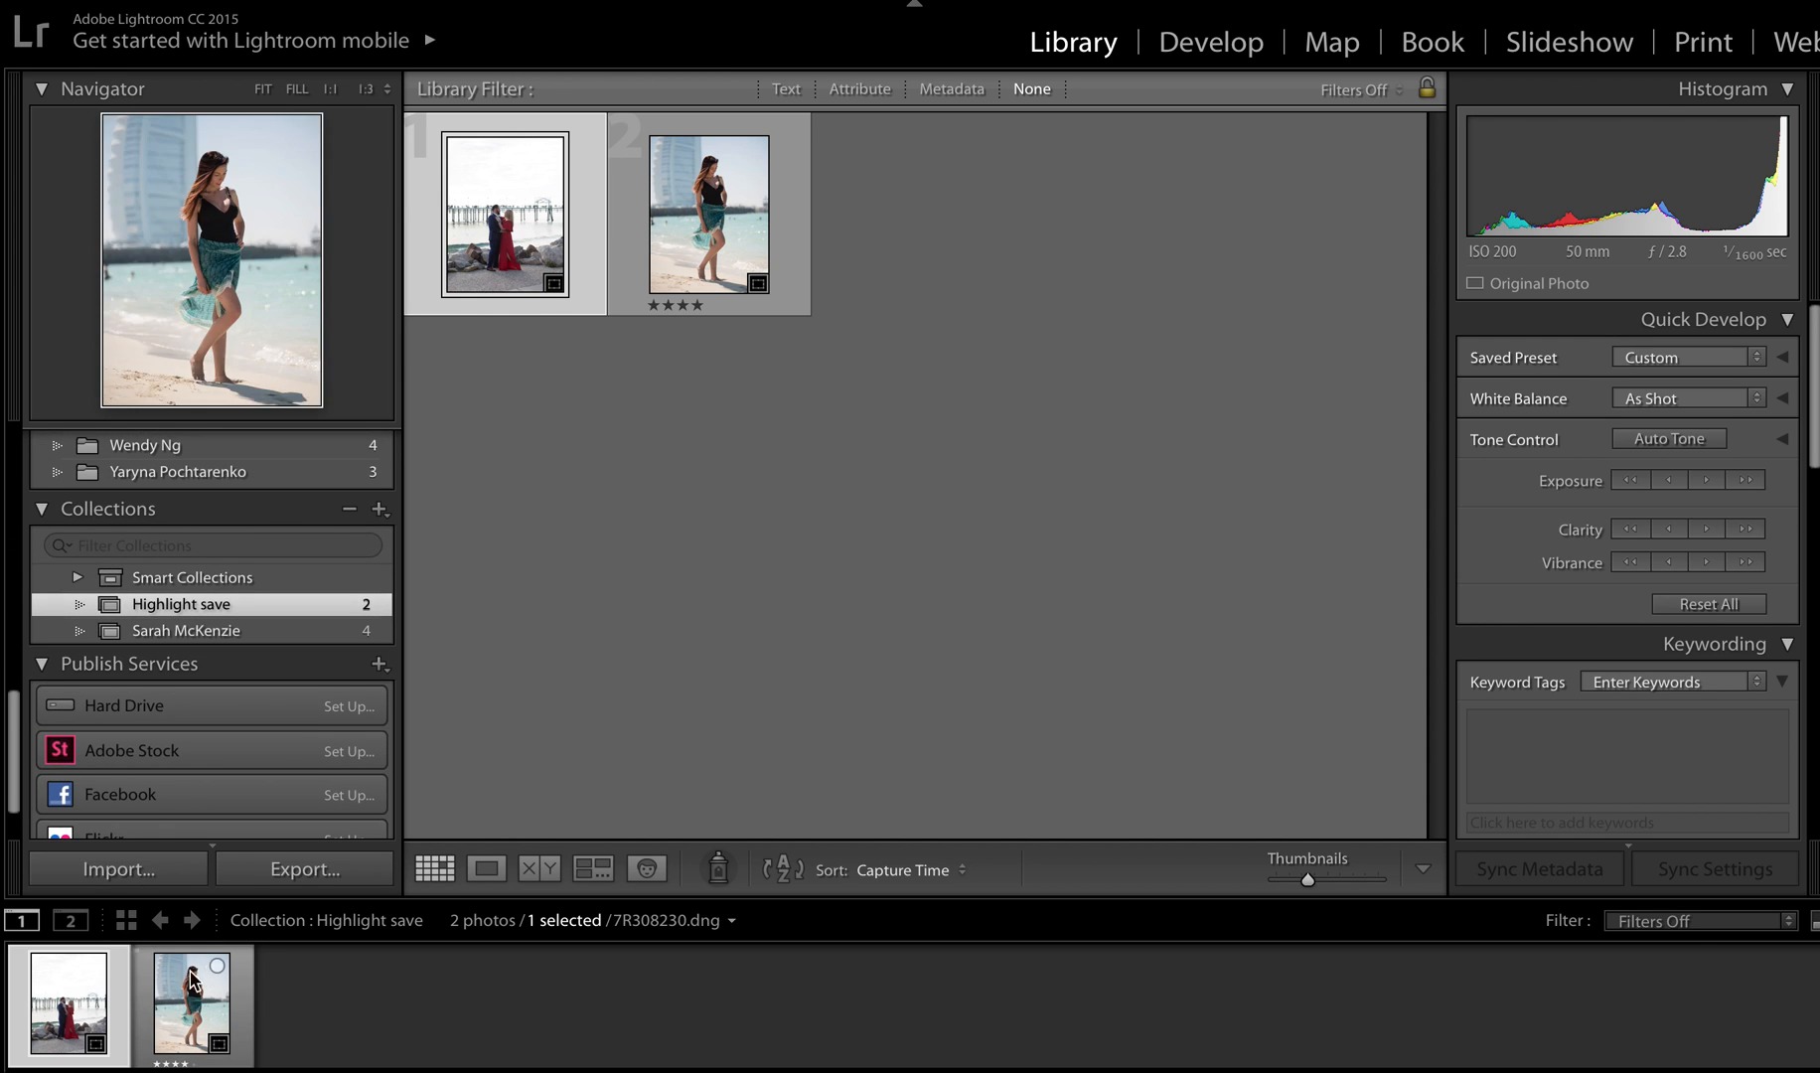
pyautogui.click(192, 978)
pyautogui.moveTo(20, 722); pyautogui.dragTo(16, 569)
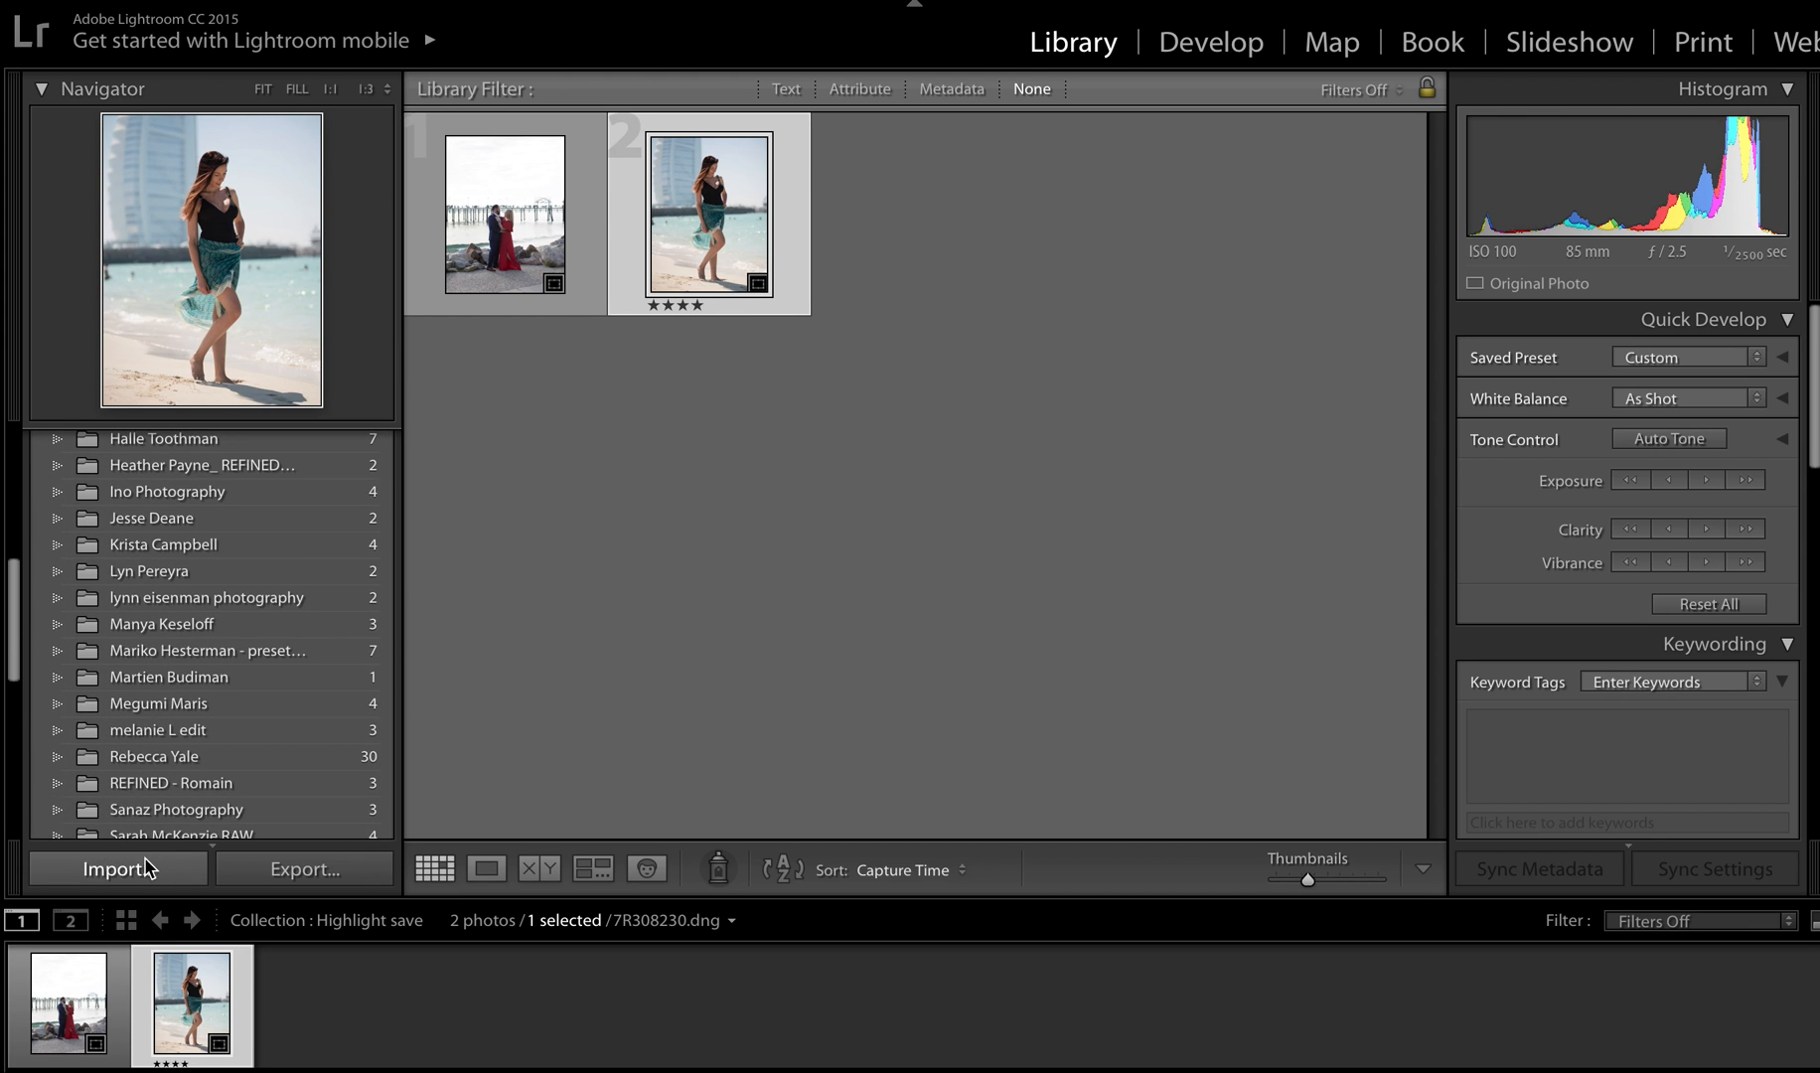
pyautogui.press('d')
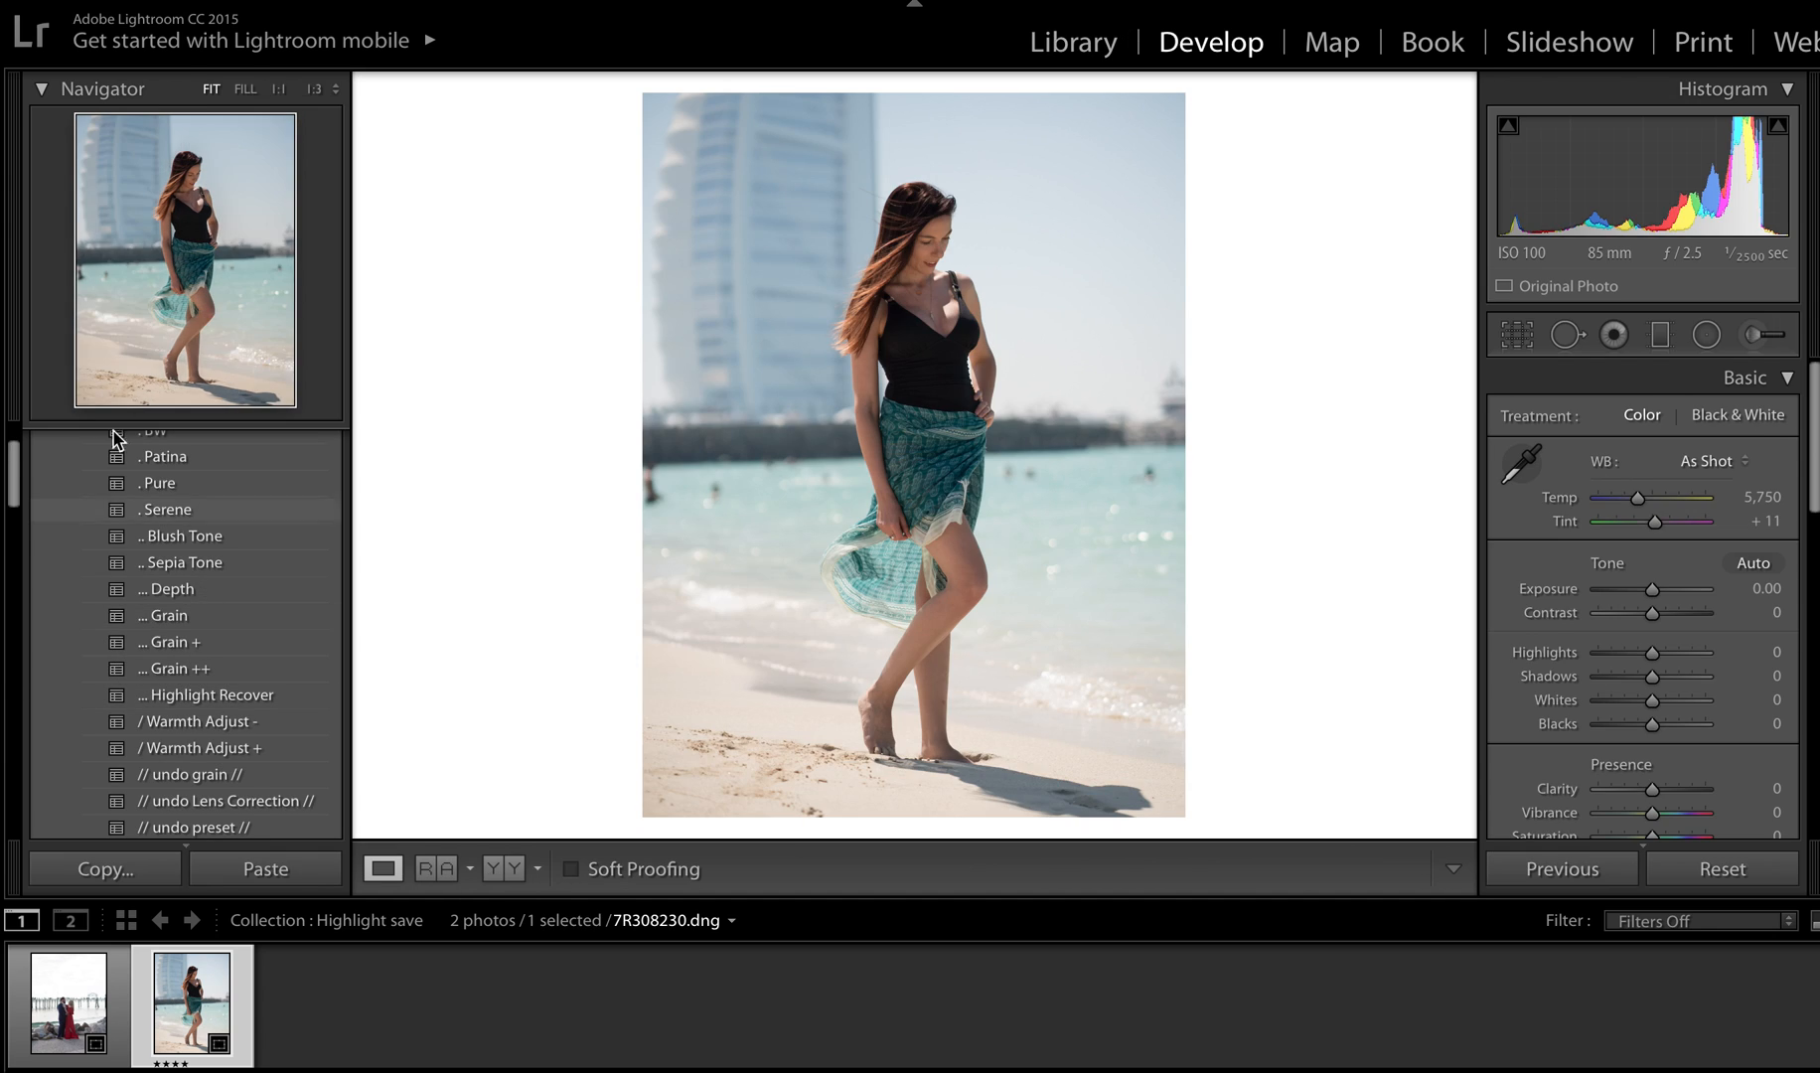
# Create a virtual copy of the couple photo IMG_4234.CR2 and go back to the original version.
pyautogui.click(62, 993)
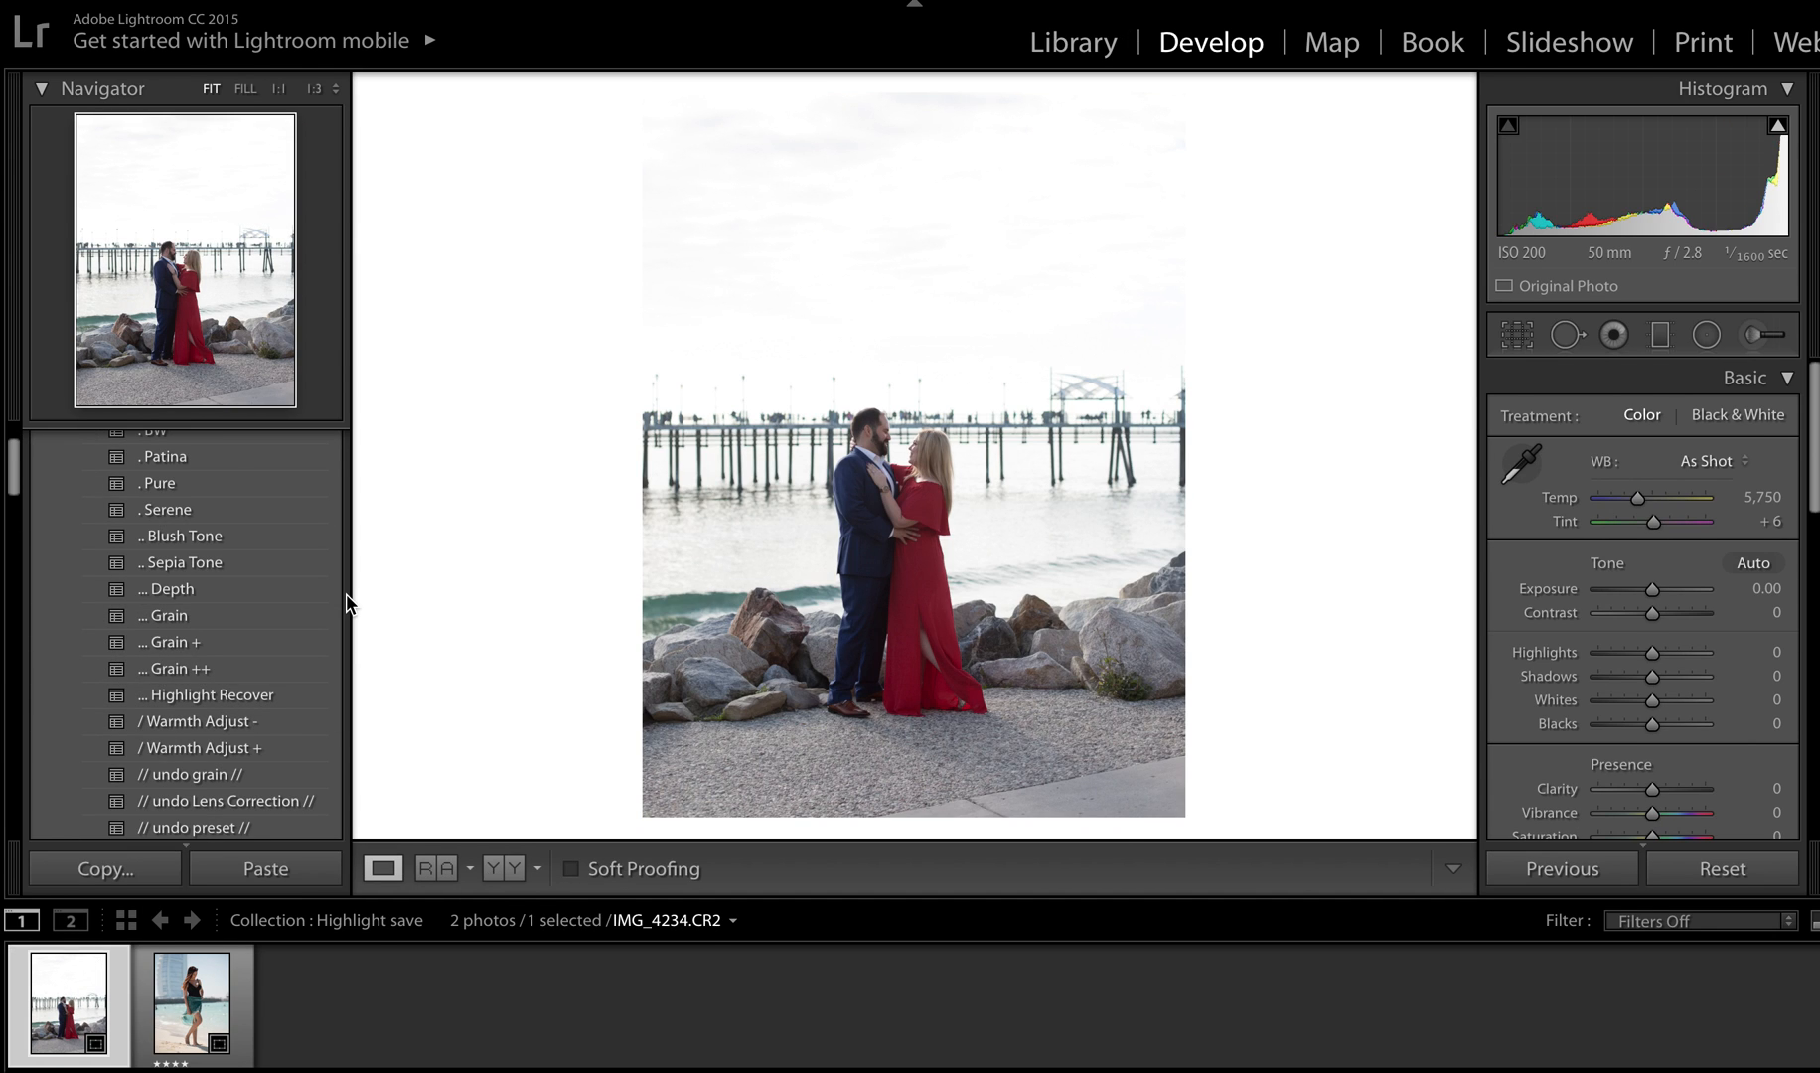
pyautogui.hotkey('ctrl', "'")
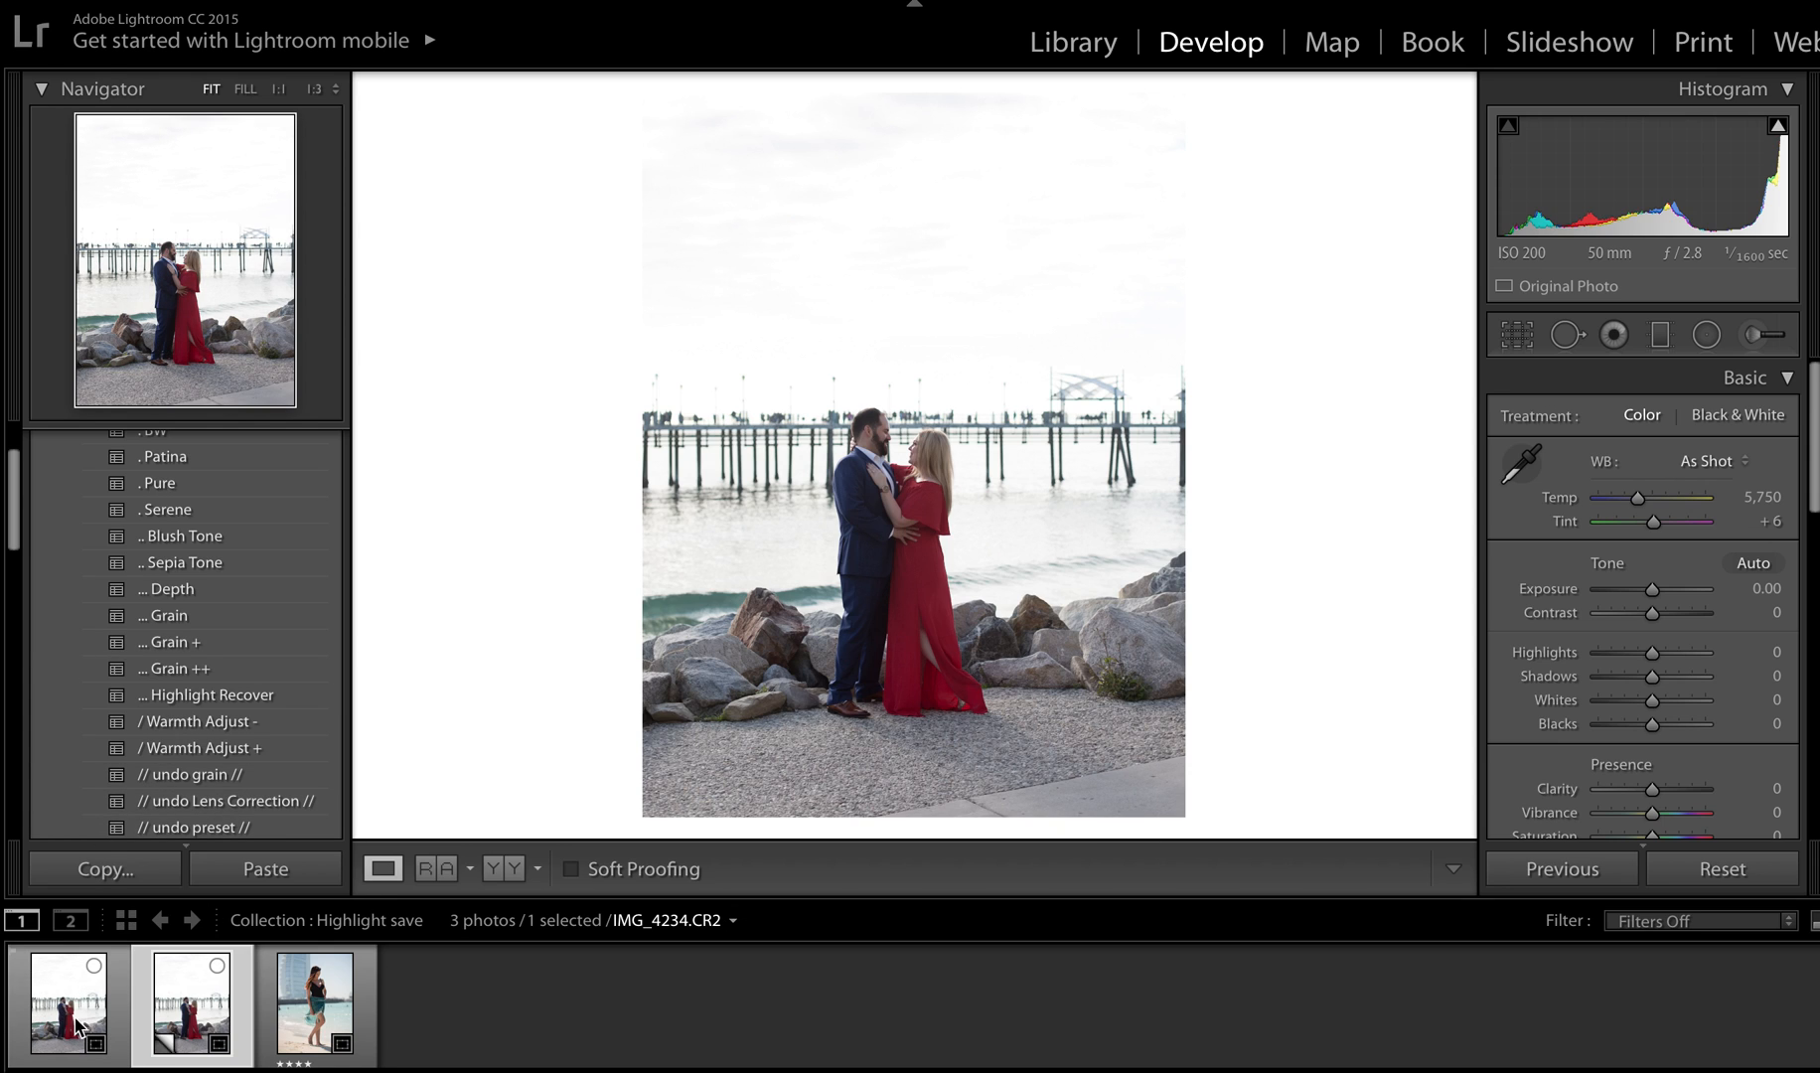
pyautogui.click(77, 1025)
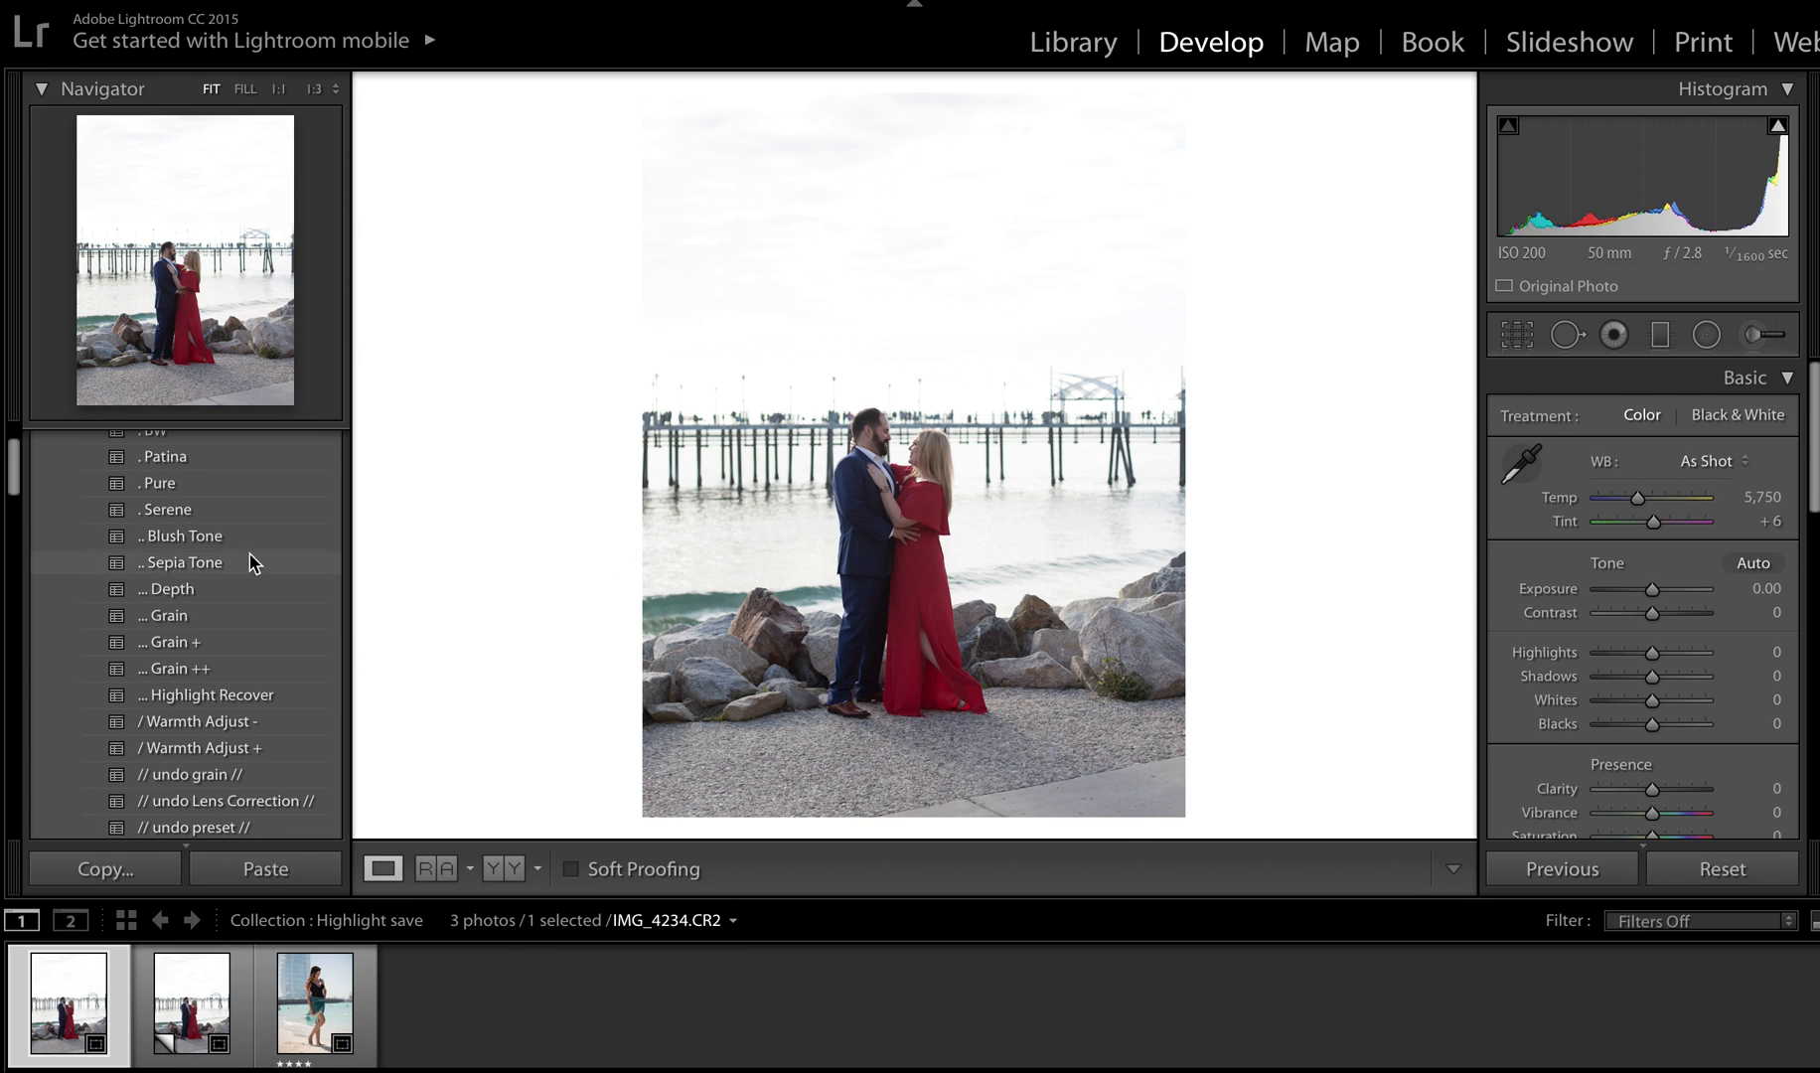
# Apply the Patina preset to the original couple photo and set Highlights to −100 and Exposure to +1.40.
pyautogui.click(167, 456)
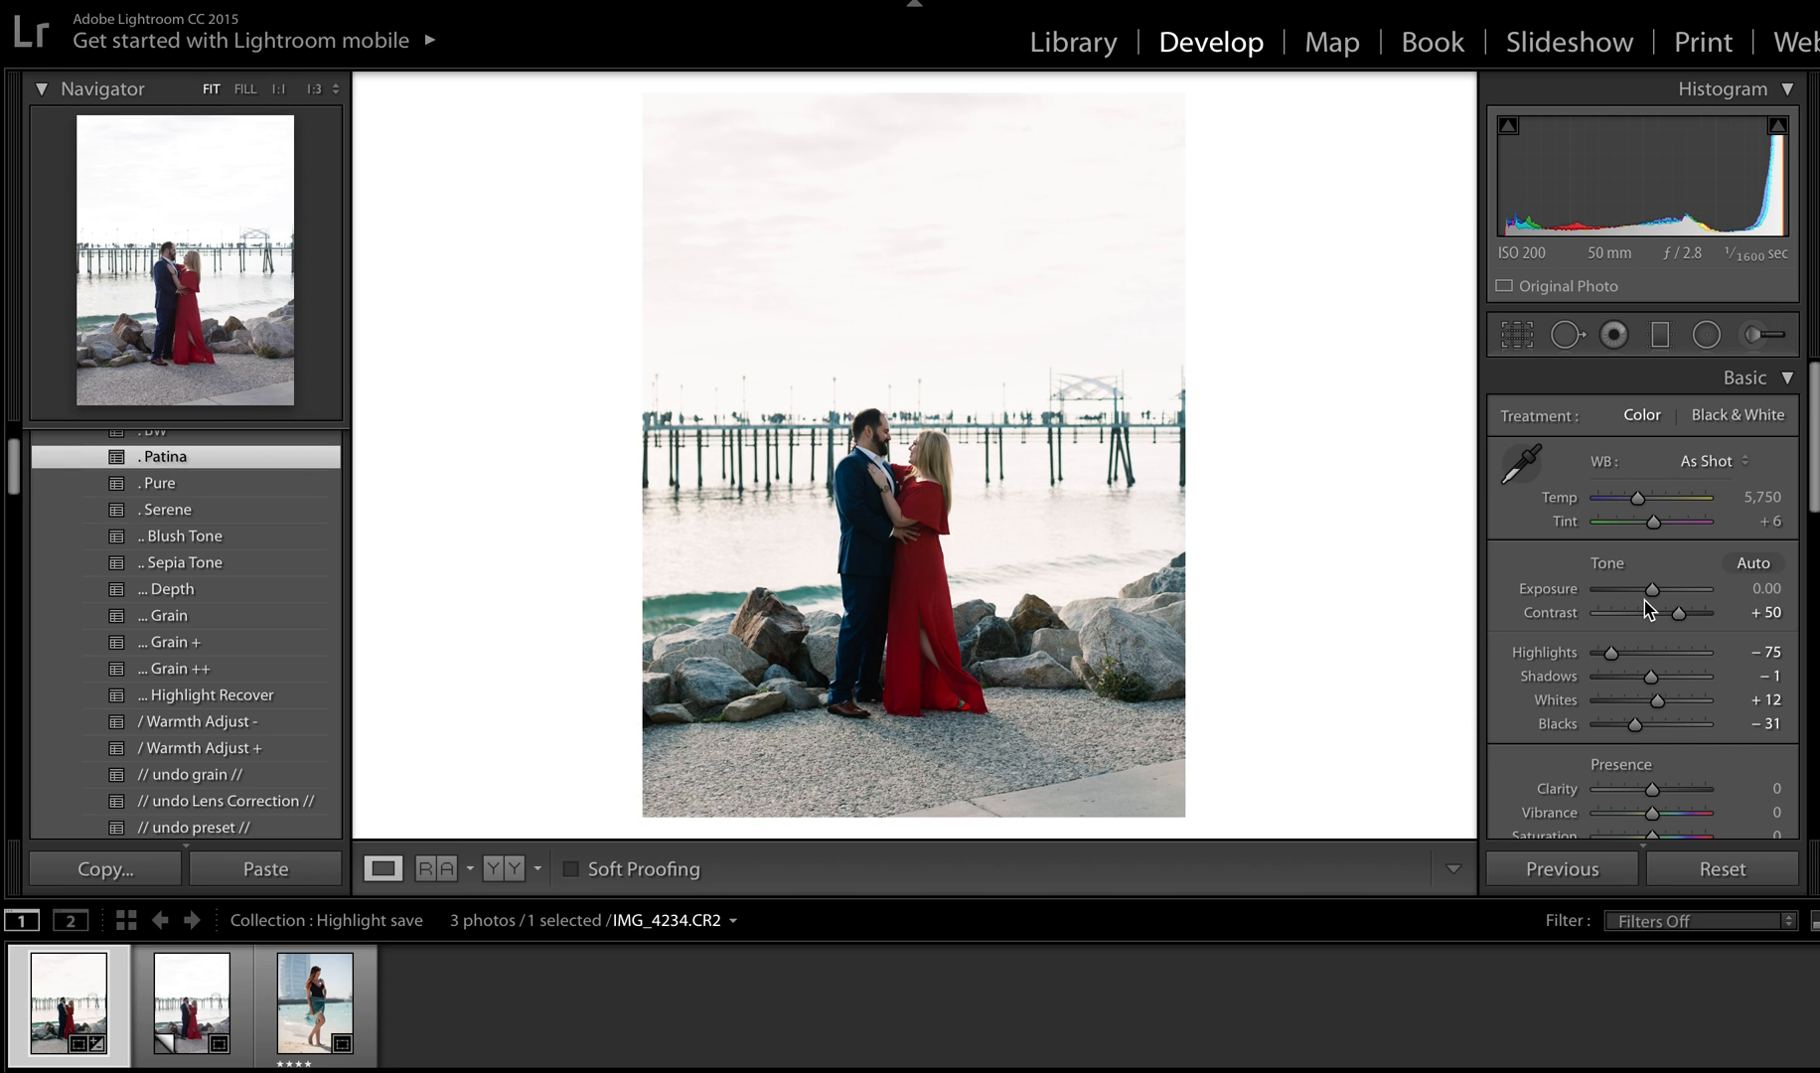
pyautogui.moveTo(1610, 656); pyautogui.dragTo(1594, 656)
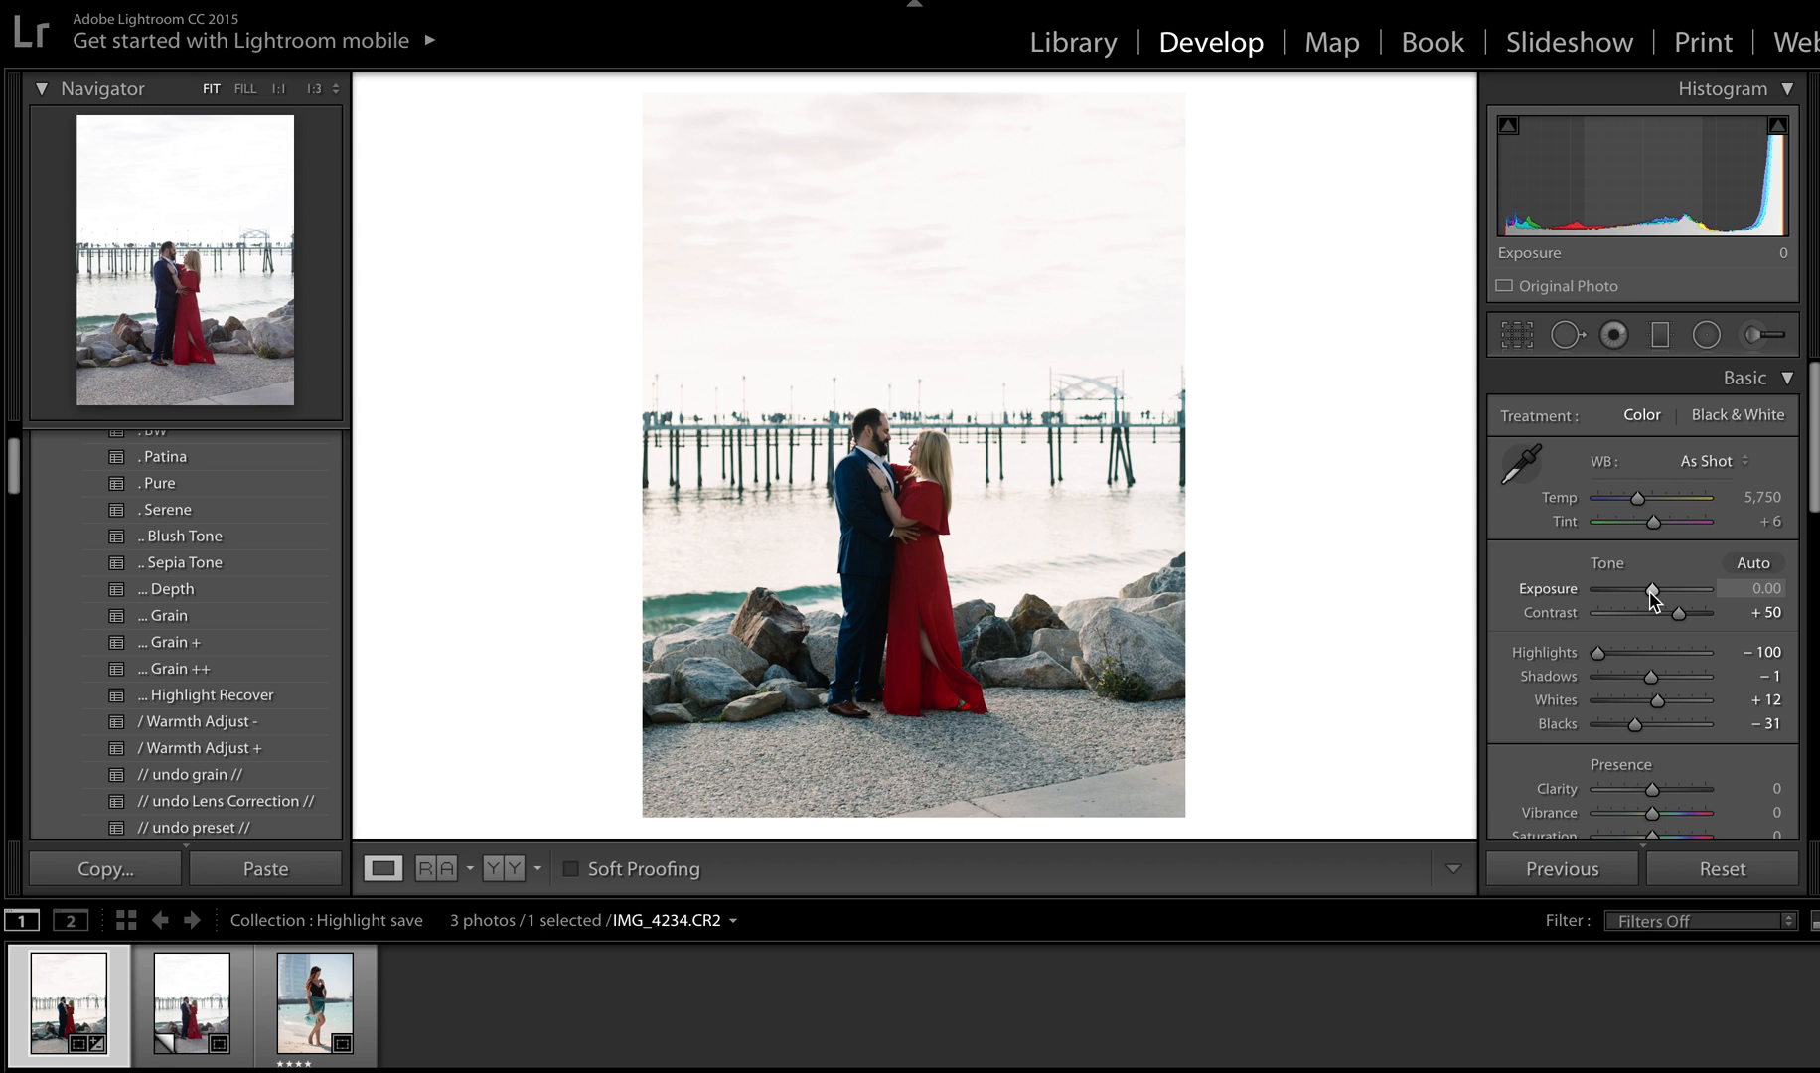
pyautogui.moveTo(1652, 590); pyautogui.dragTo(1668, 596)
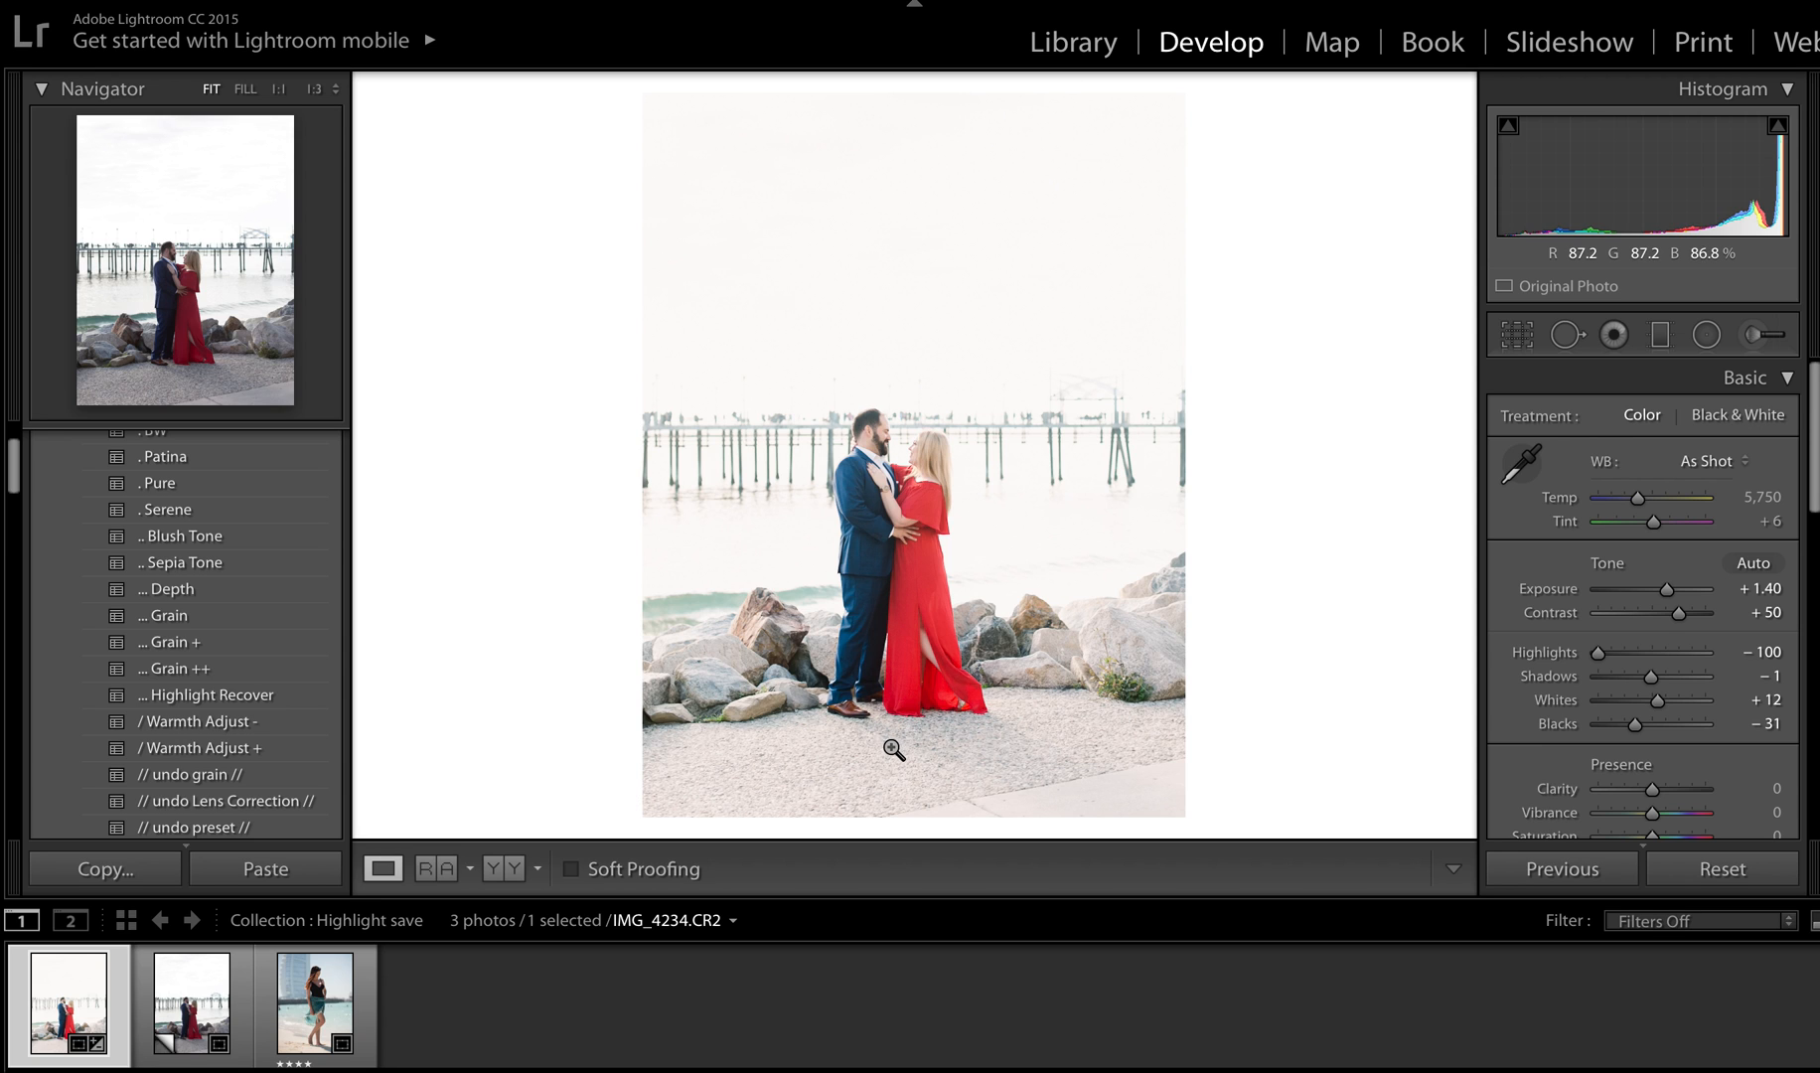
# Apply Patina to the virtual copy with Shadows +58 and Exposure −0.20, and add the Highlight Recover preset.
pyautogui.press('Right')
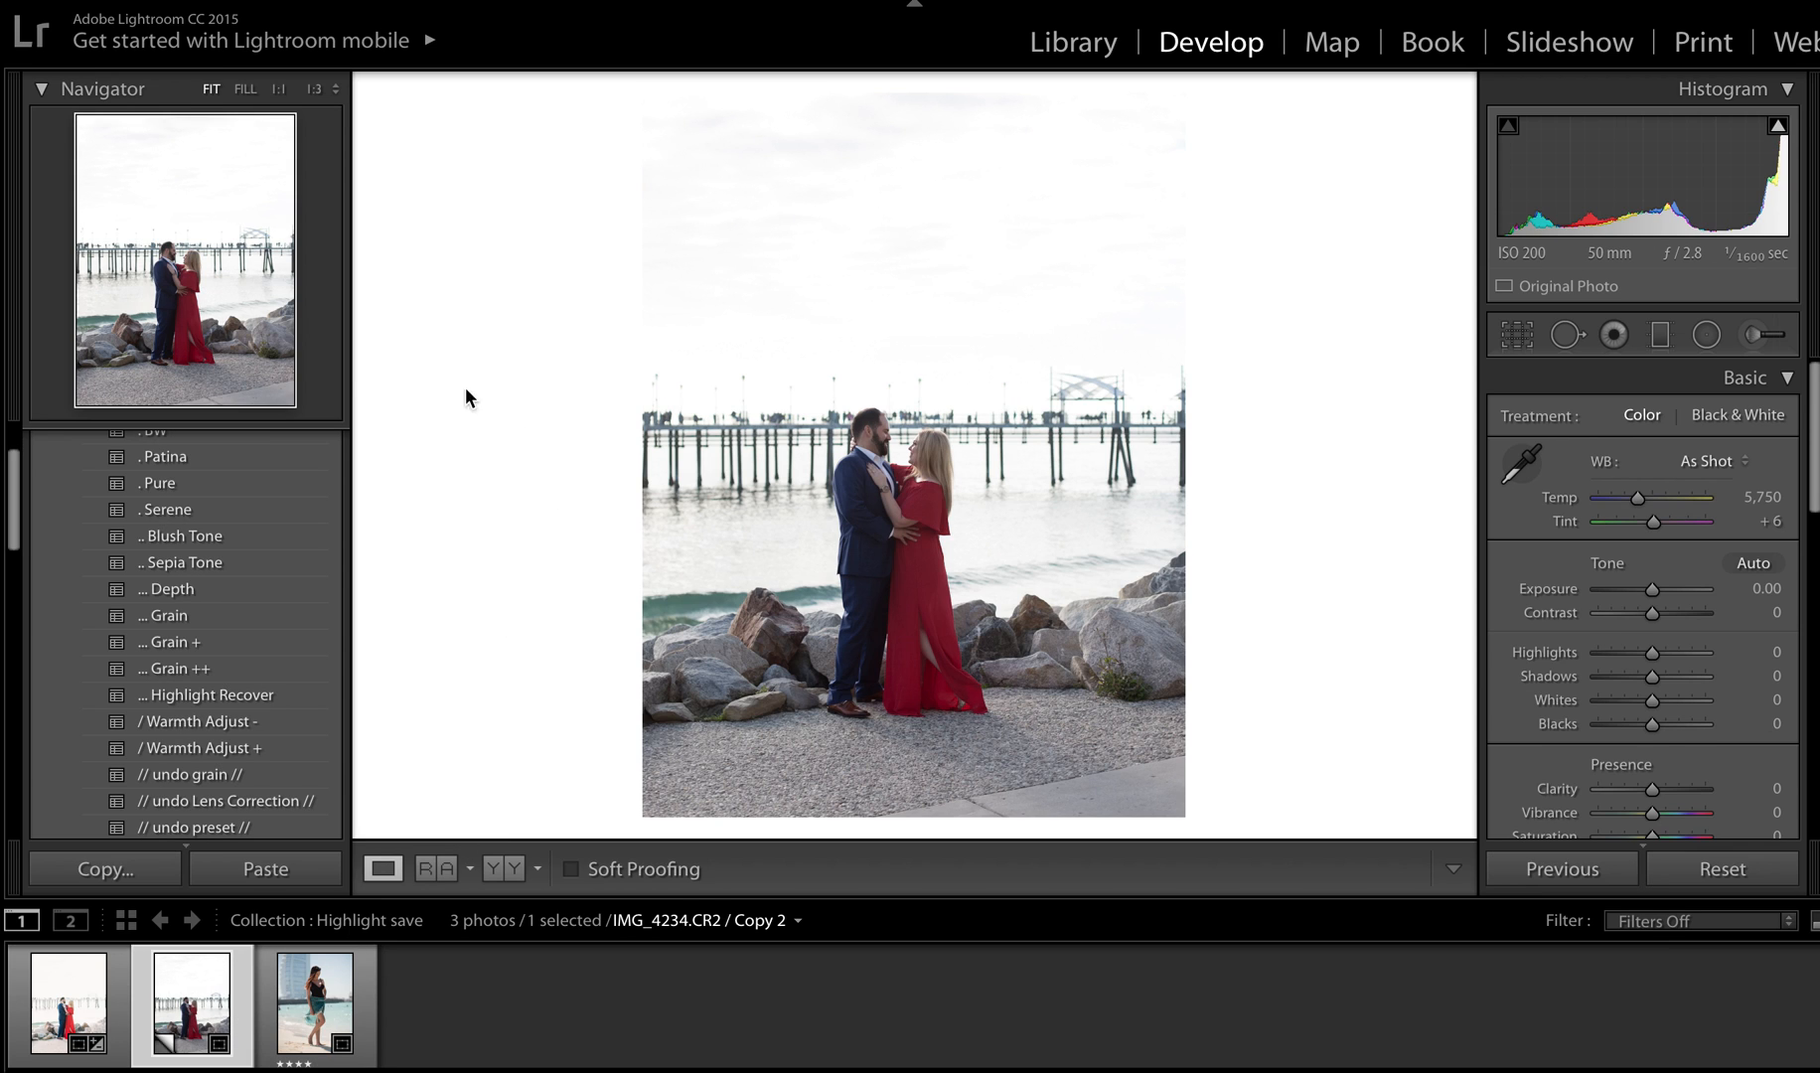
pyautogui.click(165, 456)
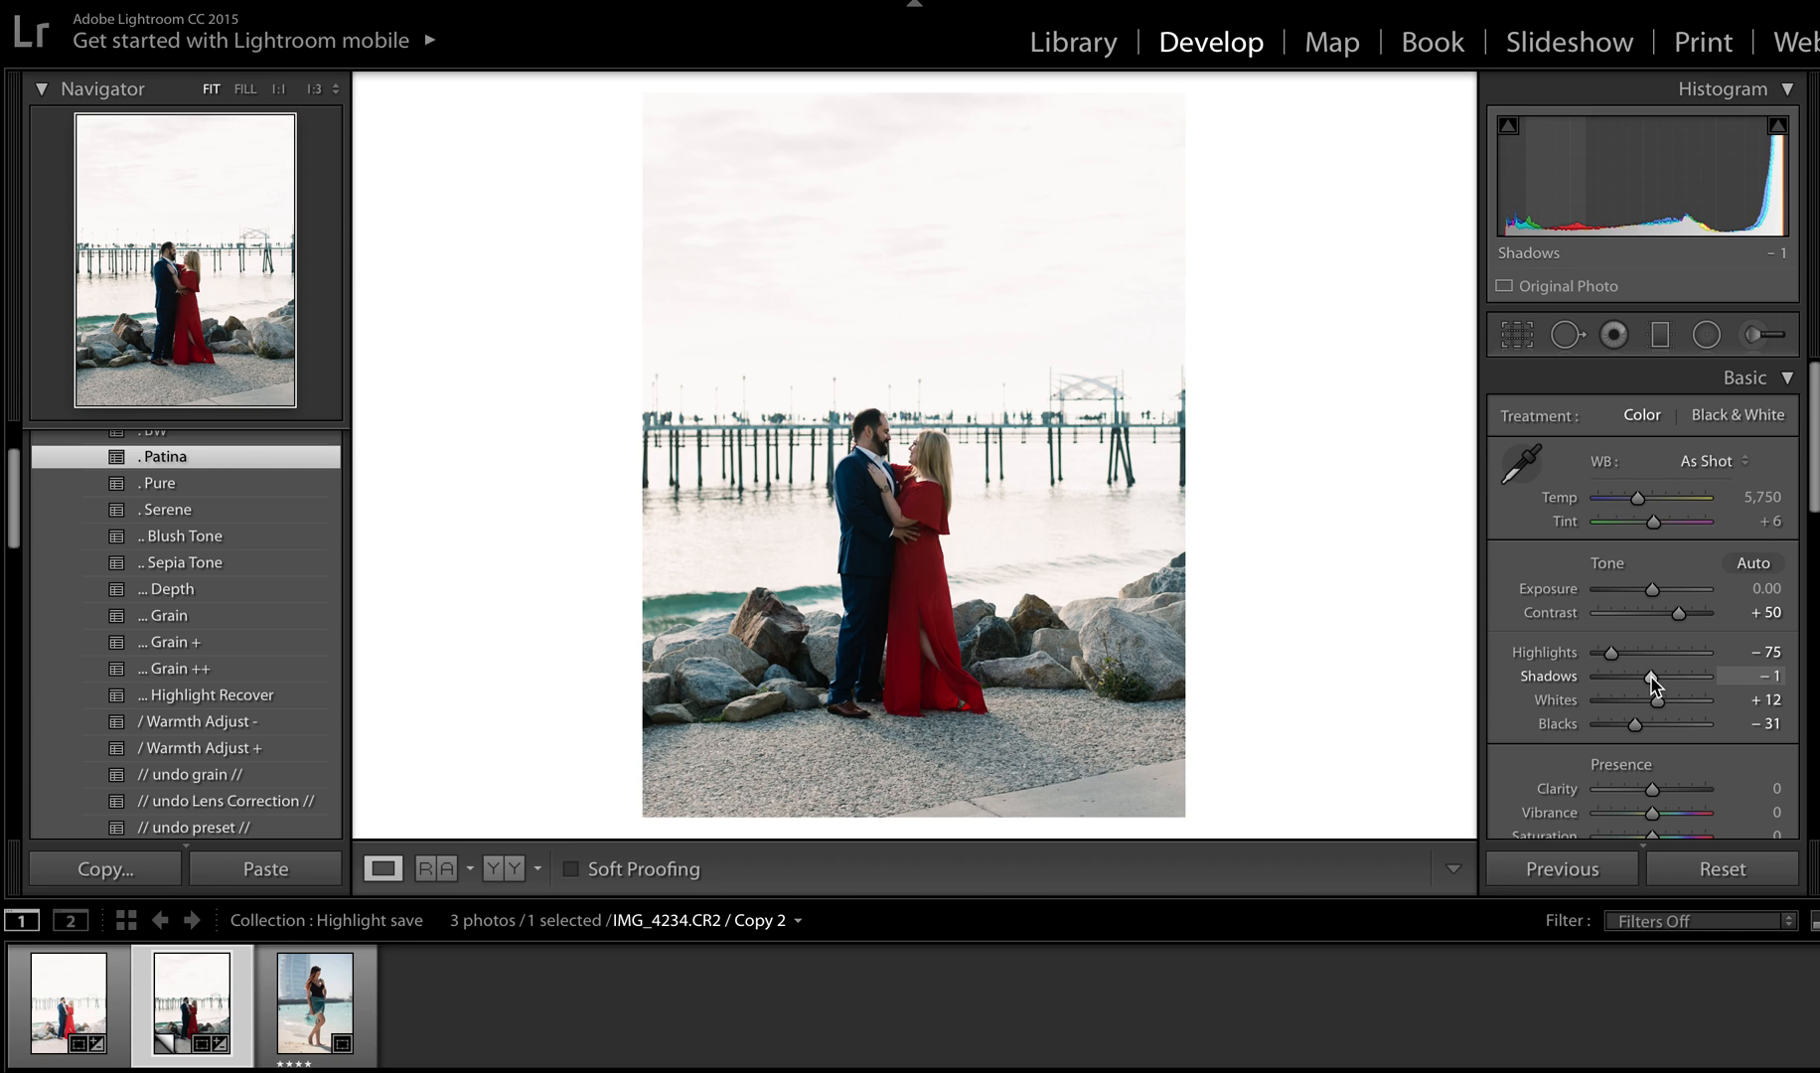
pyautogui.moveTo(1650, 675); pyautogui.dragTo(1696, 662)
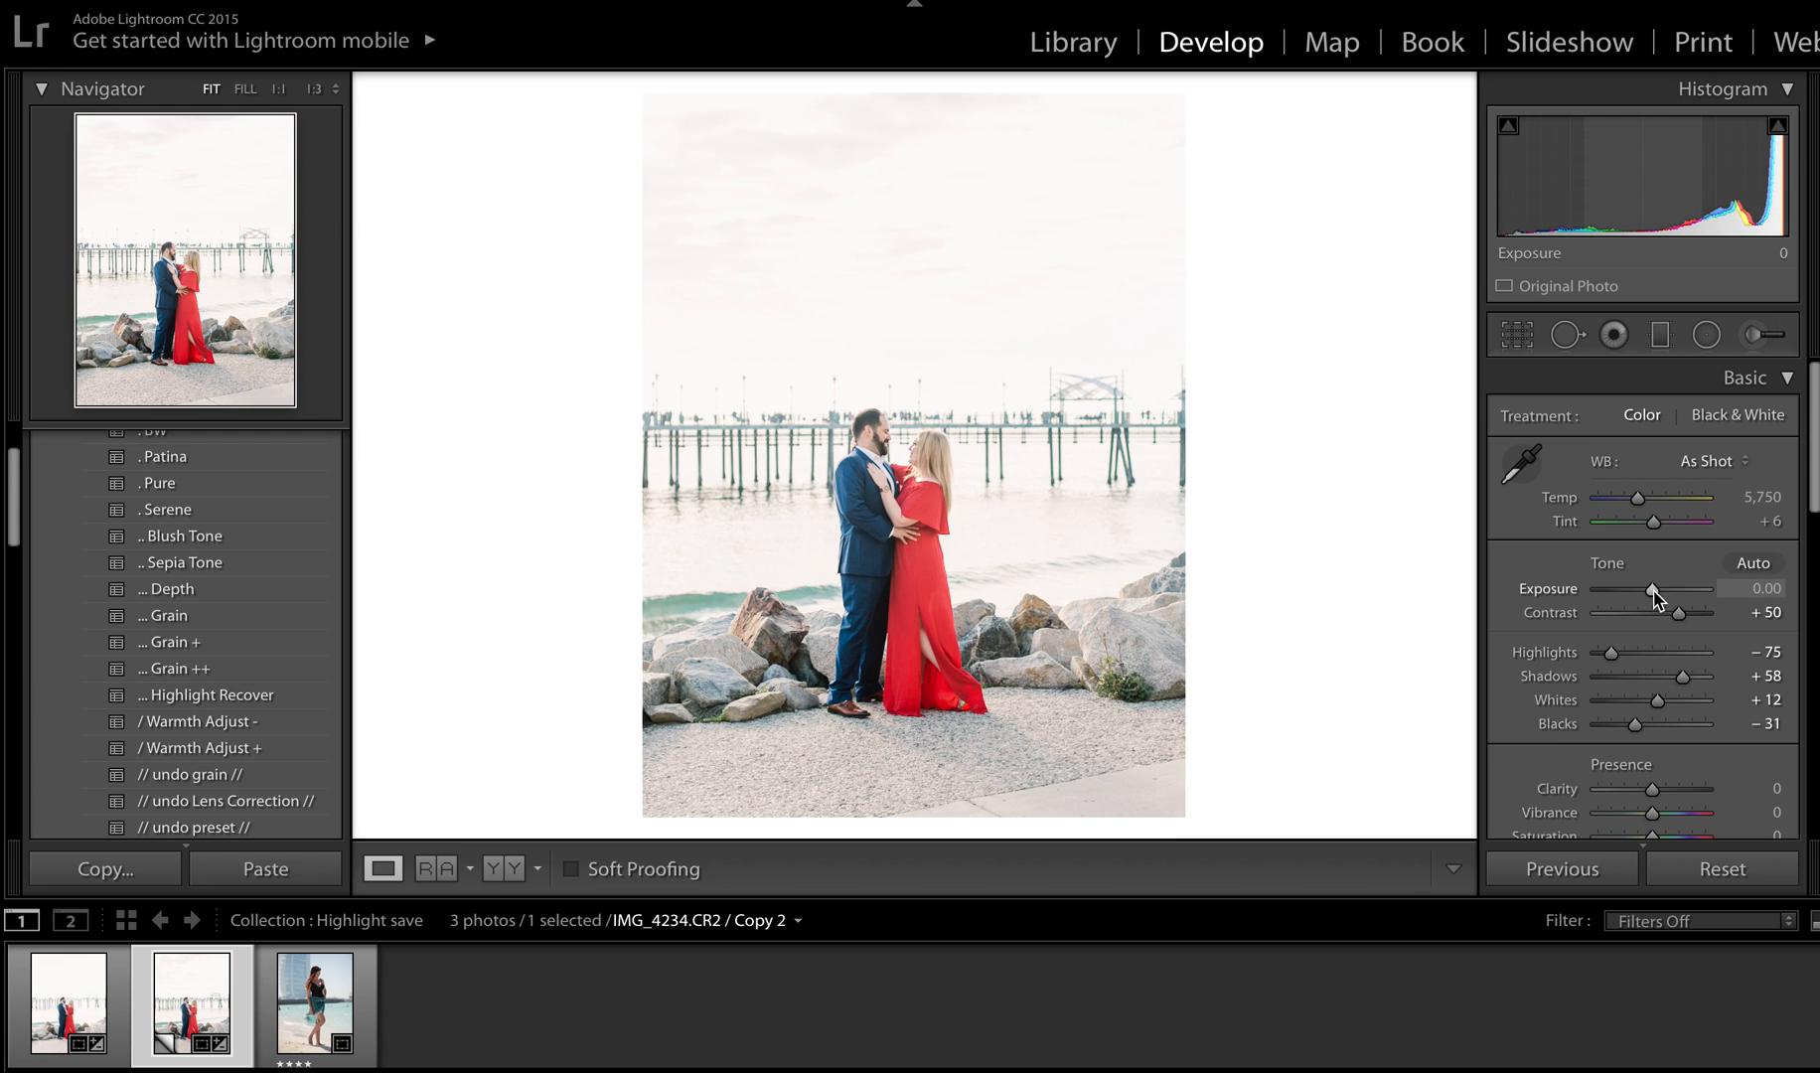
pyautogui.moveTo(1652, 593); pyautogui.dragTo(1649, 596)
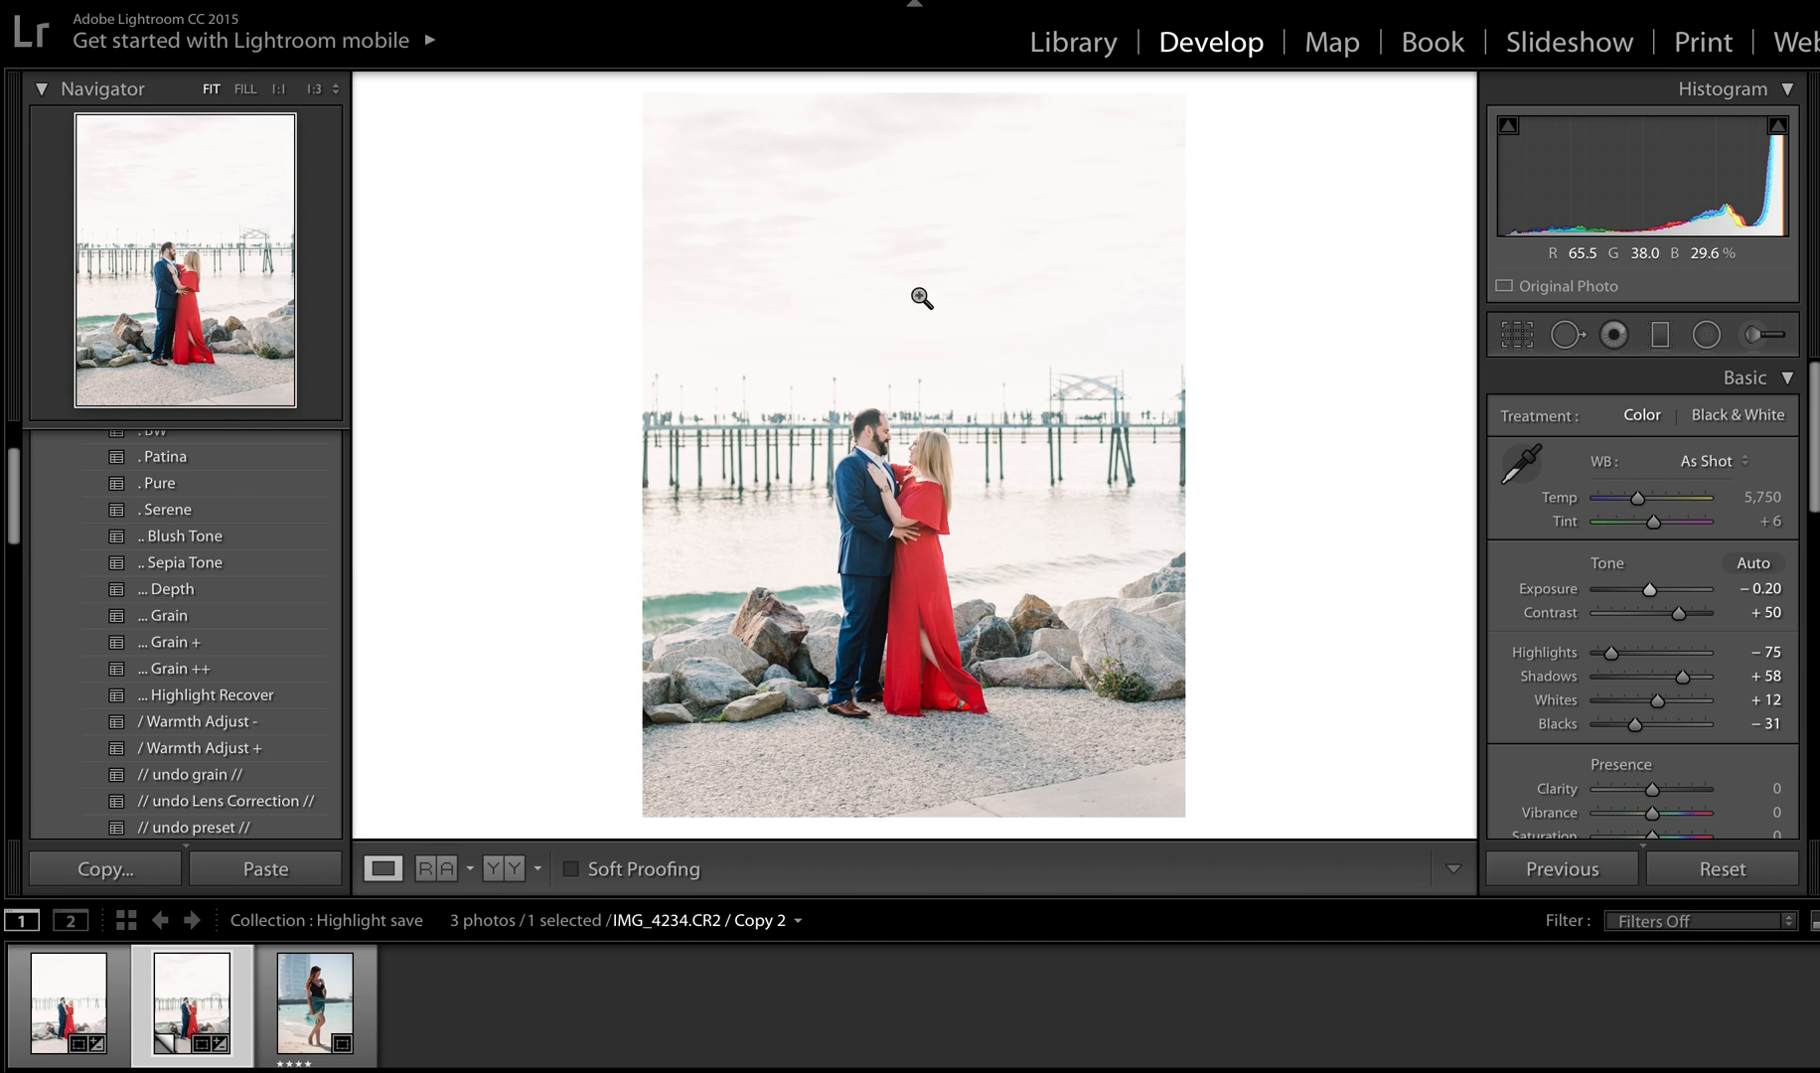
pyautogui.click(247, 695)
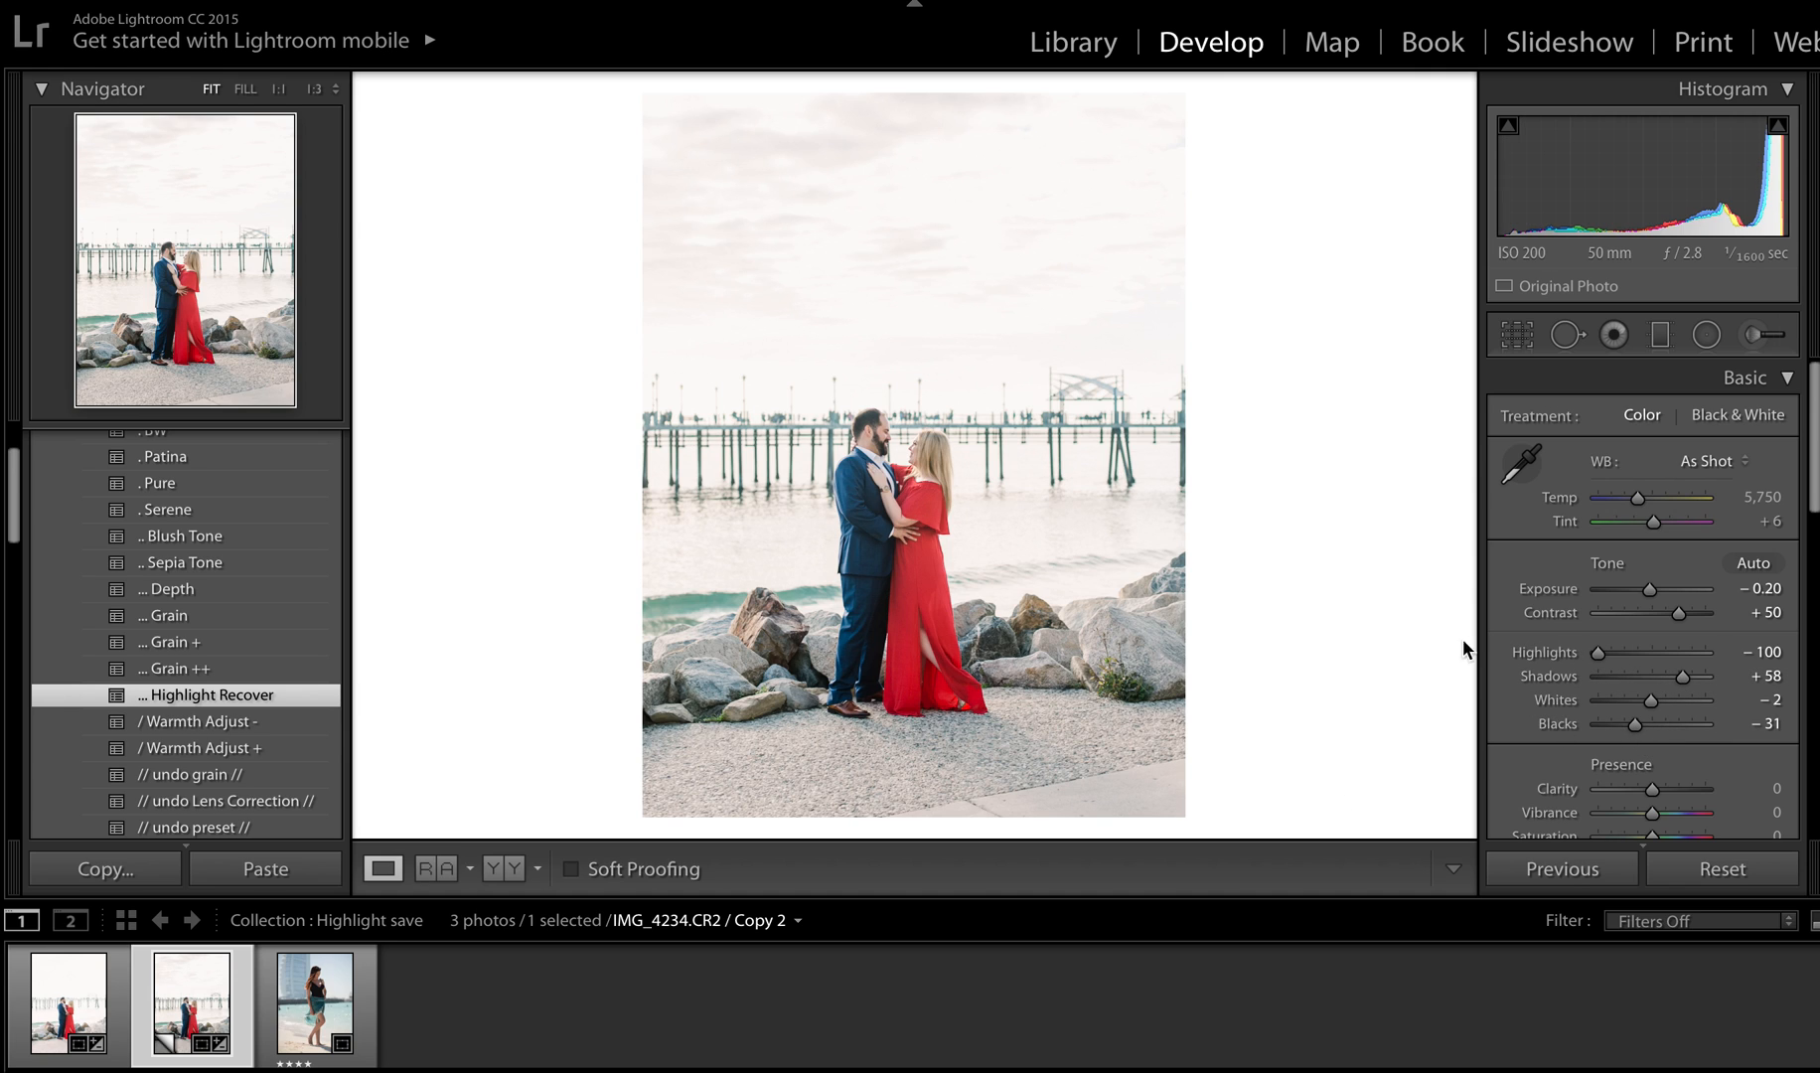
# Compare the sky and water highlights in the original edit and the virtual copy.
pyautogui.press('Left')
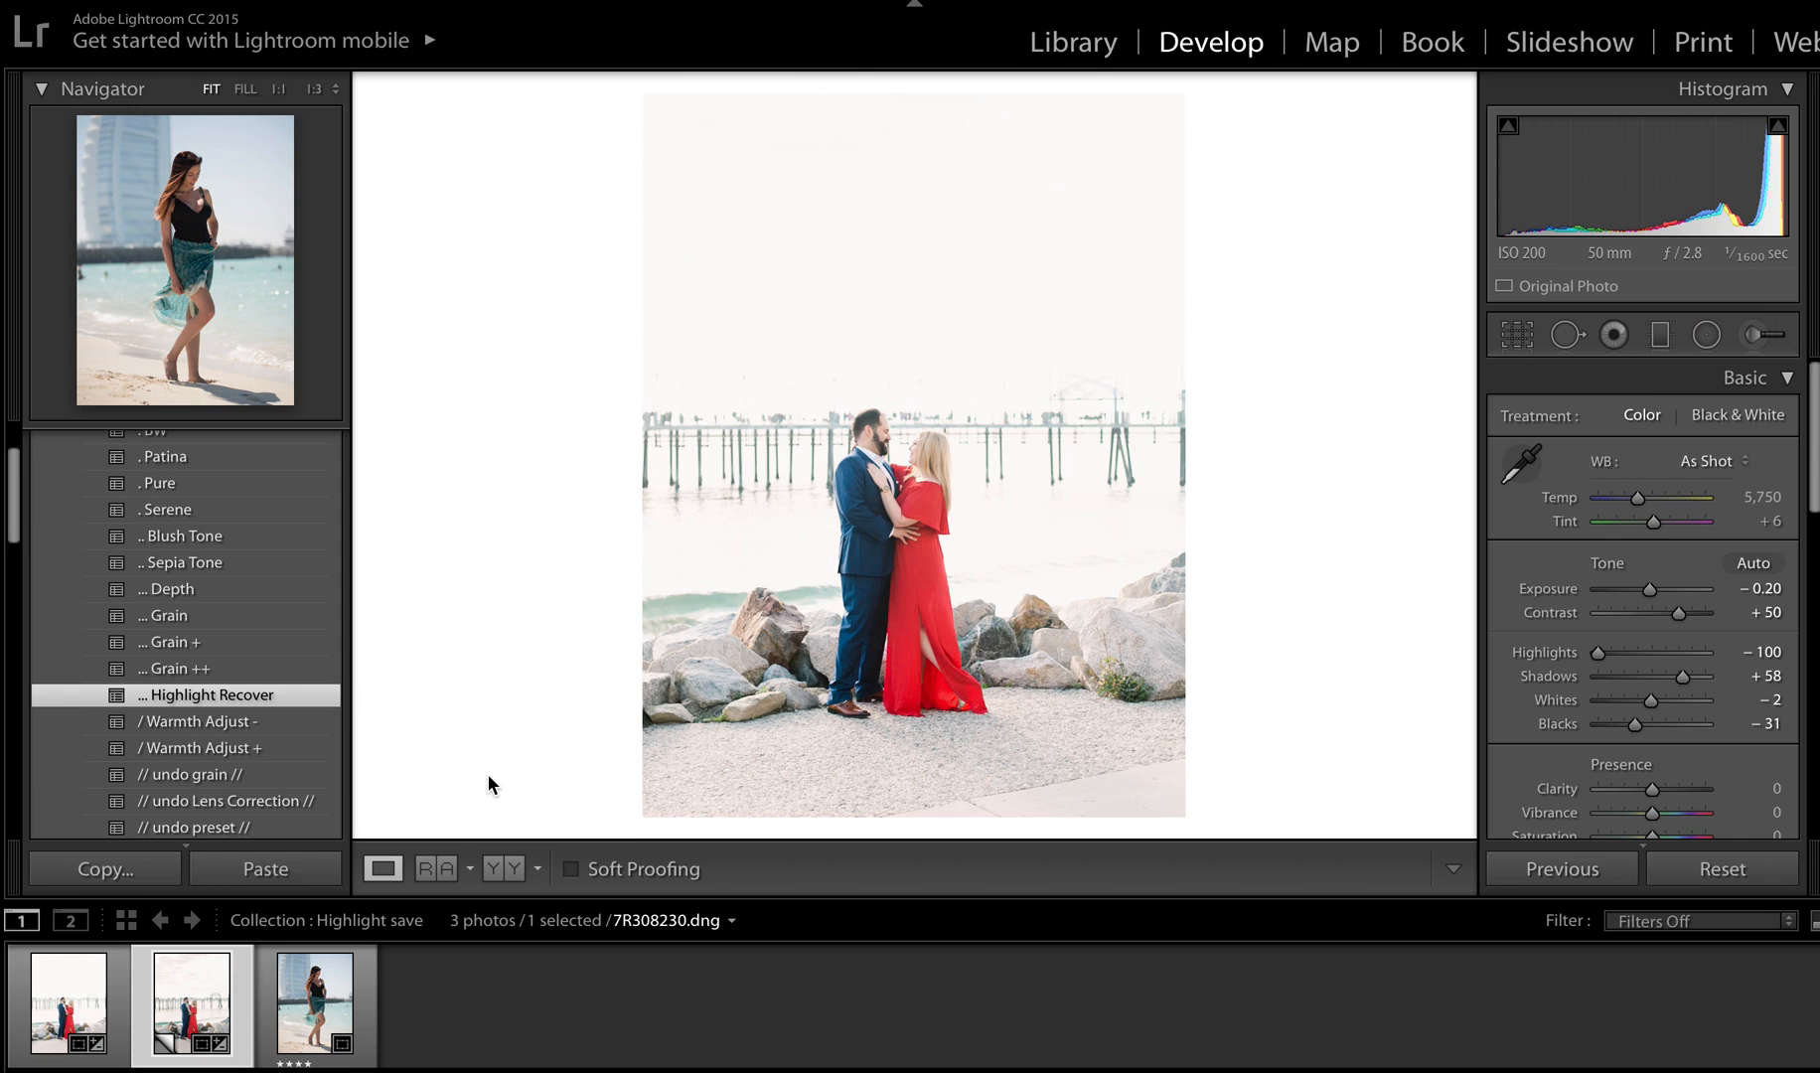
pyautogui.press('Right')
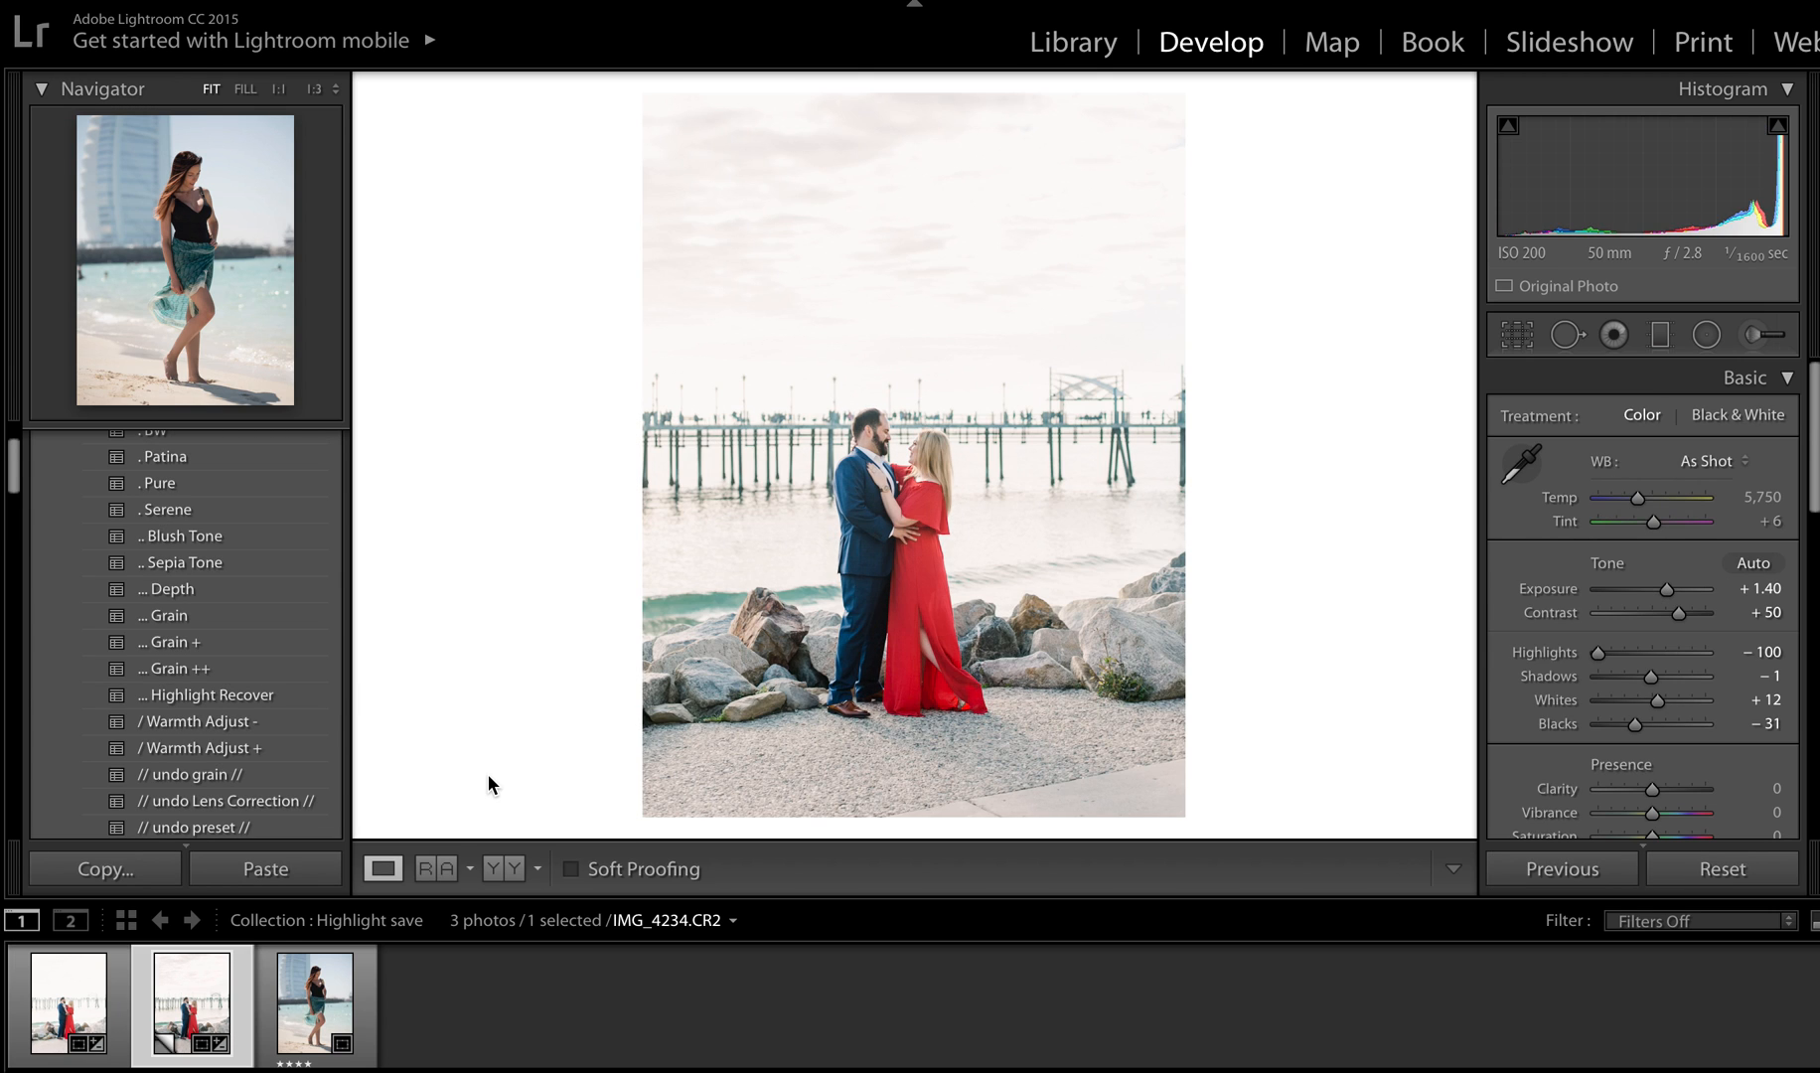
pyautogui.press('Left')
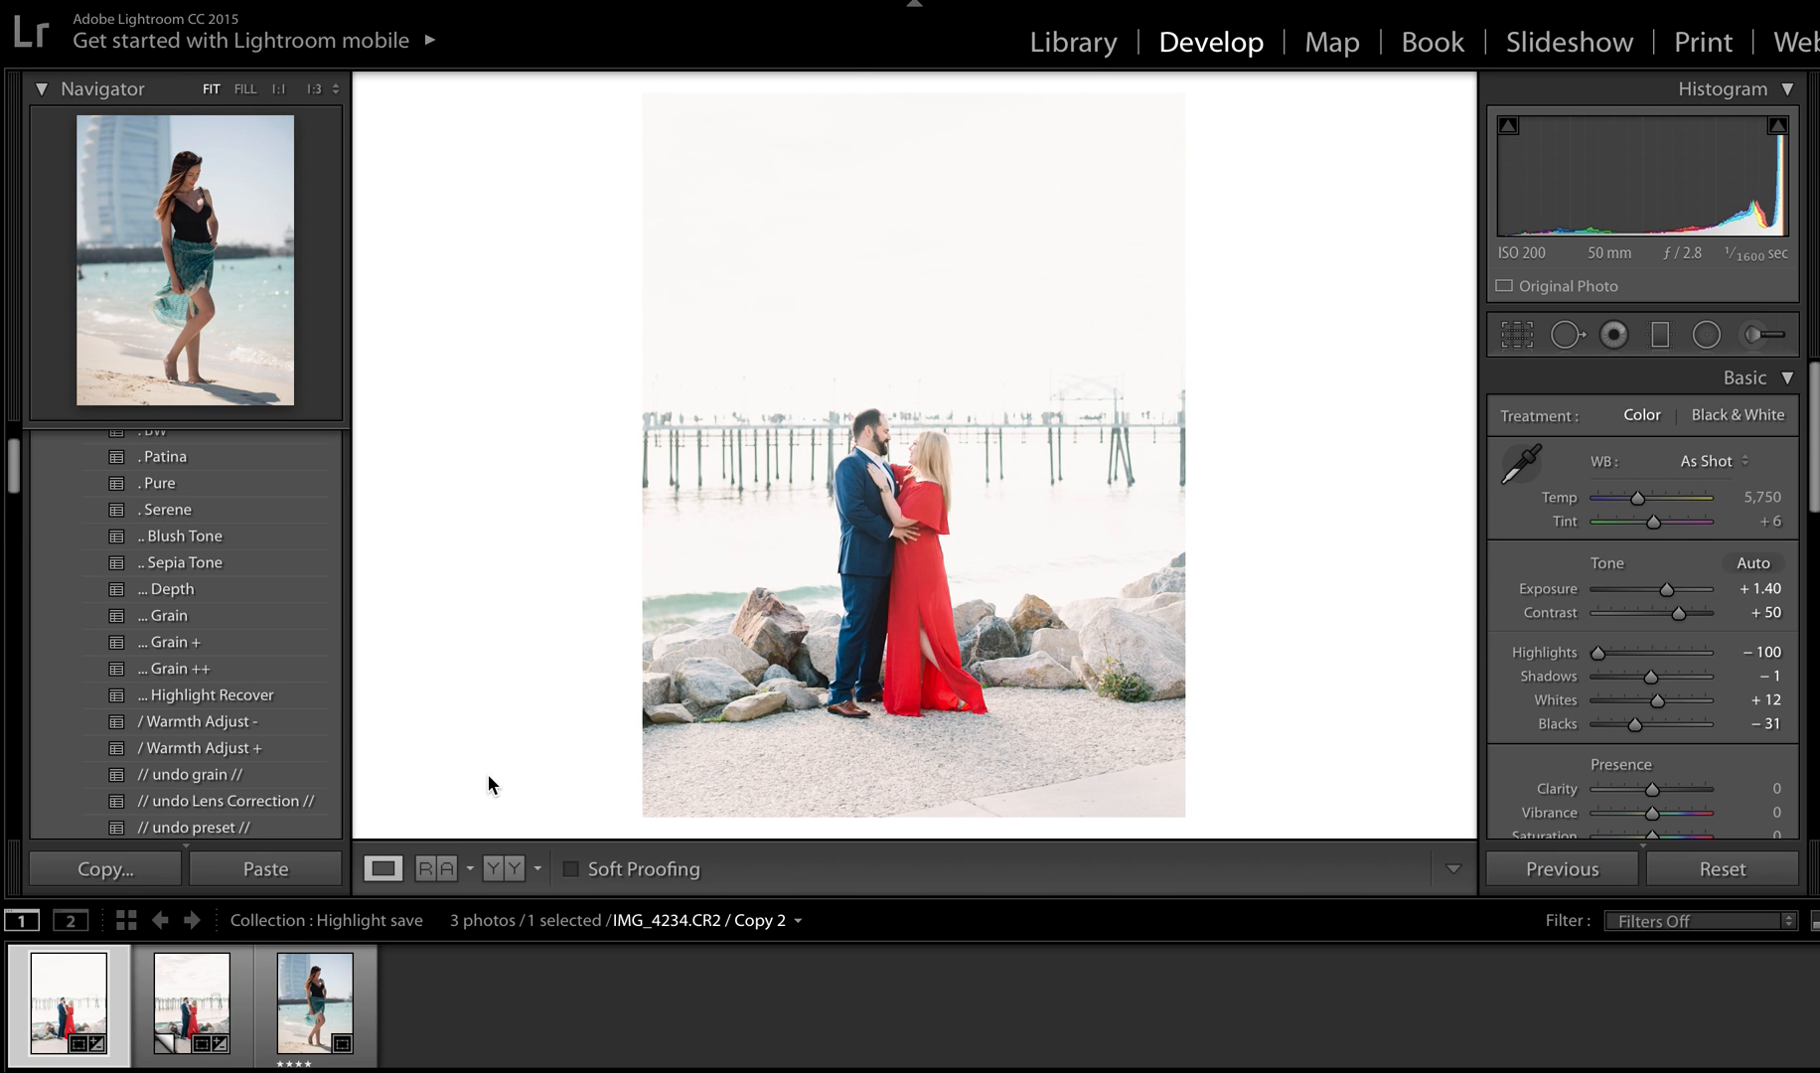
pyautogui.press('Right')
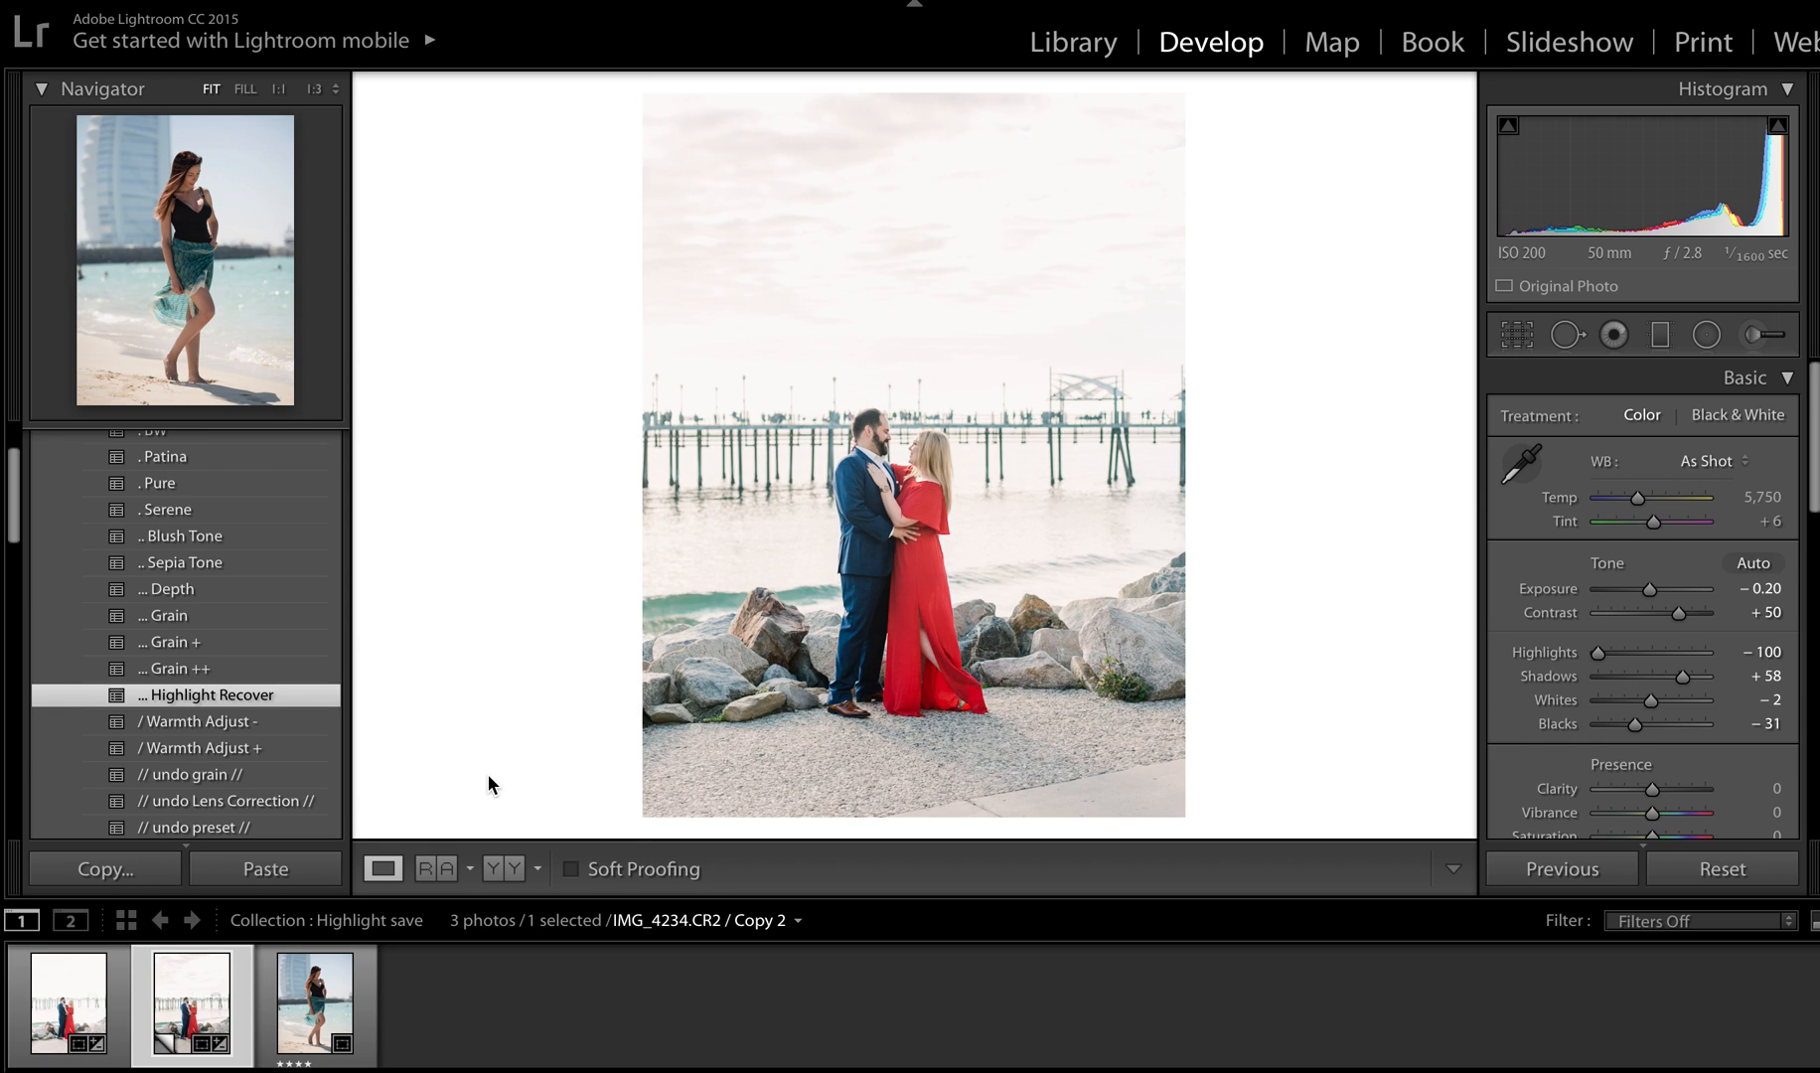
pyautogui.press('Left')
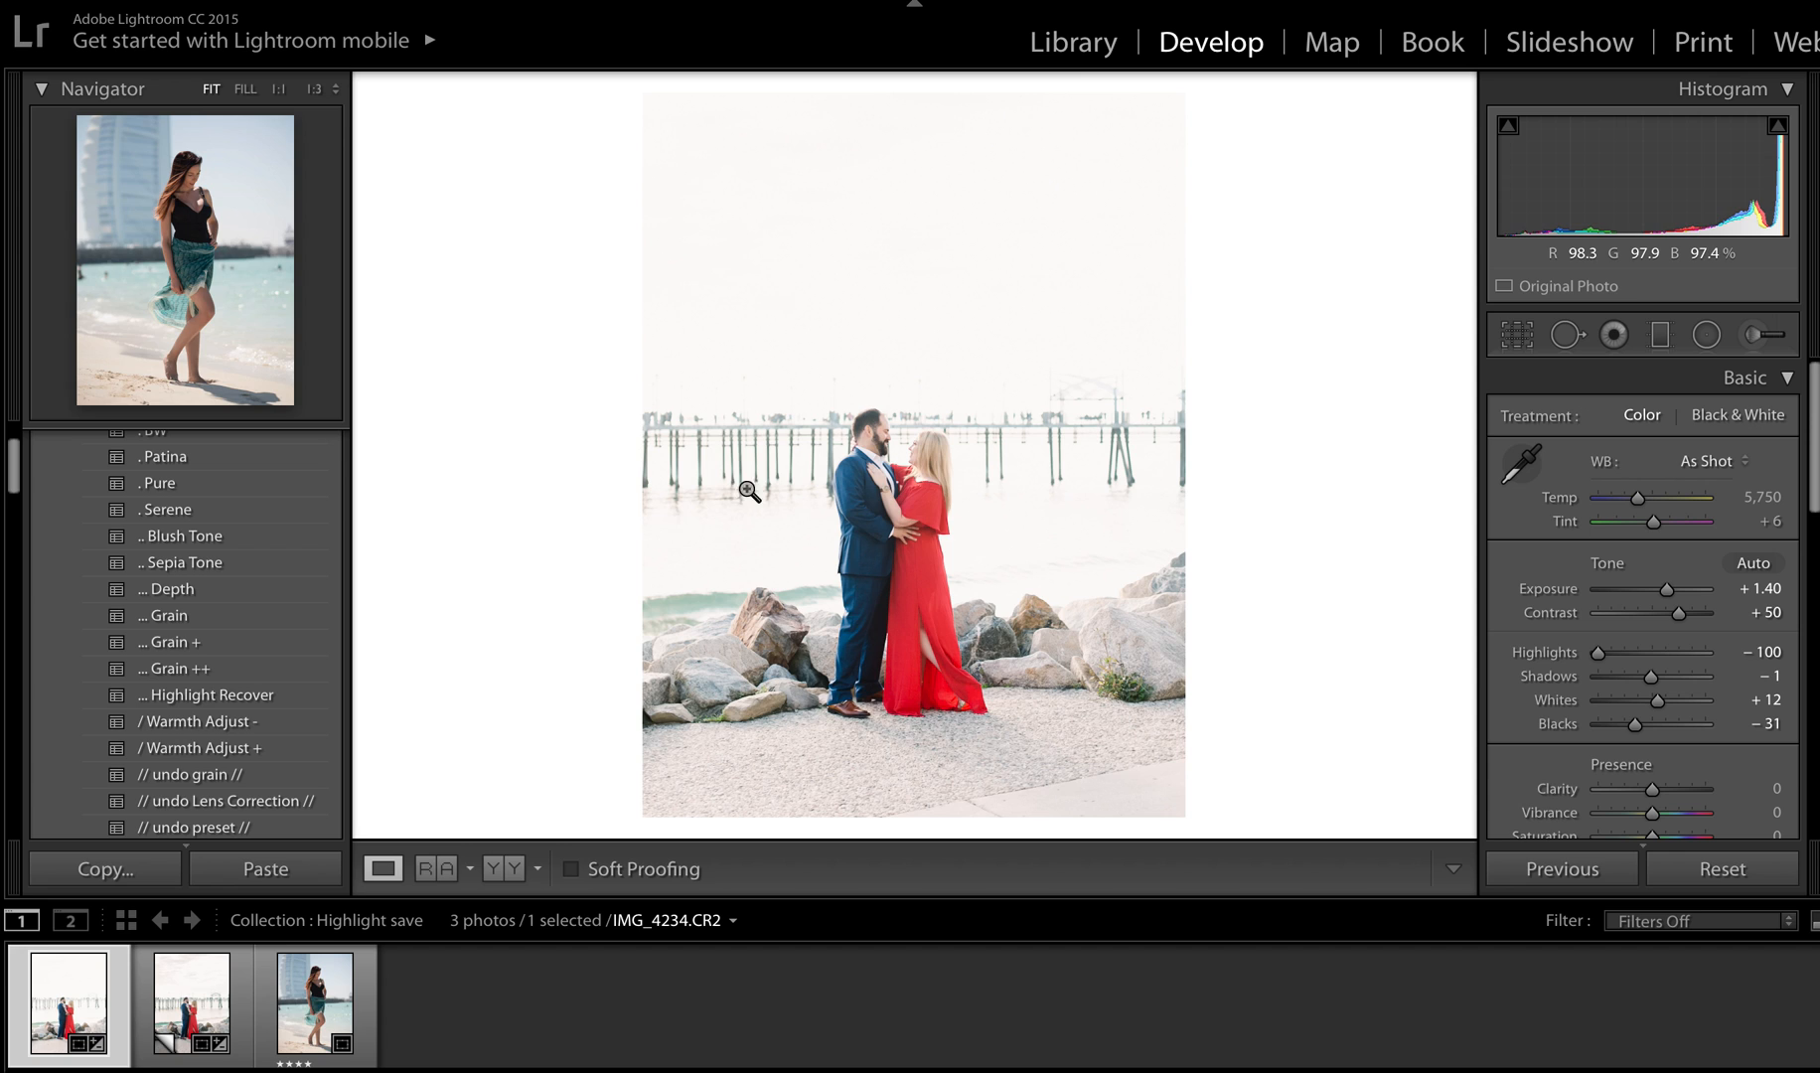
pyautogui.press('Right')
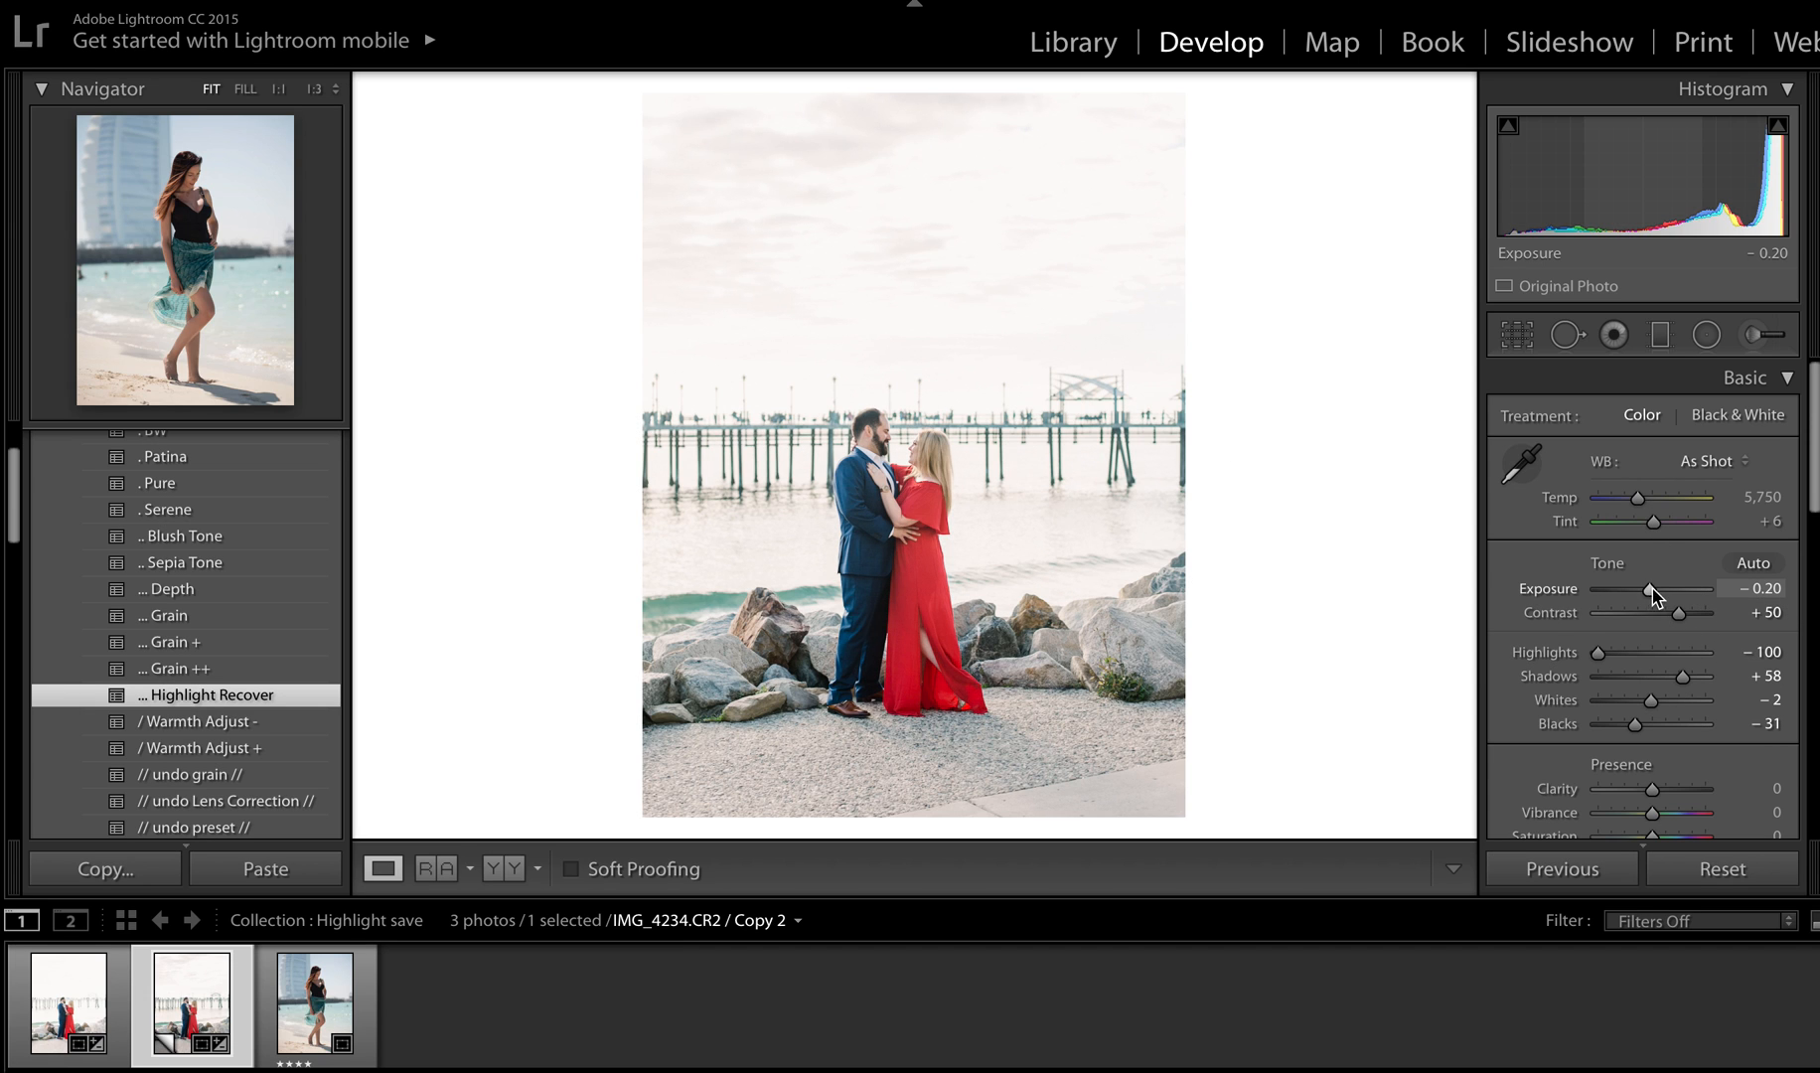
# Adjust the virtual copy's tones to Exposure −0.05, Shadows +54 and Blacks −24.
pyautogui.moveTo(1650, 593); pyautogui.dragTo(1652, 593)
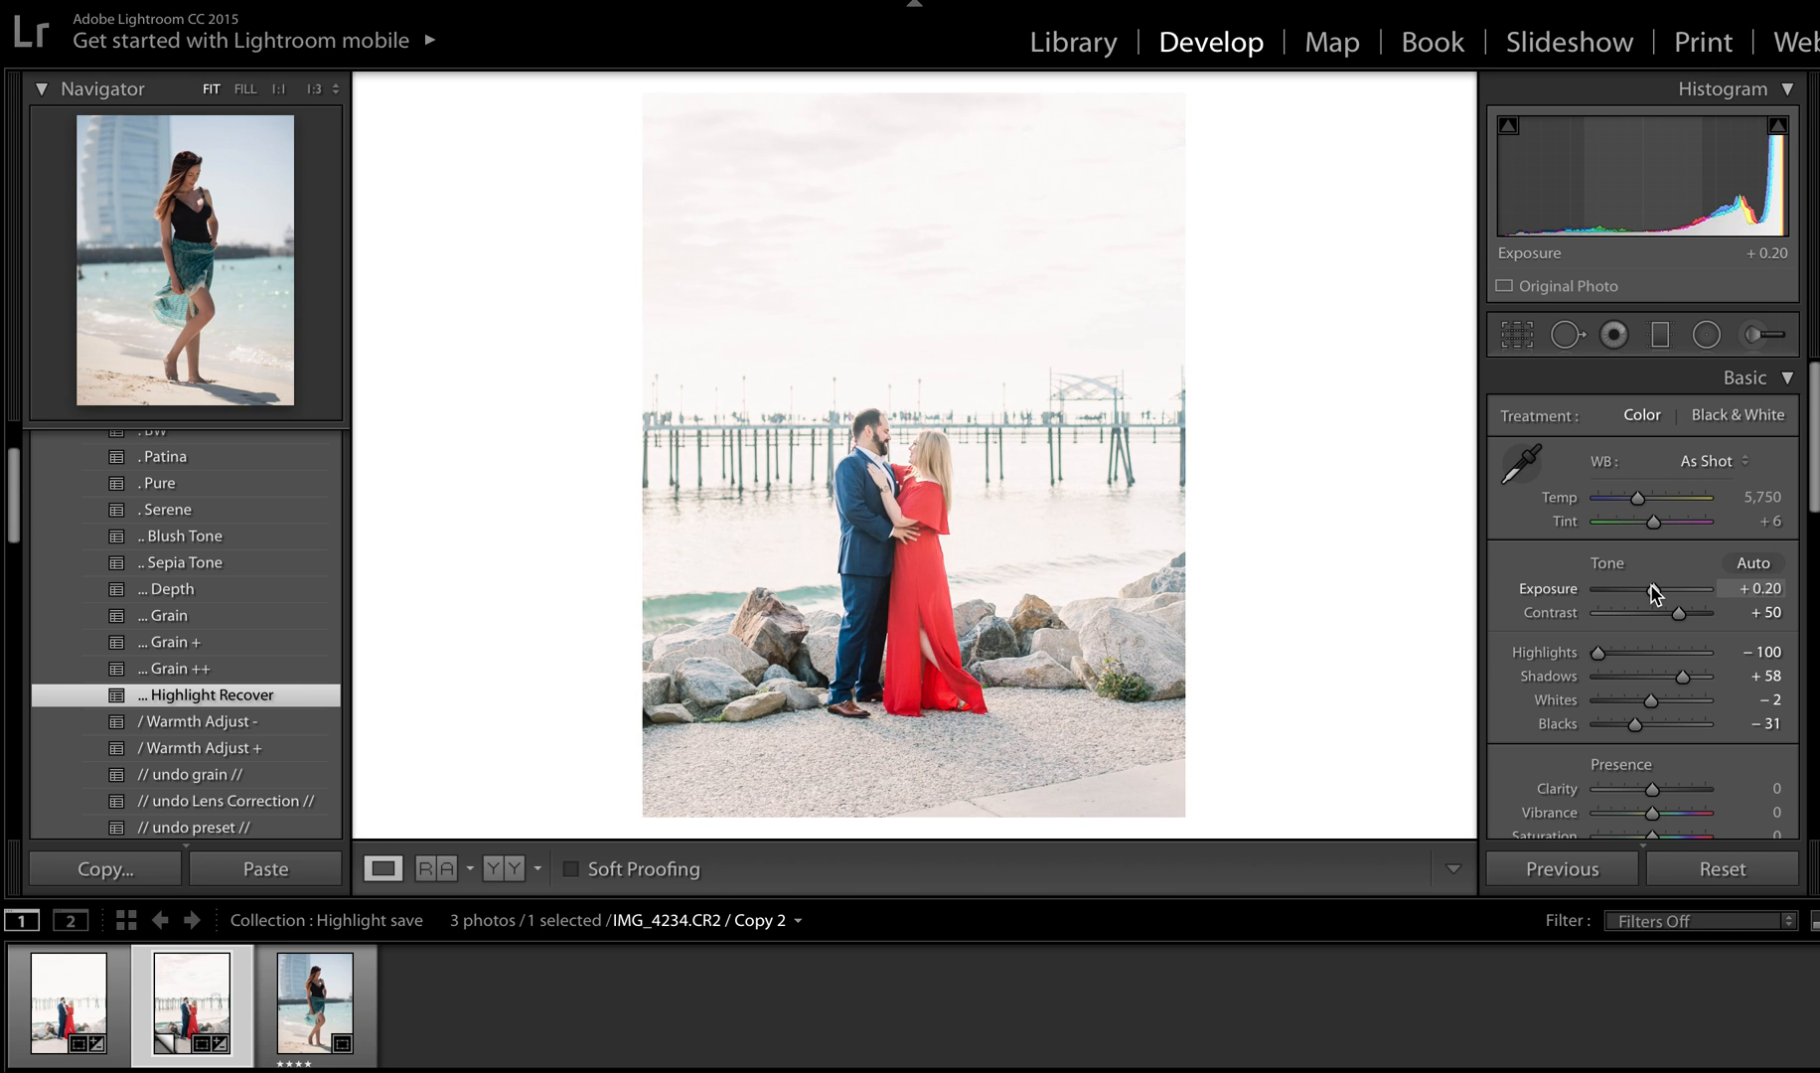
pyautogui.moveTo(1683, 676); pyautogui.dragTo(1639, 724)
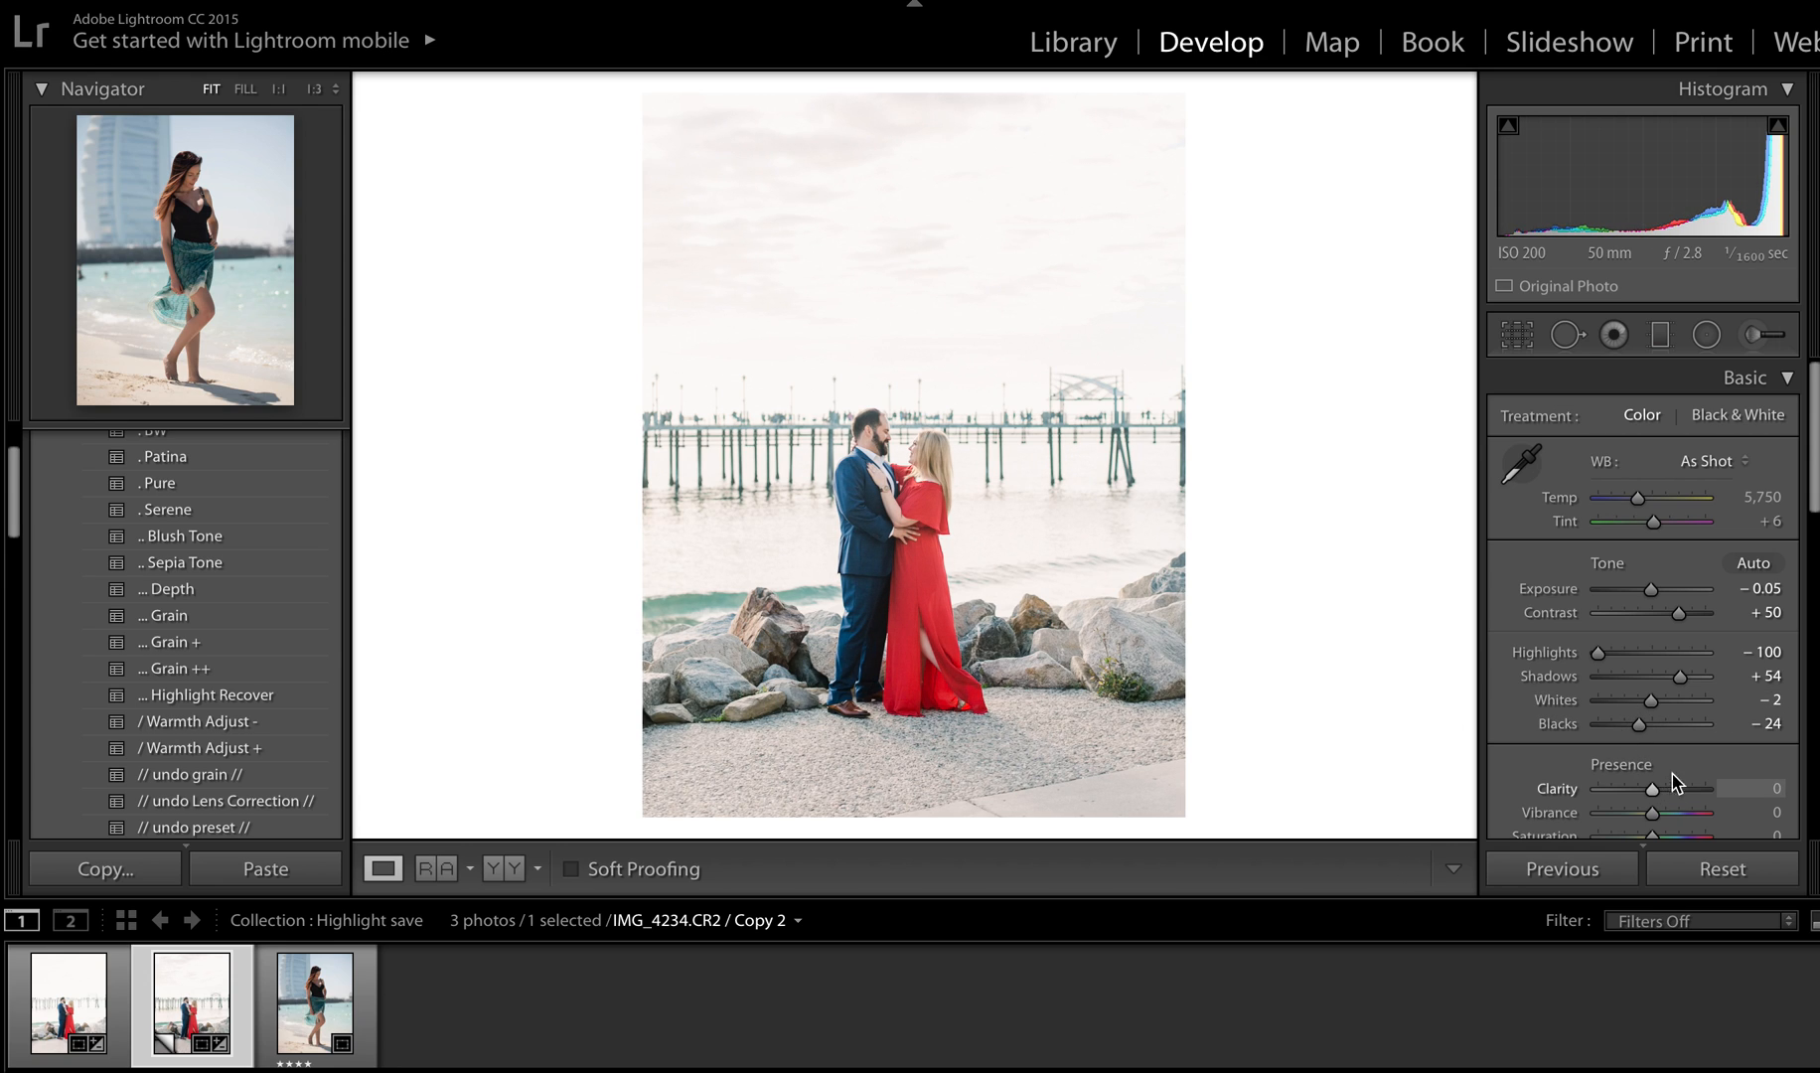
pyautogui.moveTo(1639, 725)
pyautogui.mouseDown()
pyautogui.moveTo(1669, 725)
pyautogui.moveTo(1640, 726)
pyautogui.mouseUp()
pyautogui.hotkey('ctrl', 'z')
# Inspect the water beside the rocks at 1:1 in both versions of the couple photo.
pyautogui.click(774, 584)
pyautogui.moveTo(577, 582); pyautogui.dragTo(592, 737)
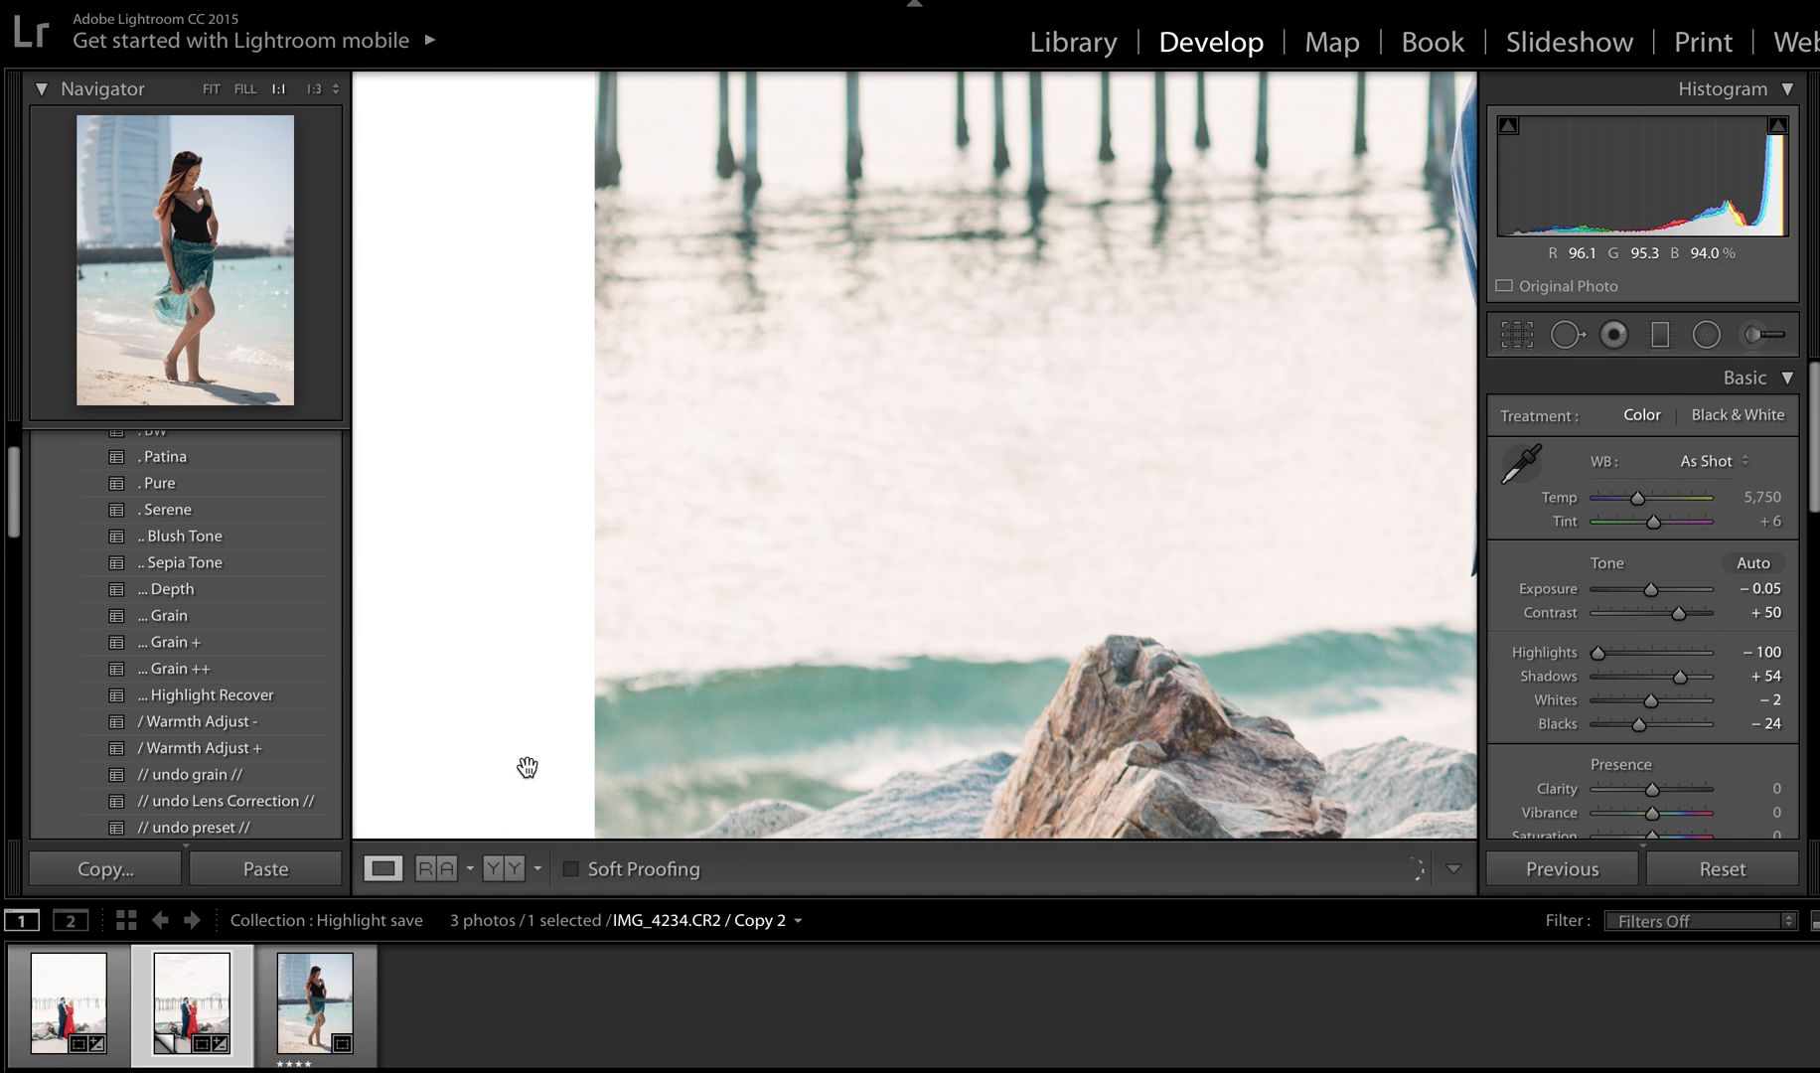
pyautogui.press('Left')
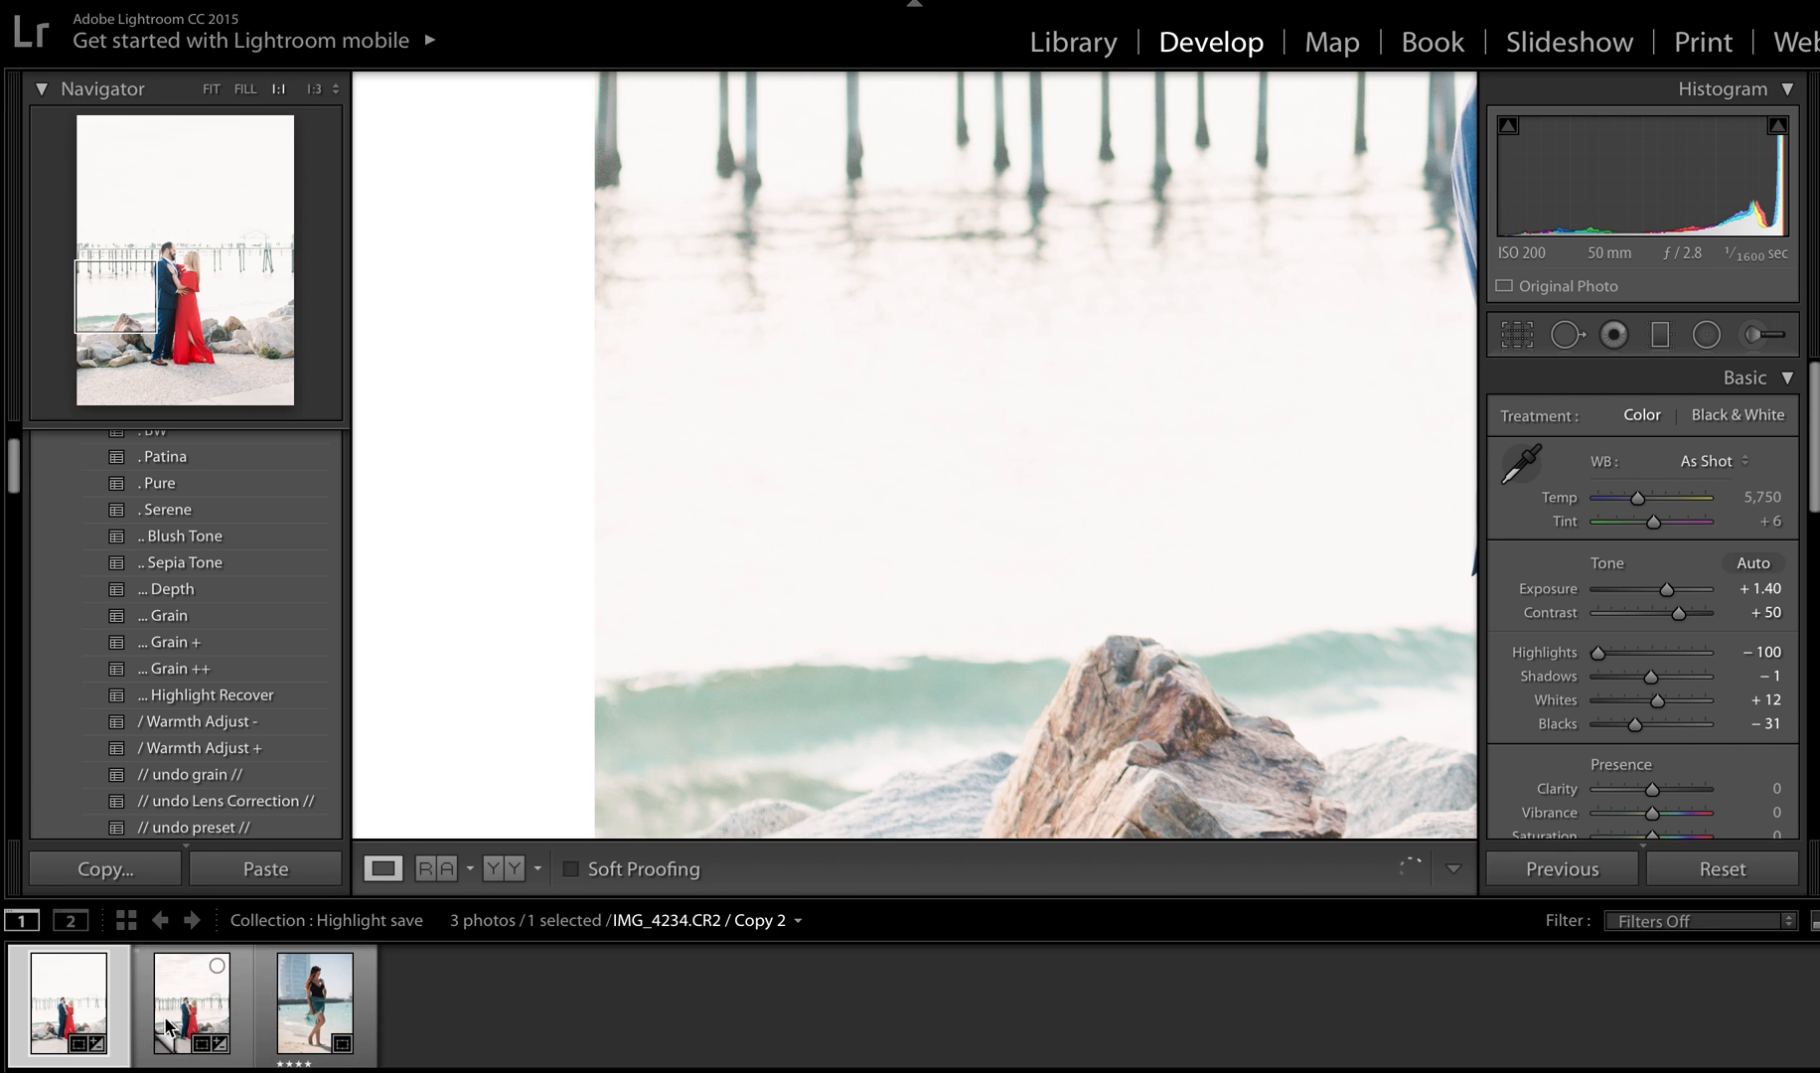
pyautogui.click(183, 1006)
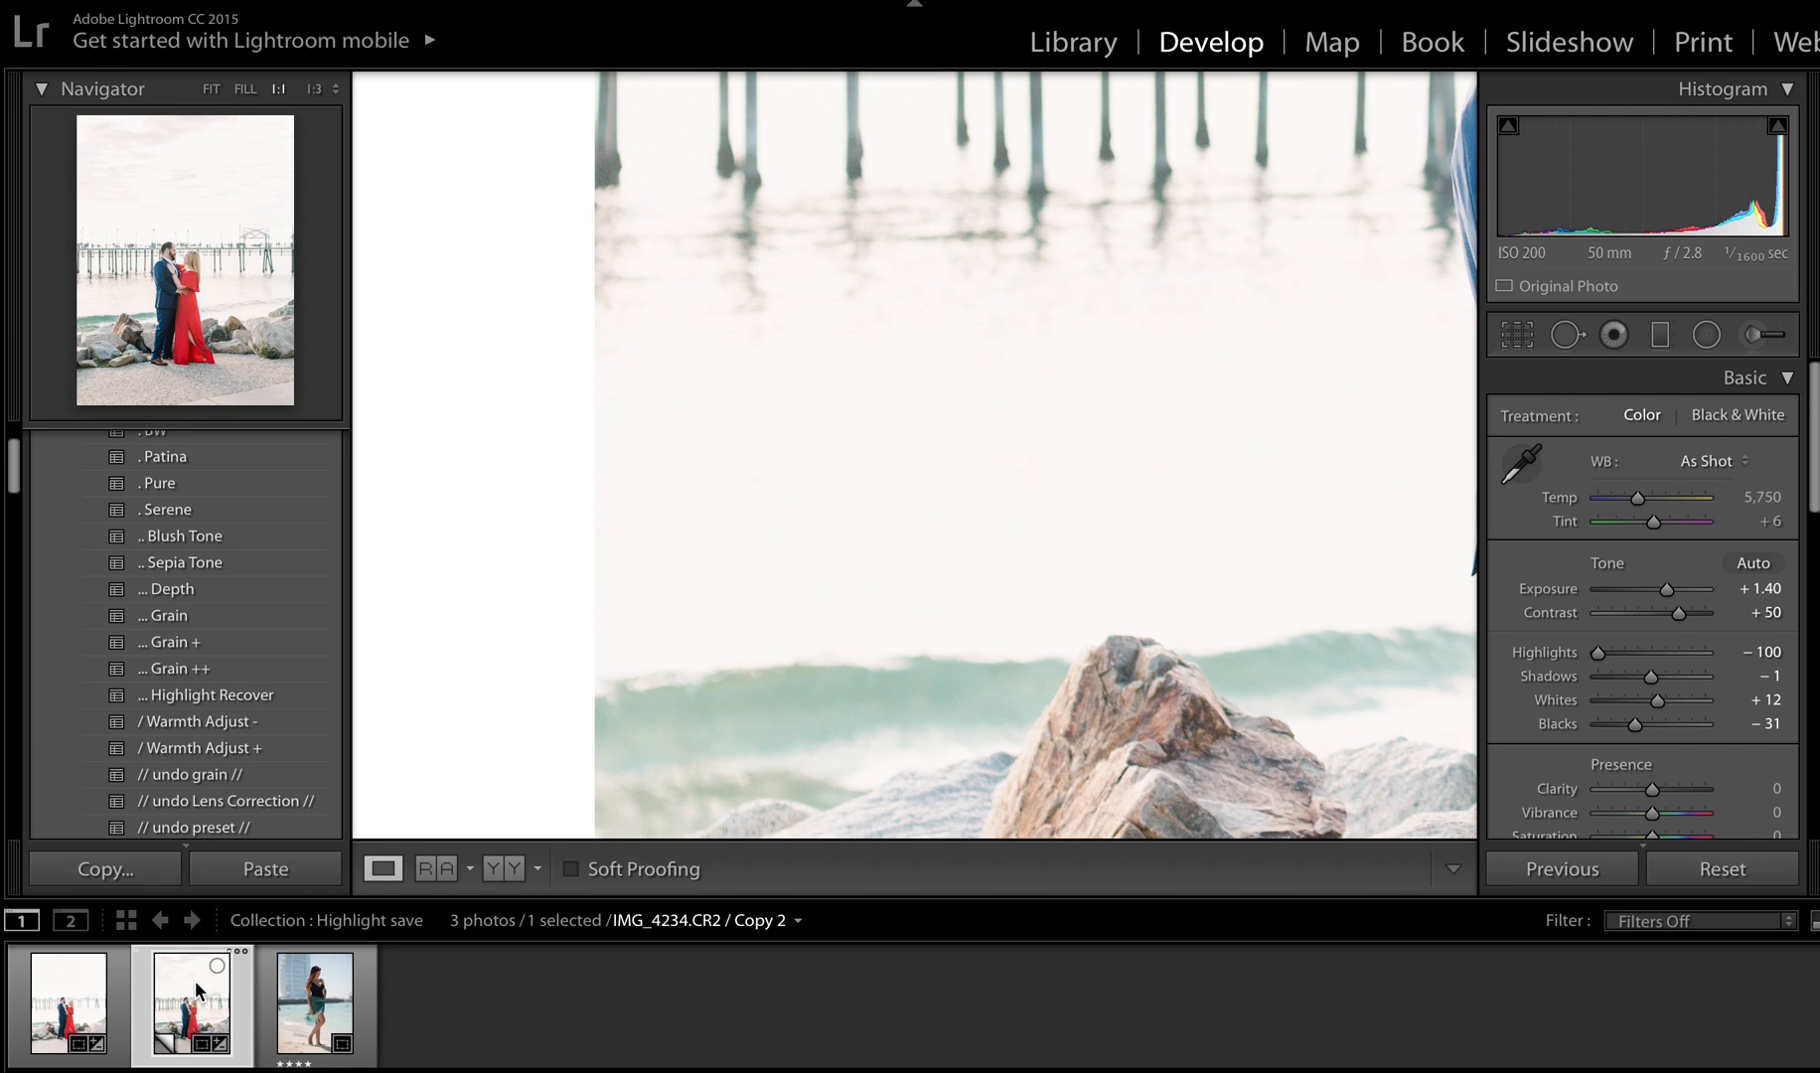
pyautogui.click(1142, 611)
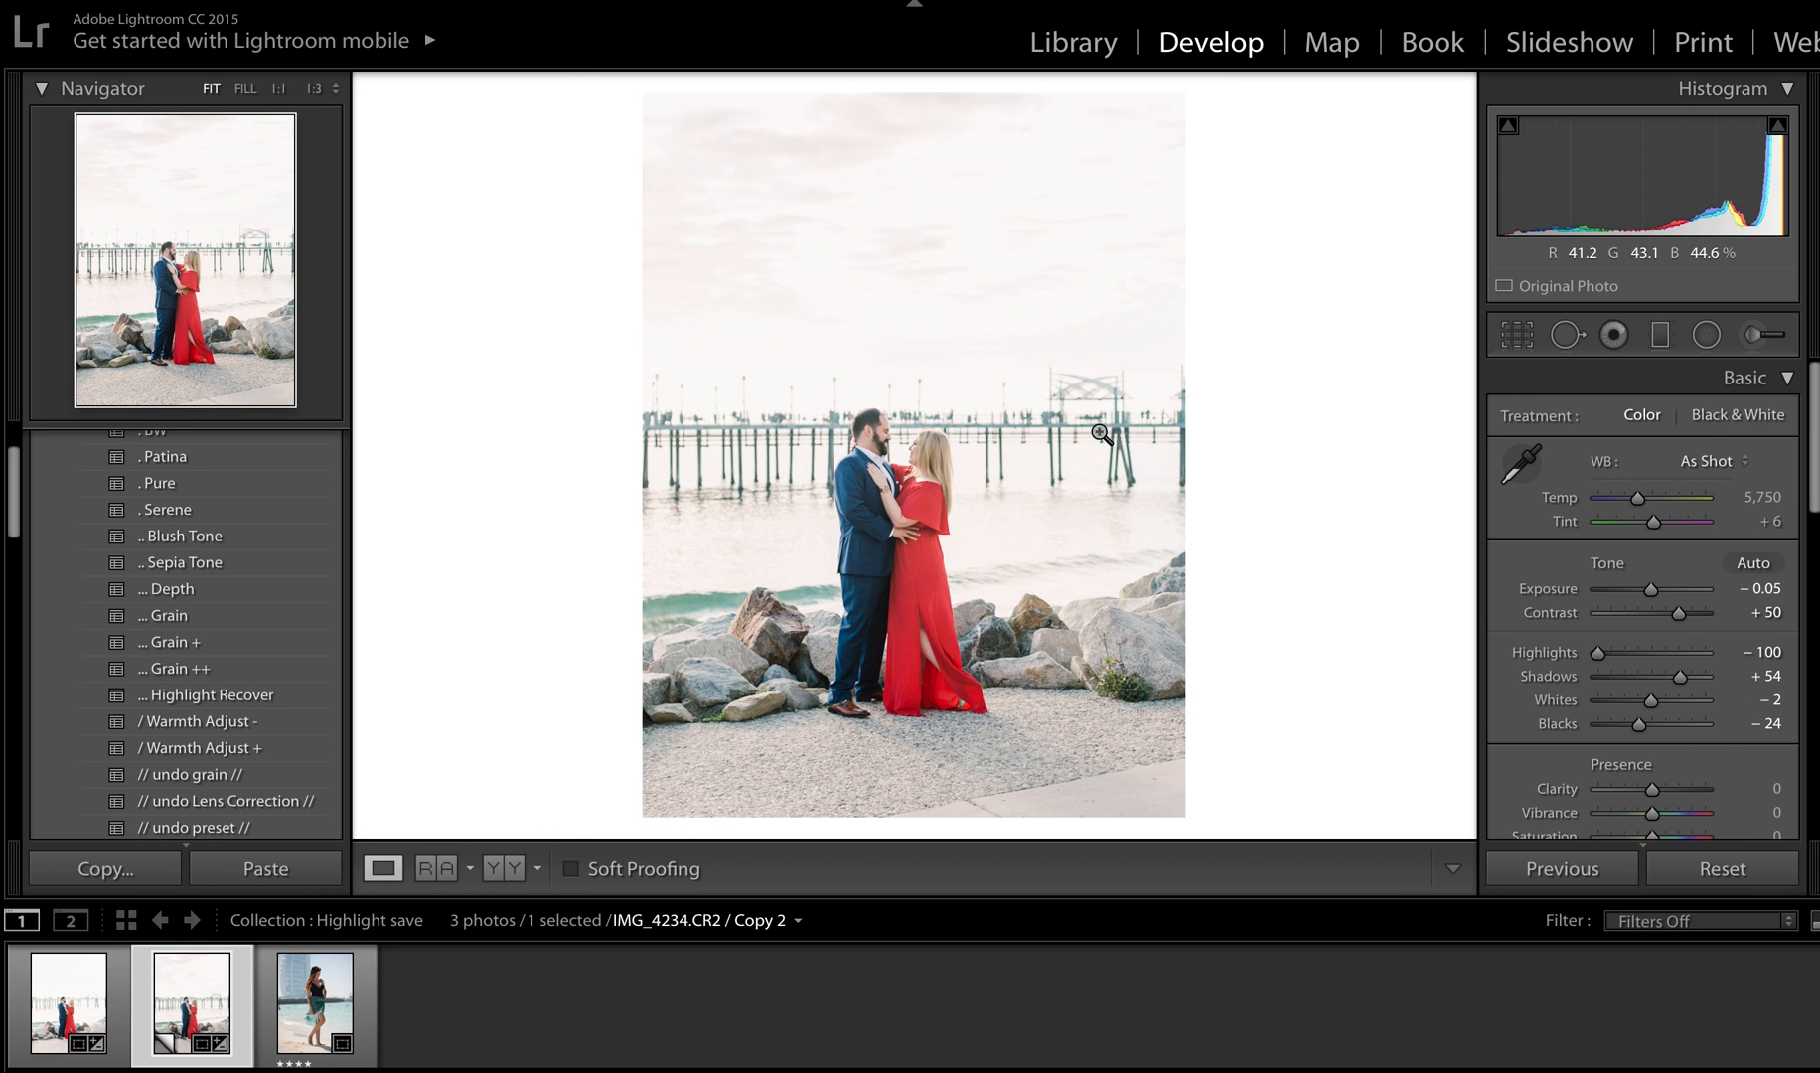
# Clear the virtual copy's preset adjustments with the undo preset and reapply Patina.
pyautogui.moveTo(1680, 676); pyautogui.dragTo(1678, 676)
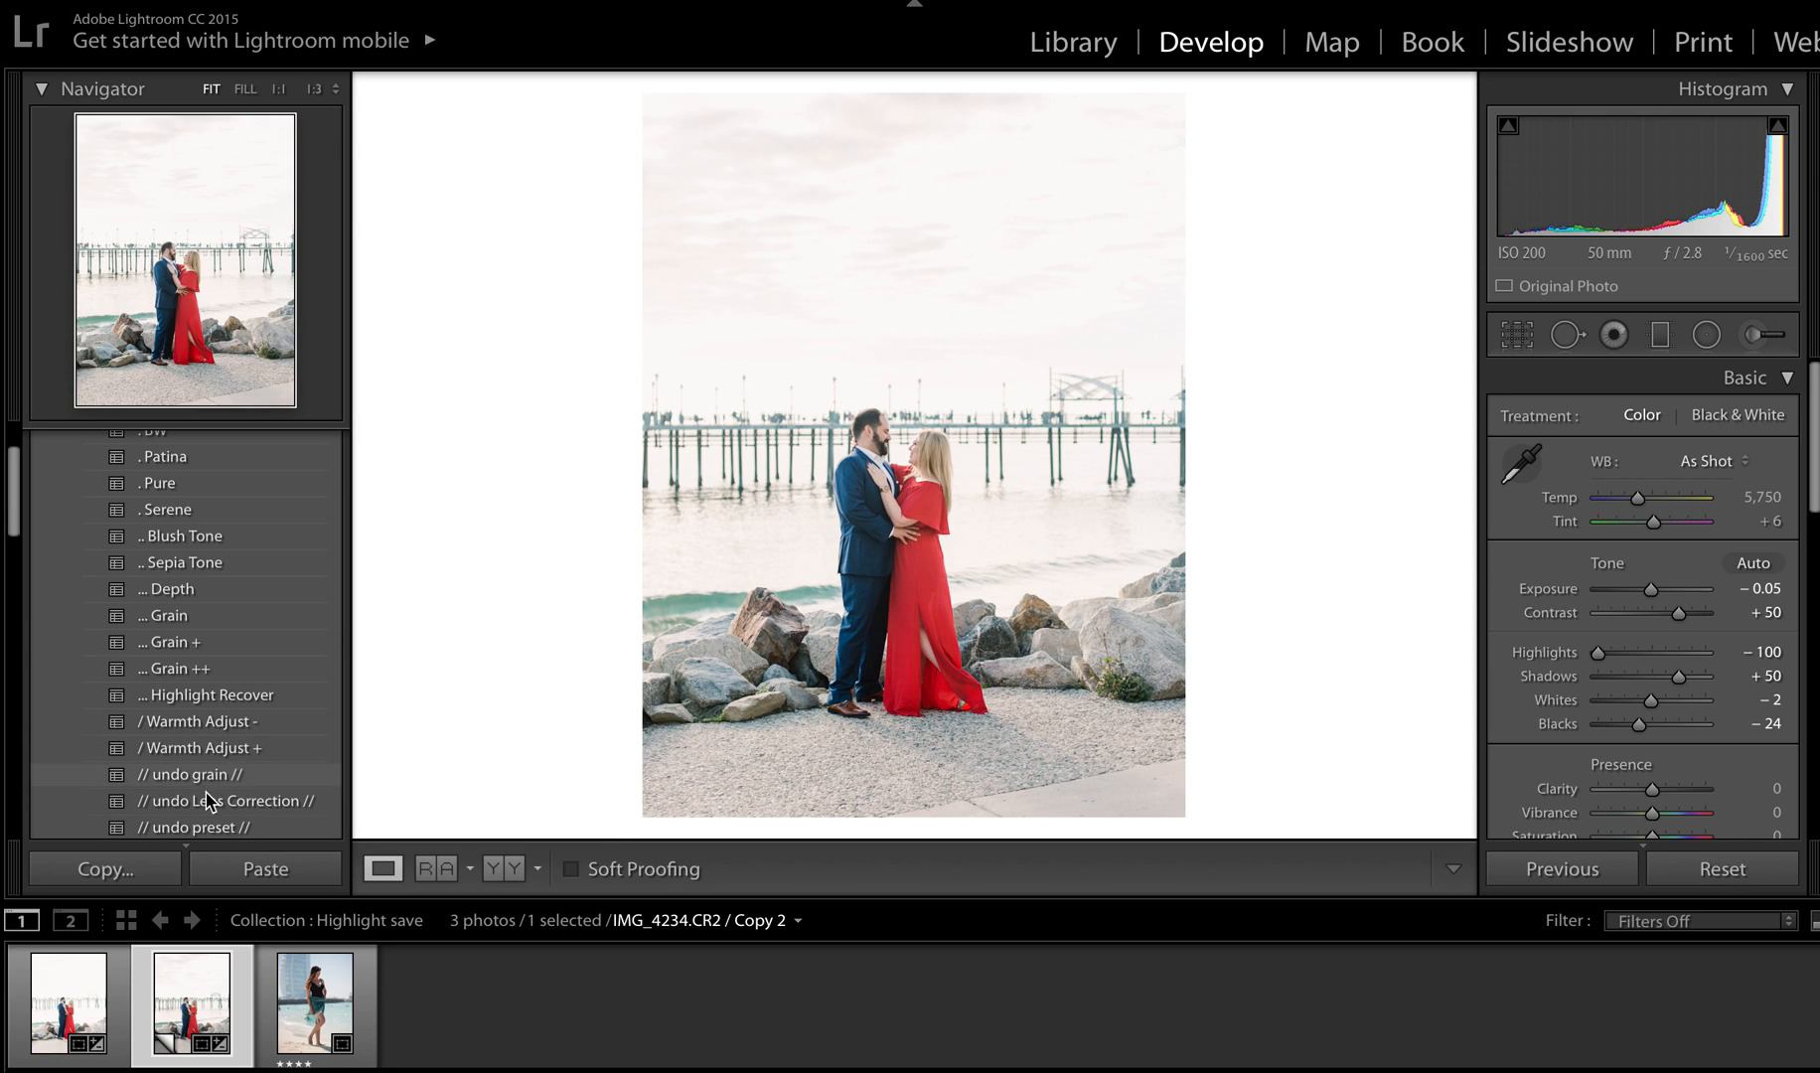
pyautogui.click(205, 827)
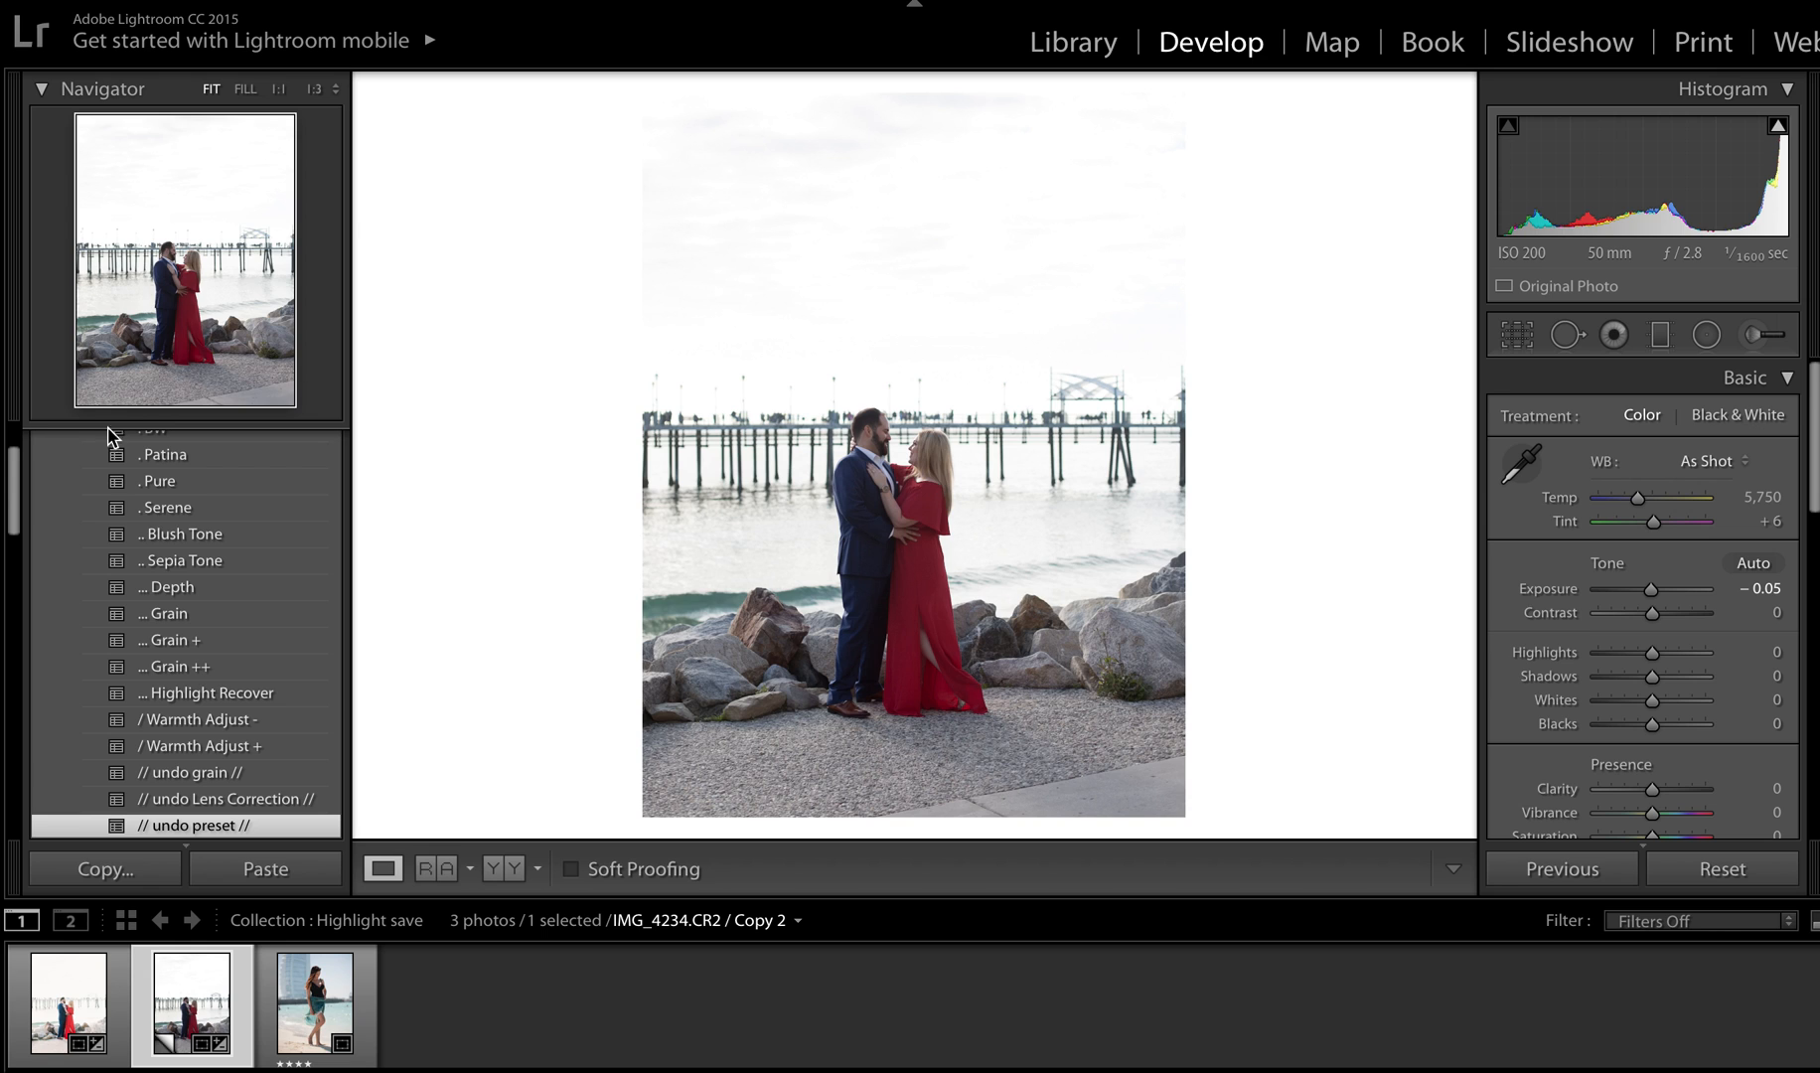
pyautogui.click(214, 457)
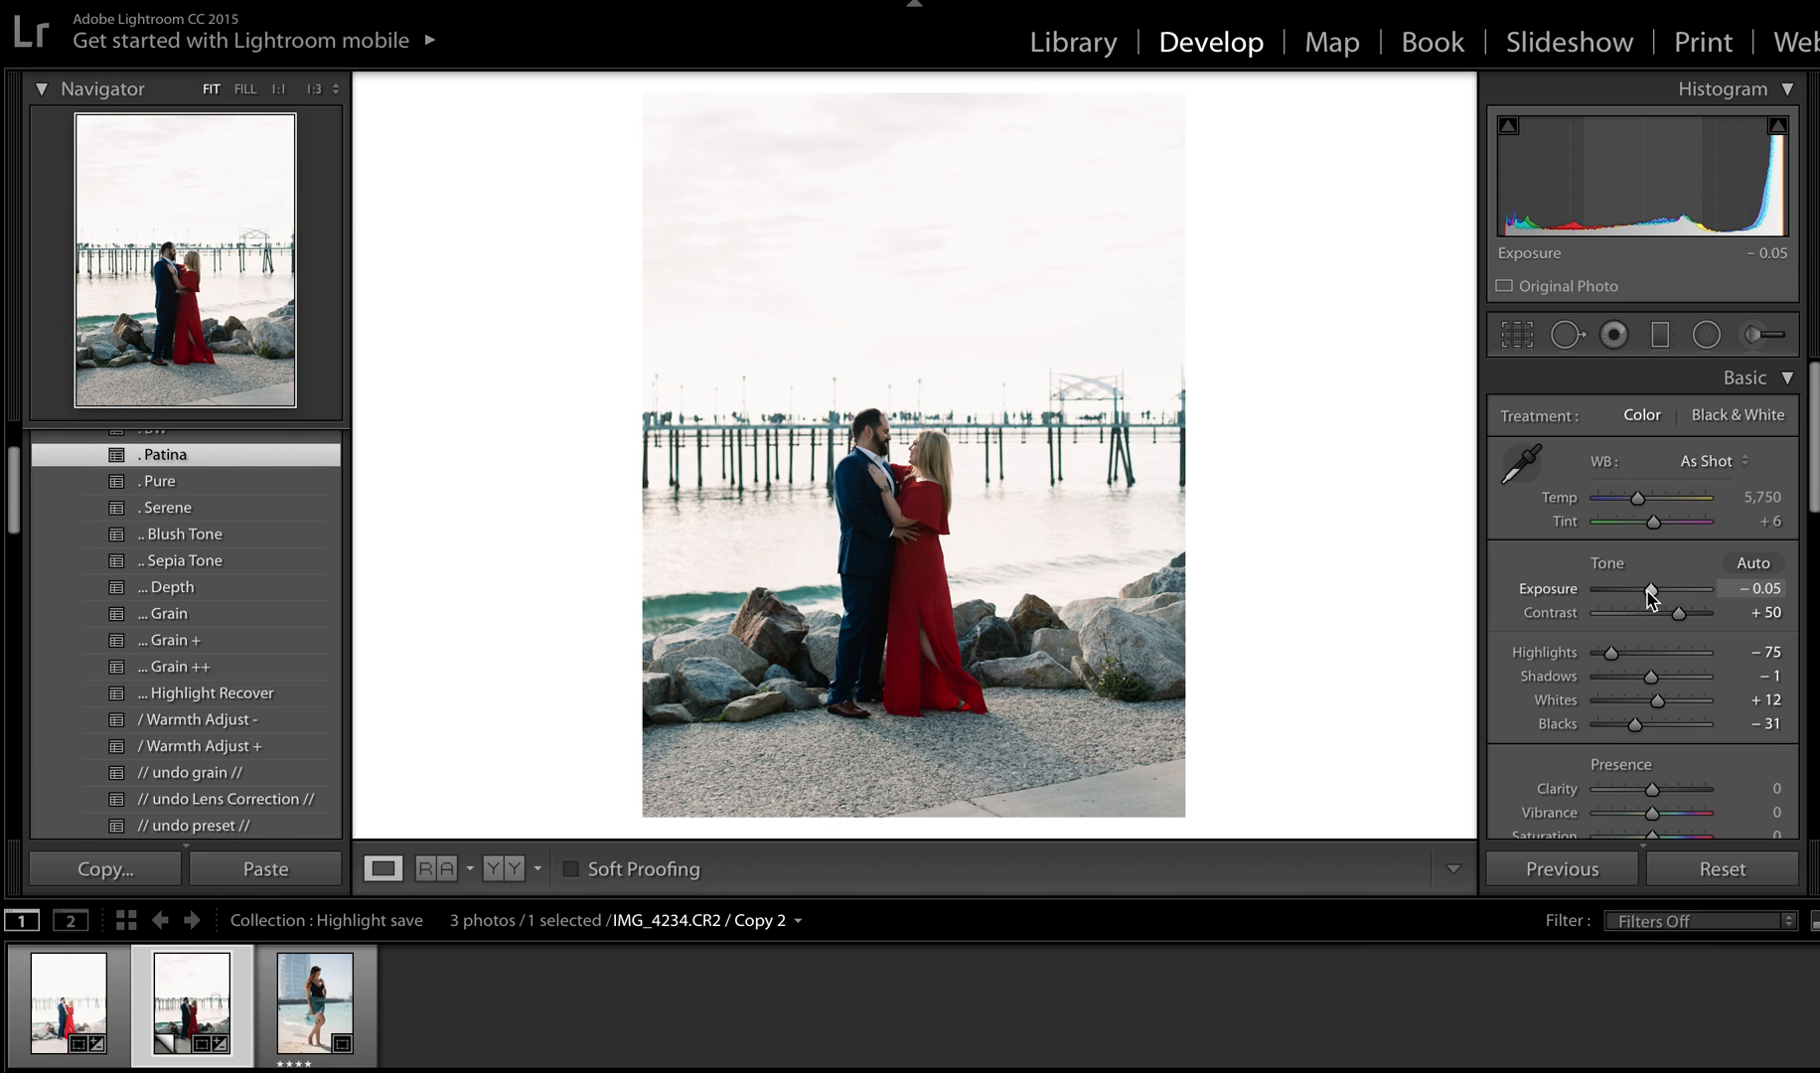
# Set the virtual copy's Shadows to +38 and Exposure to +0.15, checking its brightness against the original edit.
pyautogui.moveTo(1648, 590); pyautogui.dragTo(1656, 590)
pyautogui.moveTo(1652, 676); pyautogui.dragTo(1677, 681)
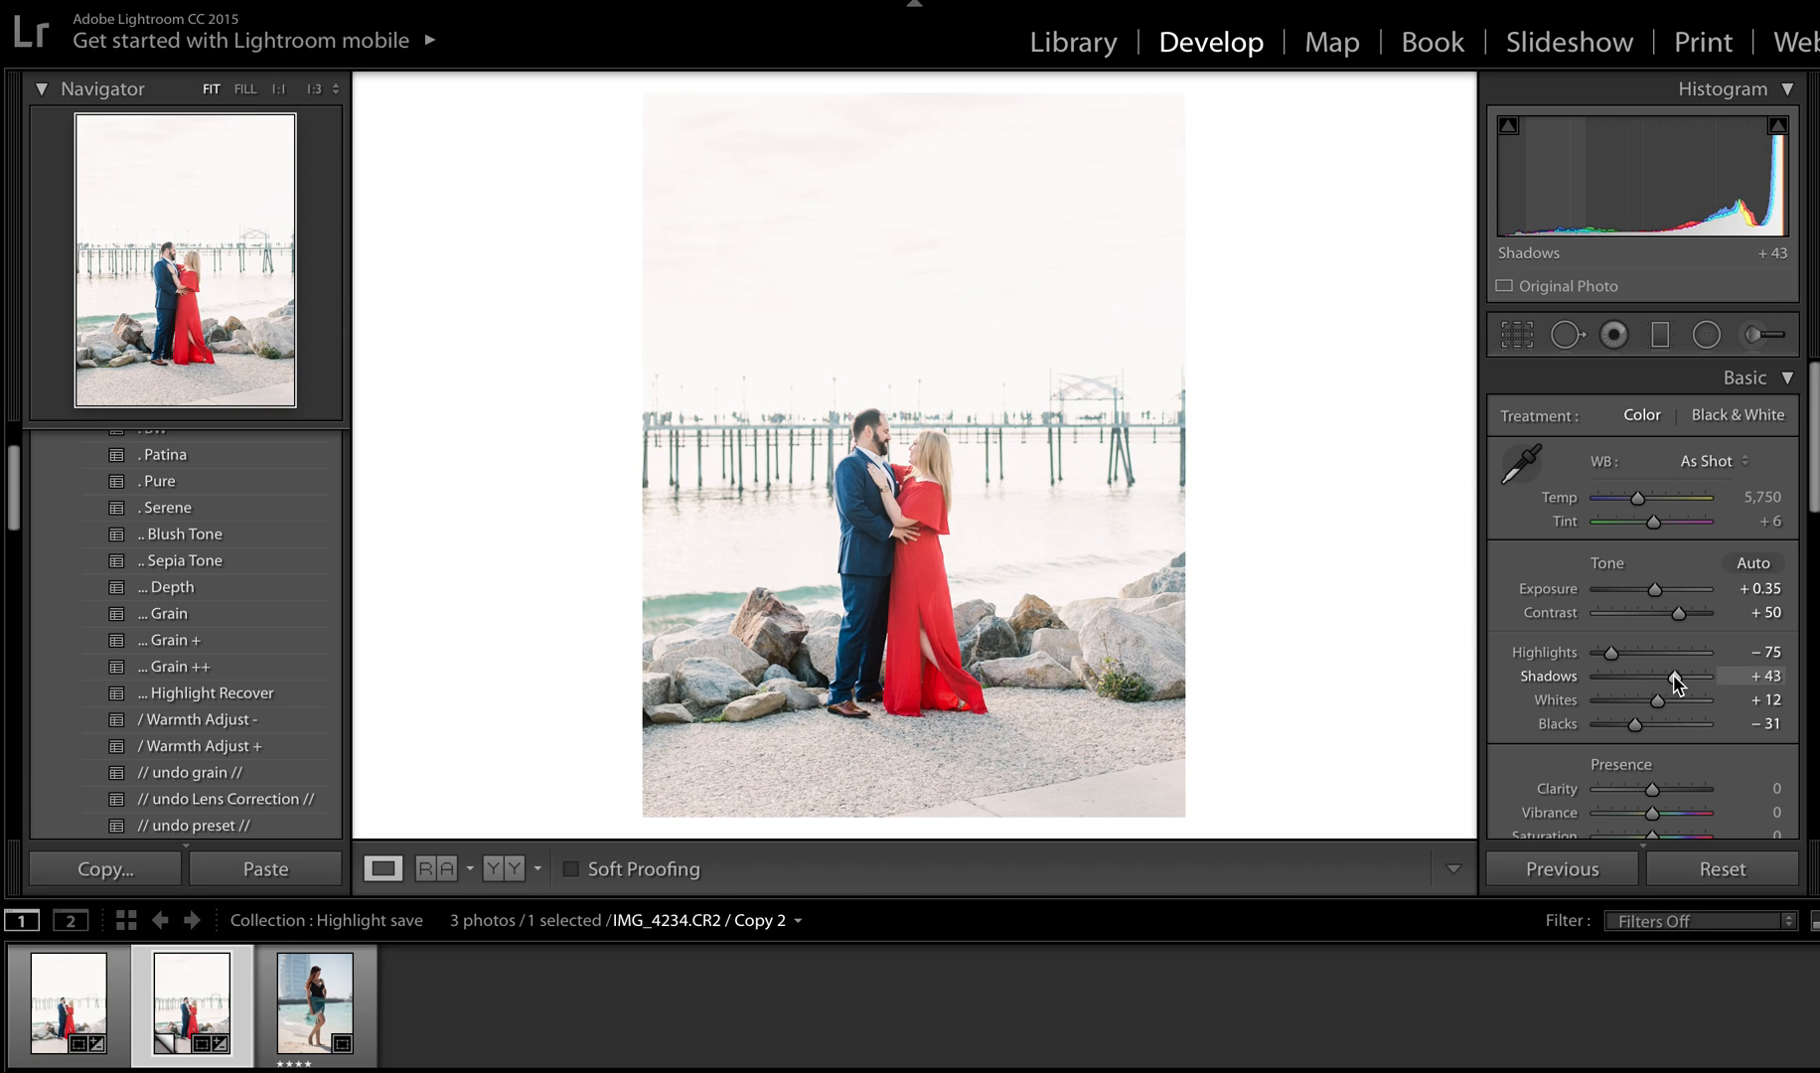
pyautogui.click(70, 1038)
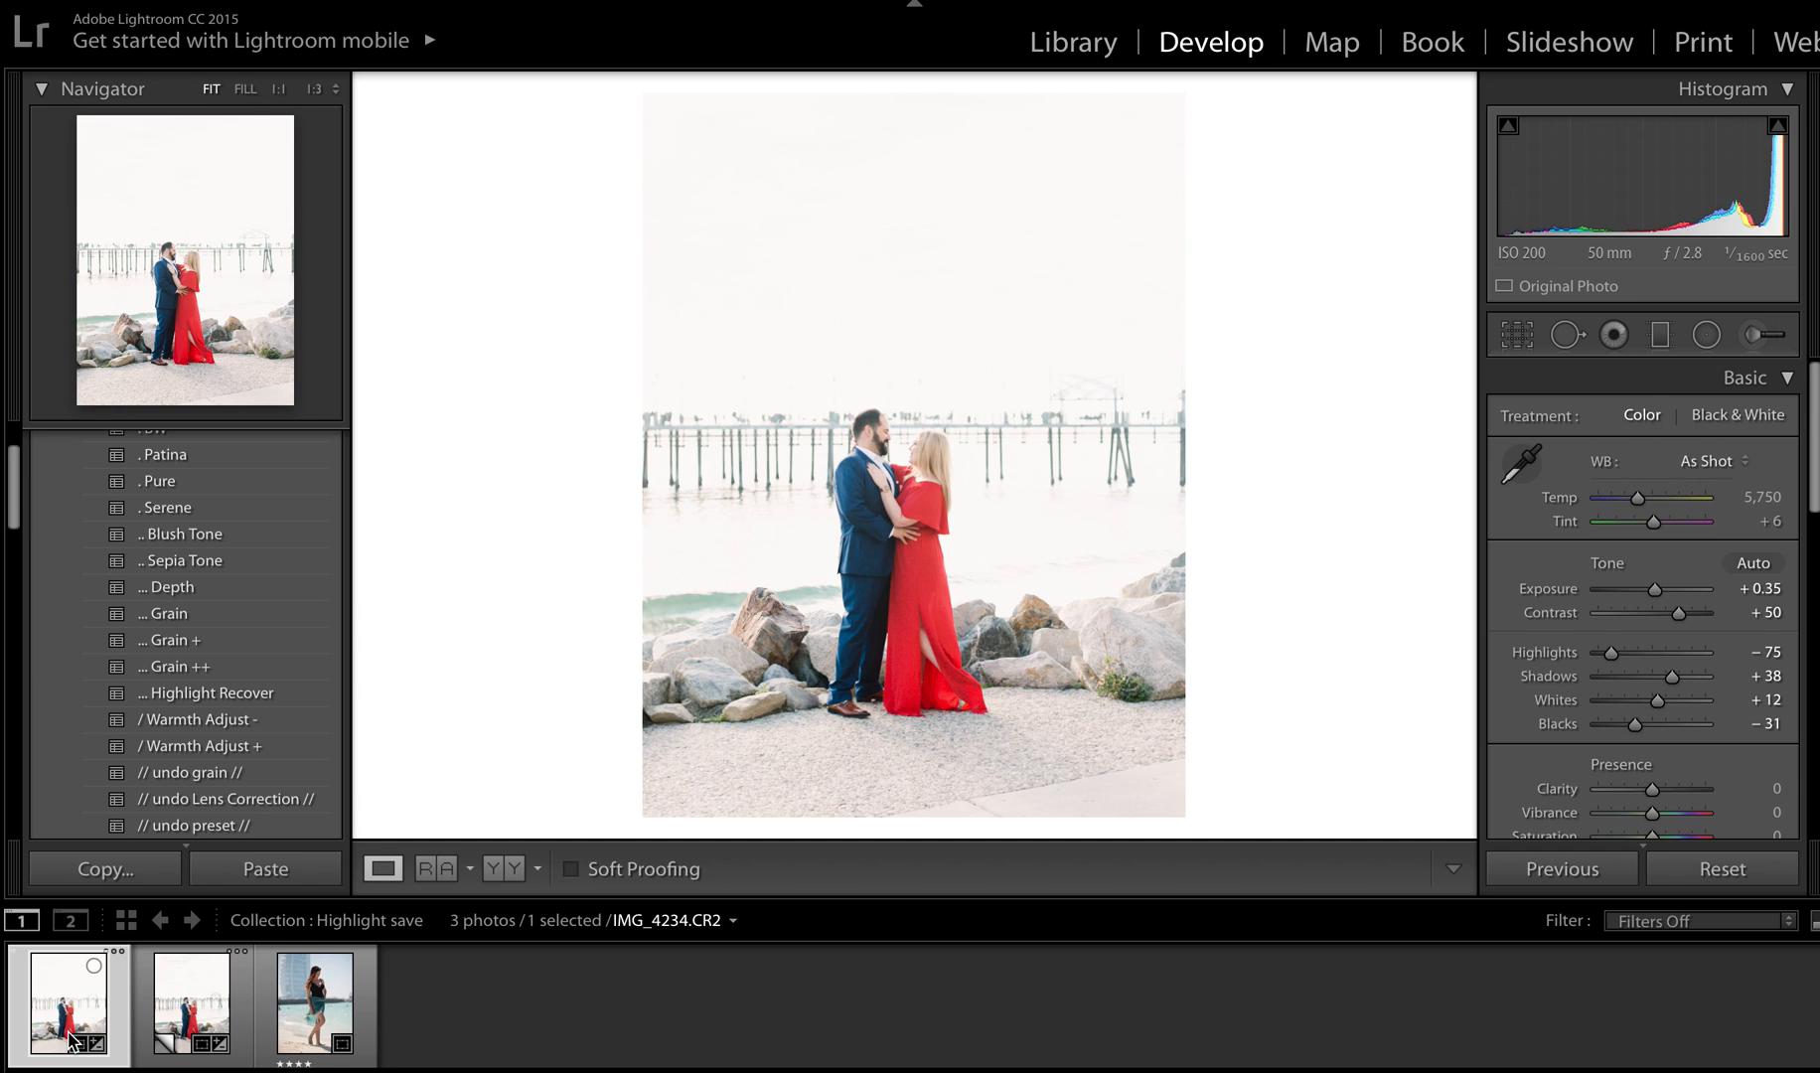
pyautogui.click(179, 1008)
pyautogui.moveTo(1656, 591); pyautogui.dragTo(1653, 591)
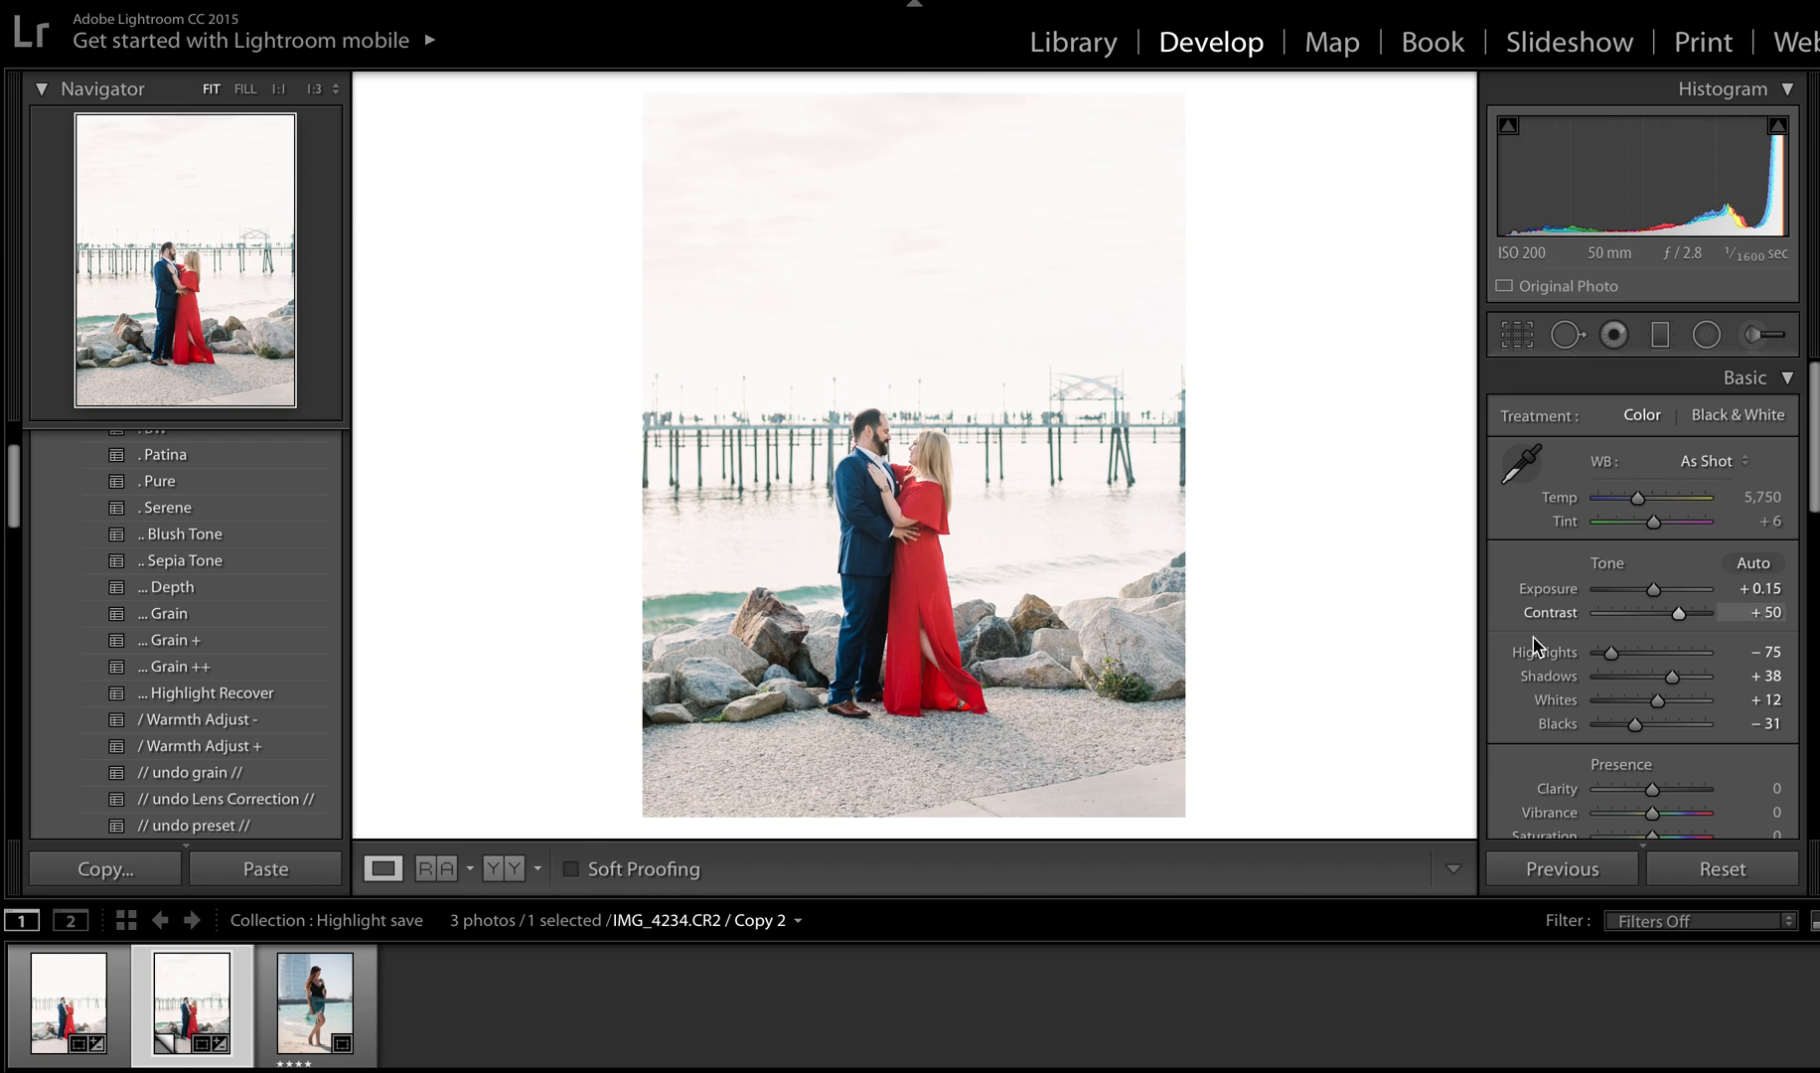
# Switch between the original edit and the readjusted virtual copy to compare their overall brightness and highlight detail.
pyautogui.click(99, 1008)
pyautogui.click(172, 1008)
pyautogui.click(100, 1008)
pyautogui.click(173, 1008)
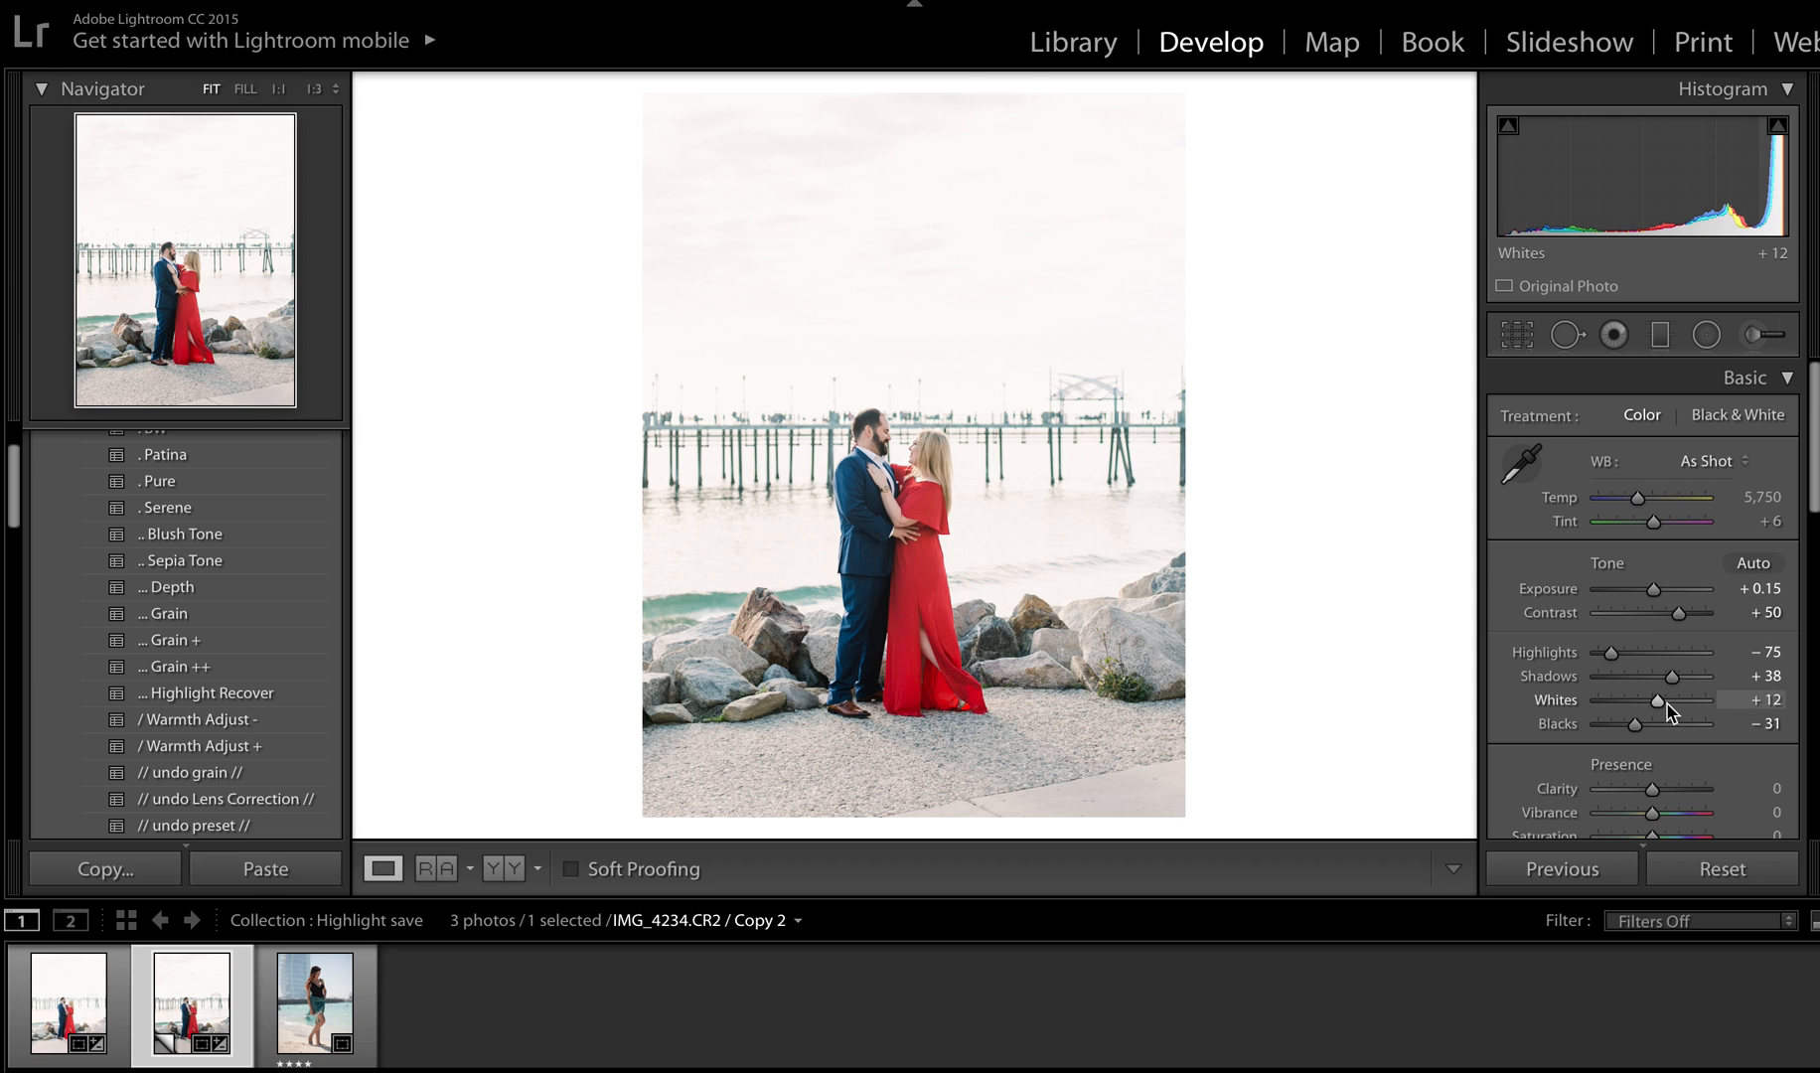
# Make a virtual copy of the beach photo, apply the Patina preset to it and set its Exposure to +0.65.
pyautogui.click(318, 1033)
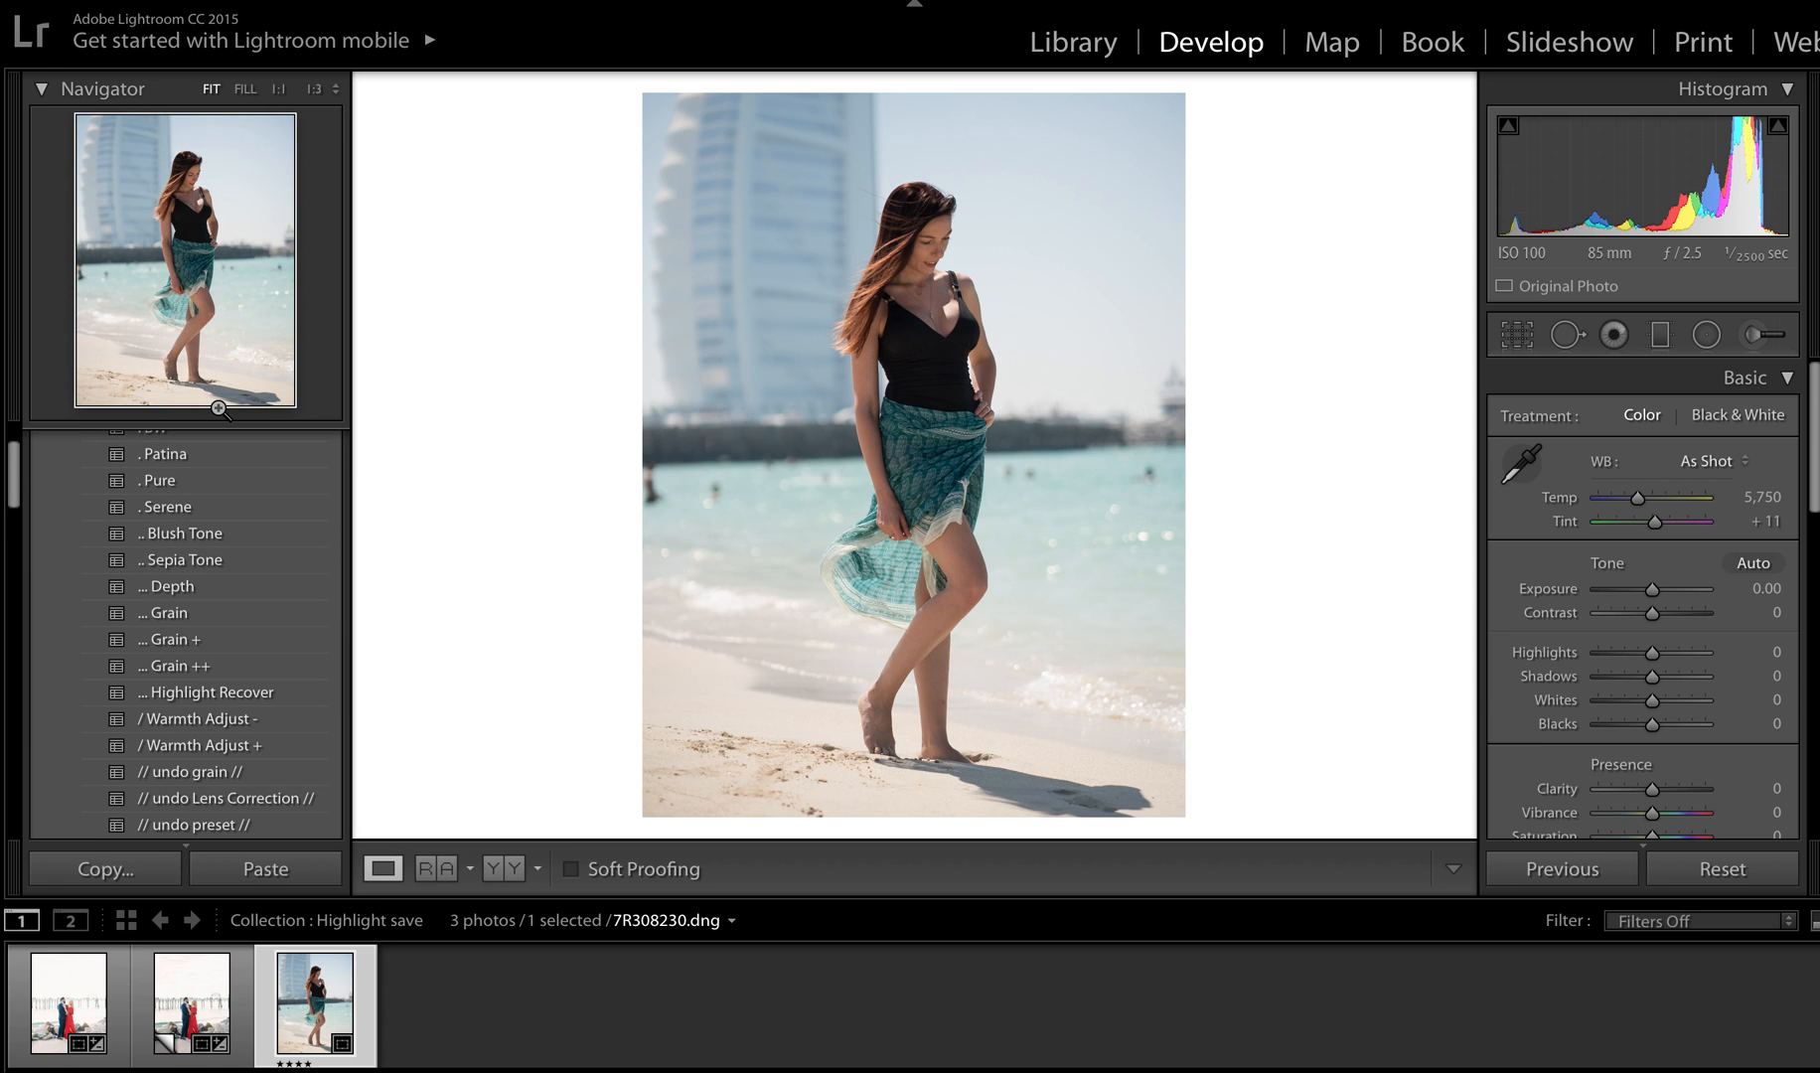
pyautogui.hotkey('ctrl', "'")
pyautogui.click(194, 454)
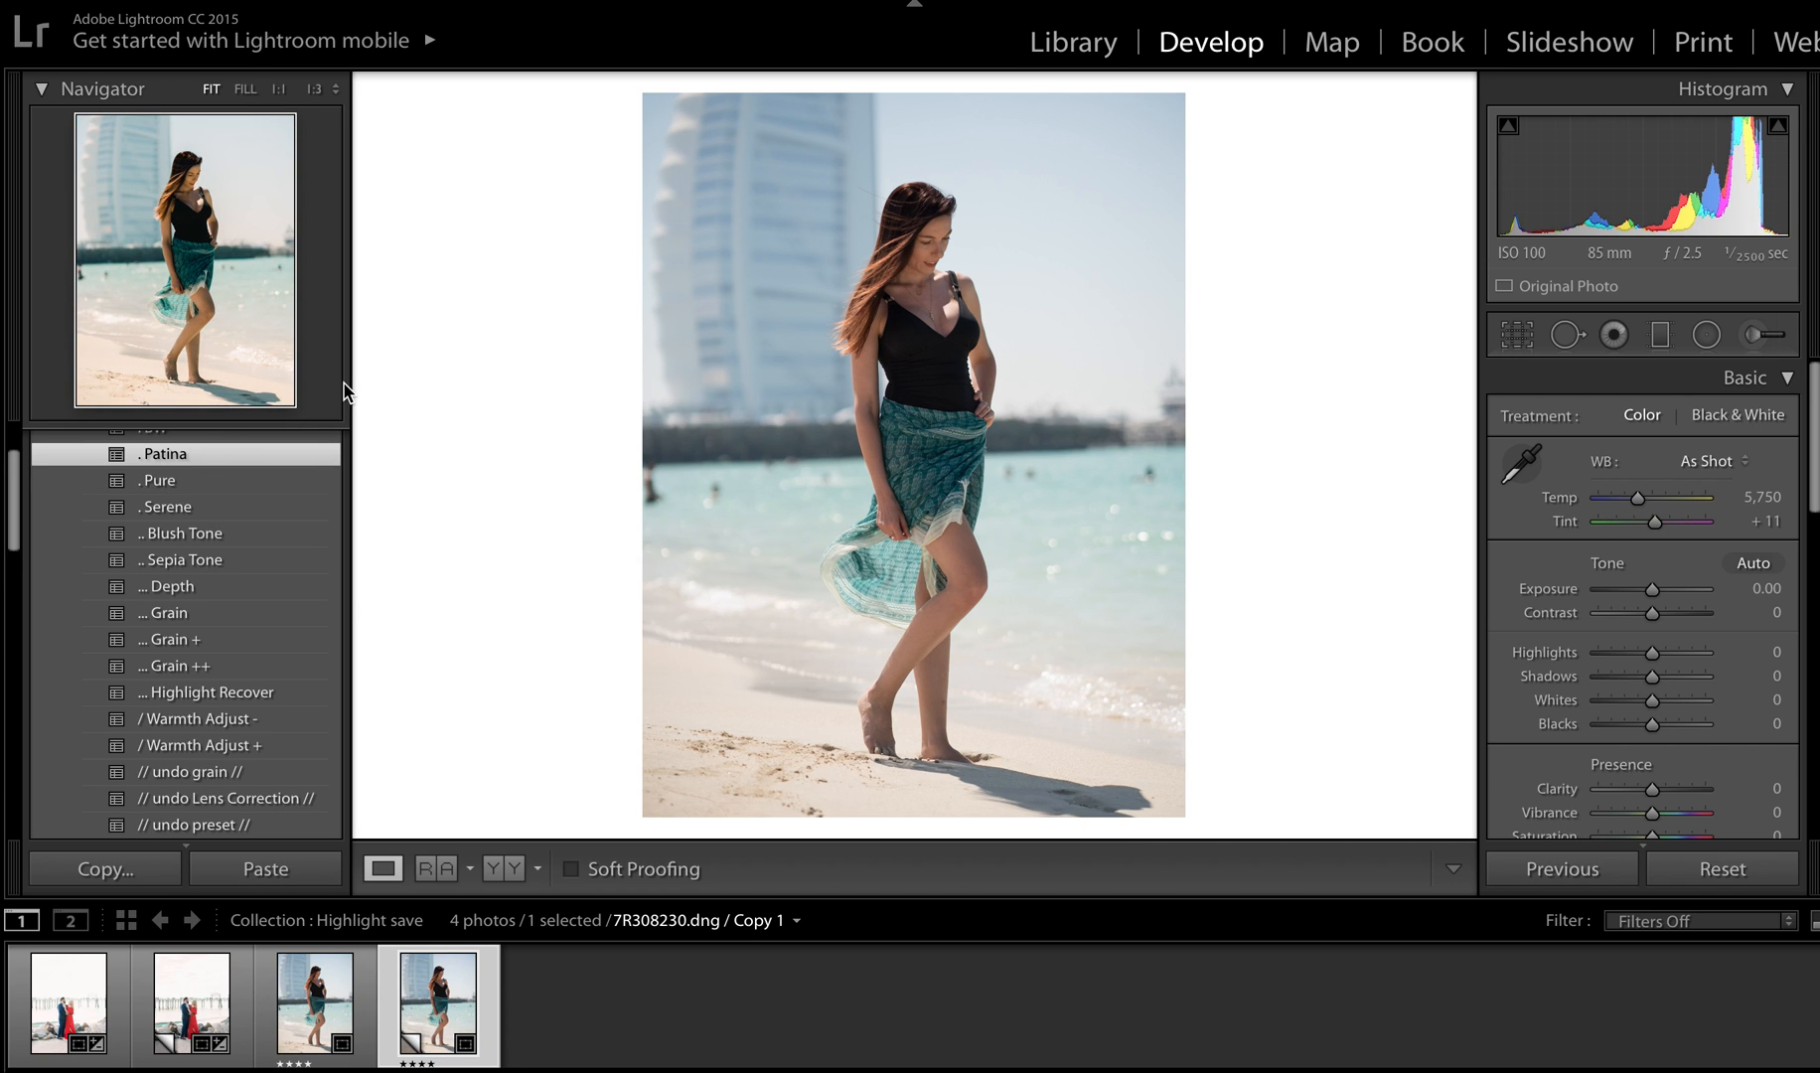
pyautogui.moveTo(1651, 590); pyautogui.dragTo(1659, 590)
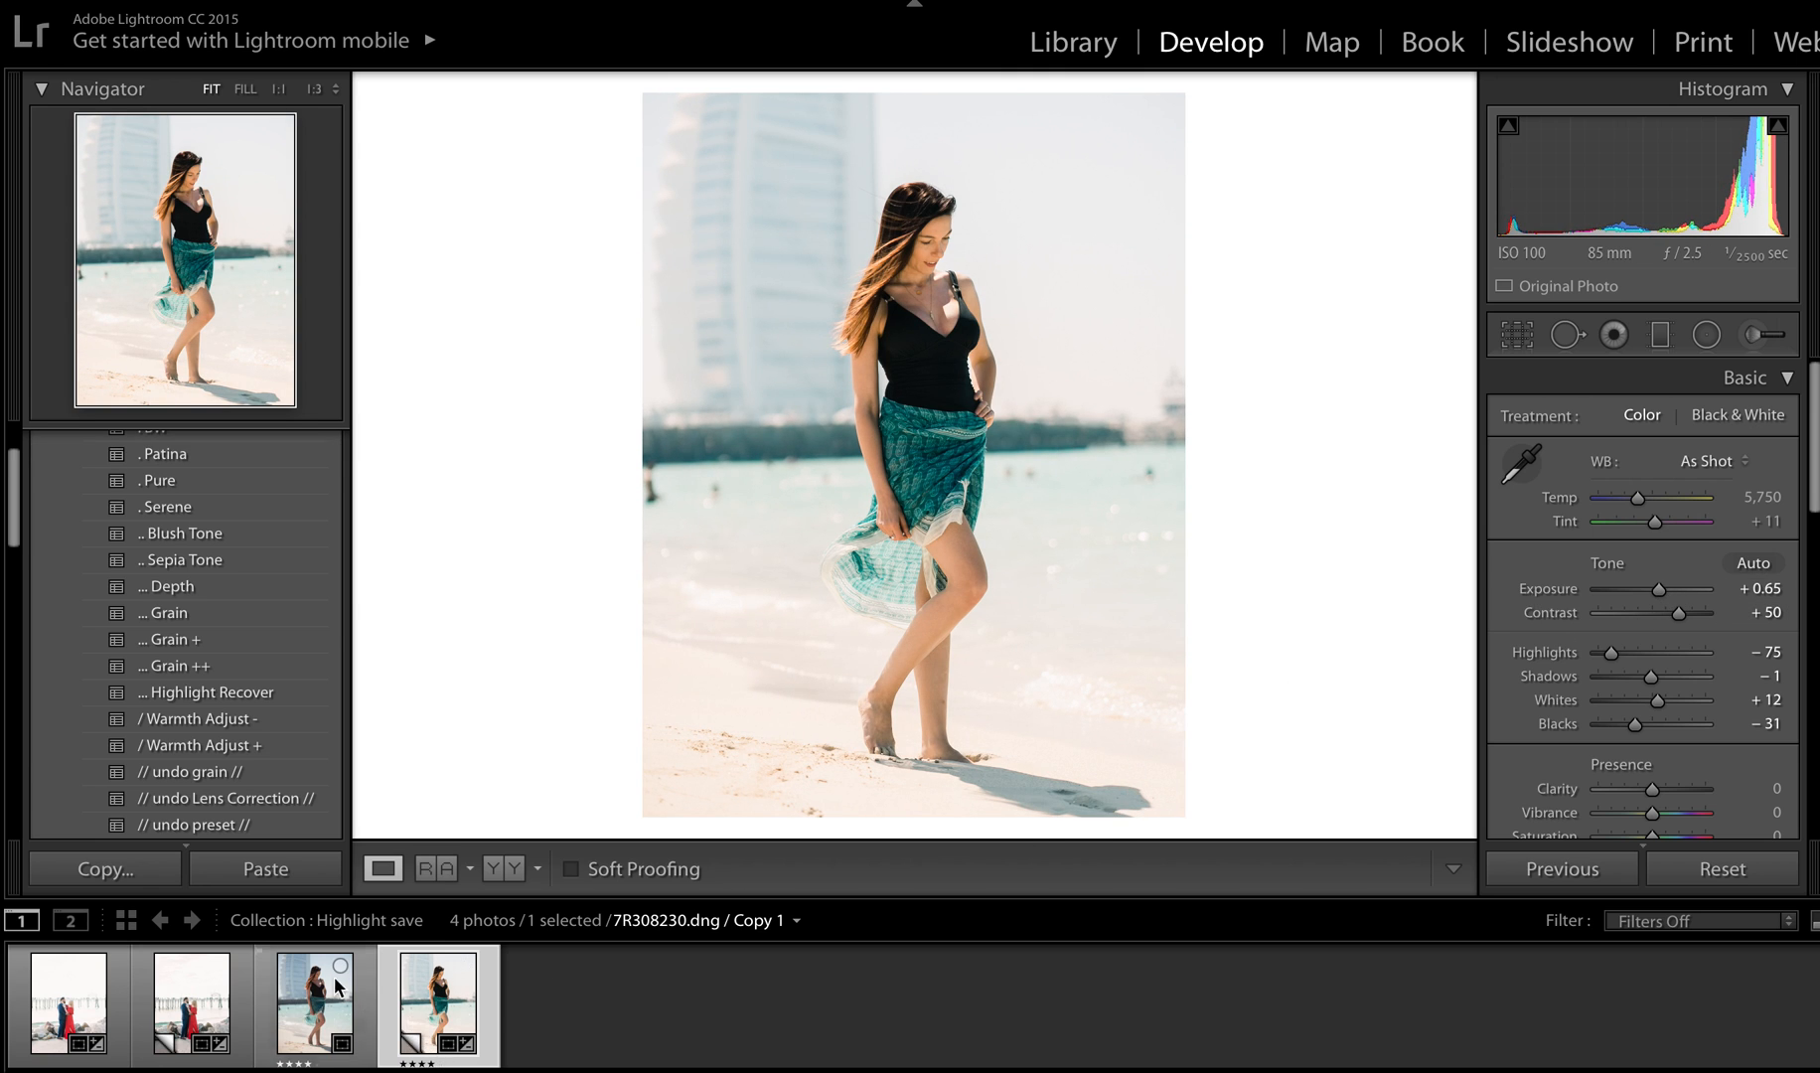
# Apply the Patina preset to the original beach photo and raise its Shadows to +57.
pyautogui.click(315, 1001)
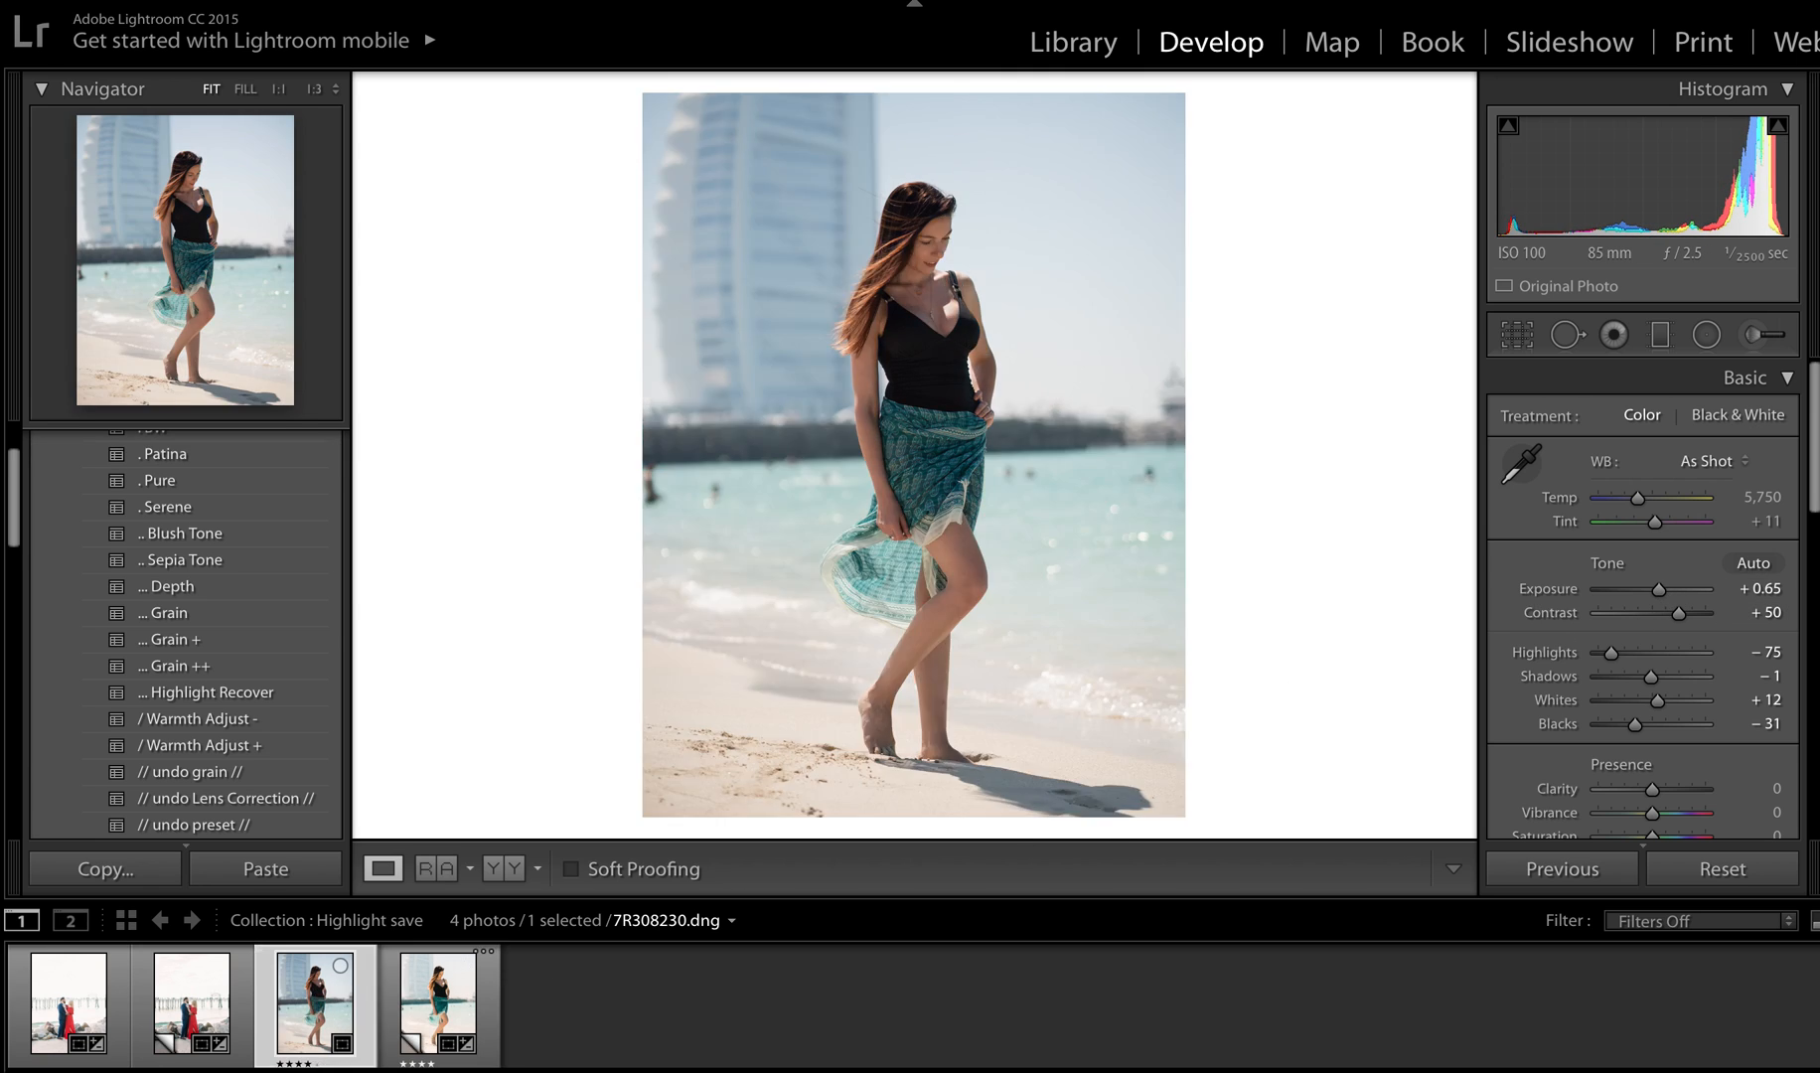
pyautogui.click(209, 457)
pyautogui.moveTo(1651, 678); pyautogui.dragTo(1685, 680)
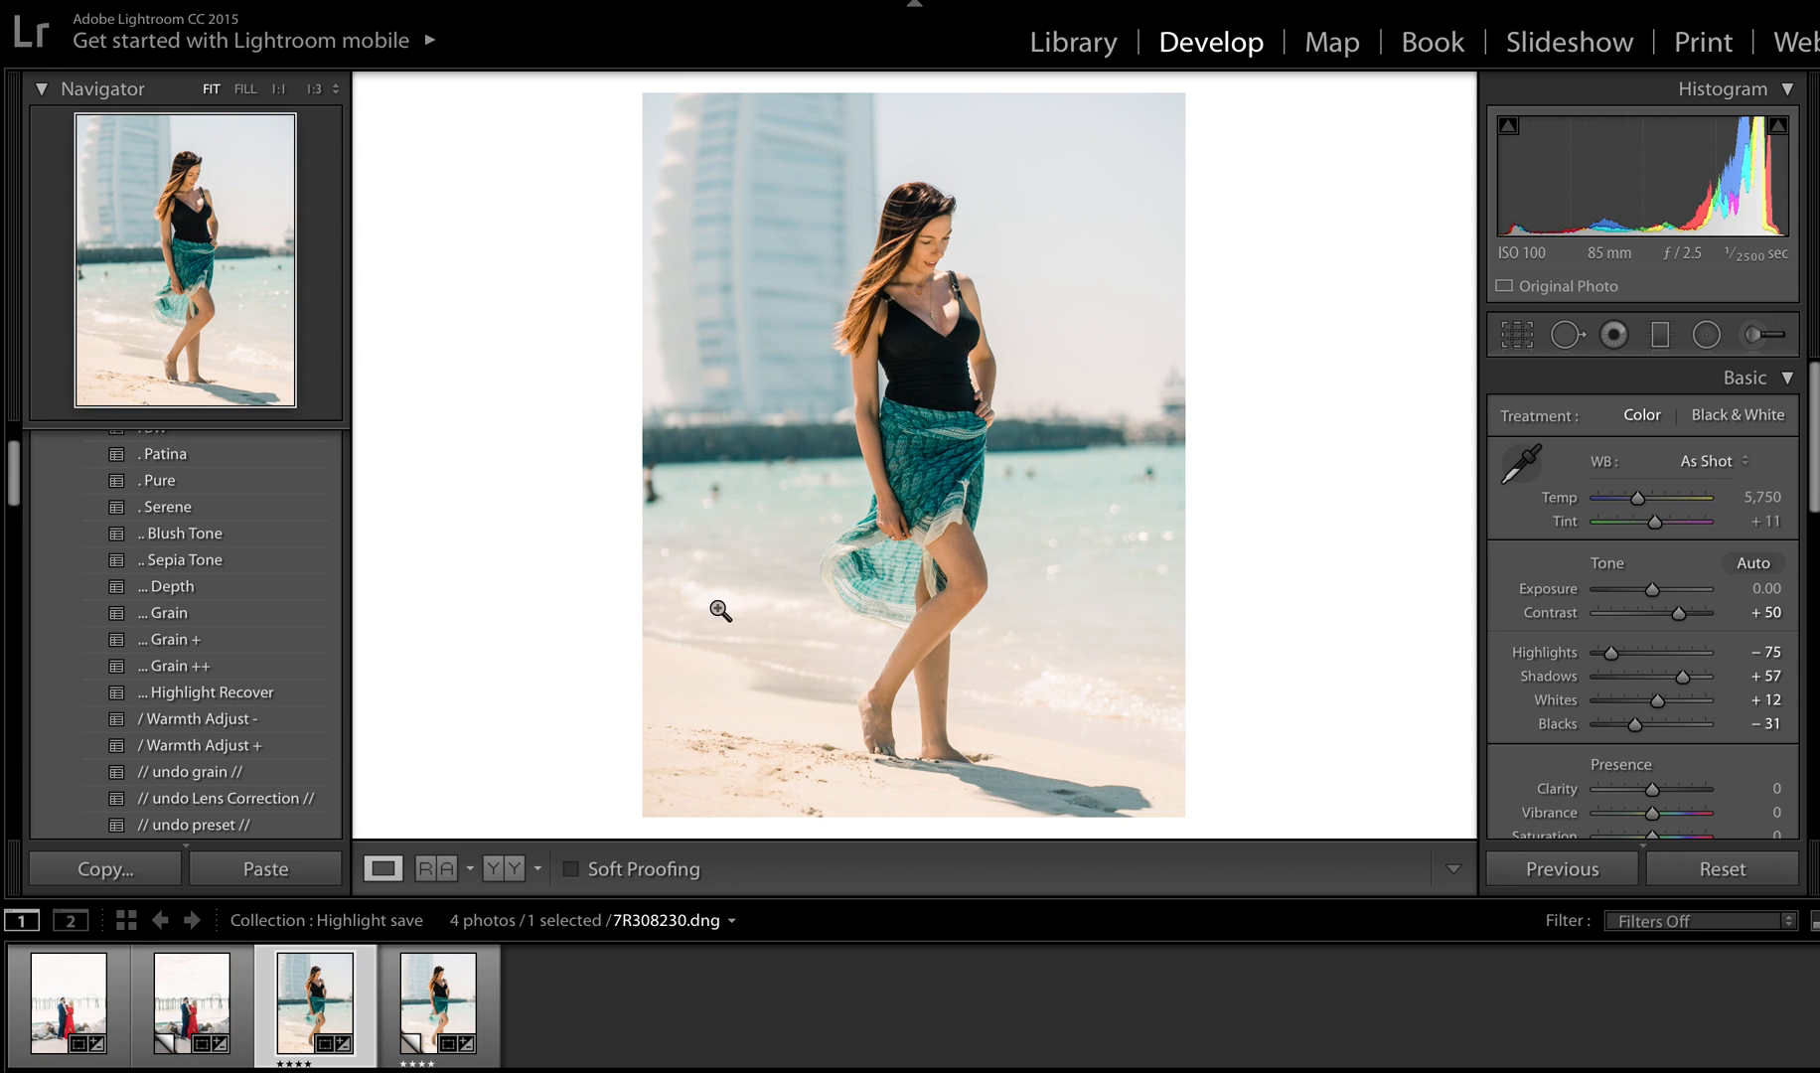
# Switch repeatedly between the original beach photo and its virtual copy to compare highlight detail in the sky, building, water and sand.
pyautogui.click(442, 995)
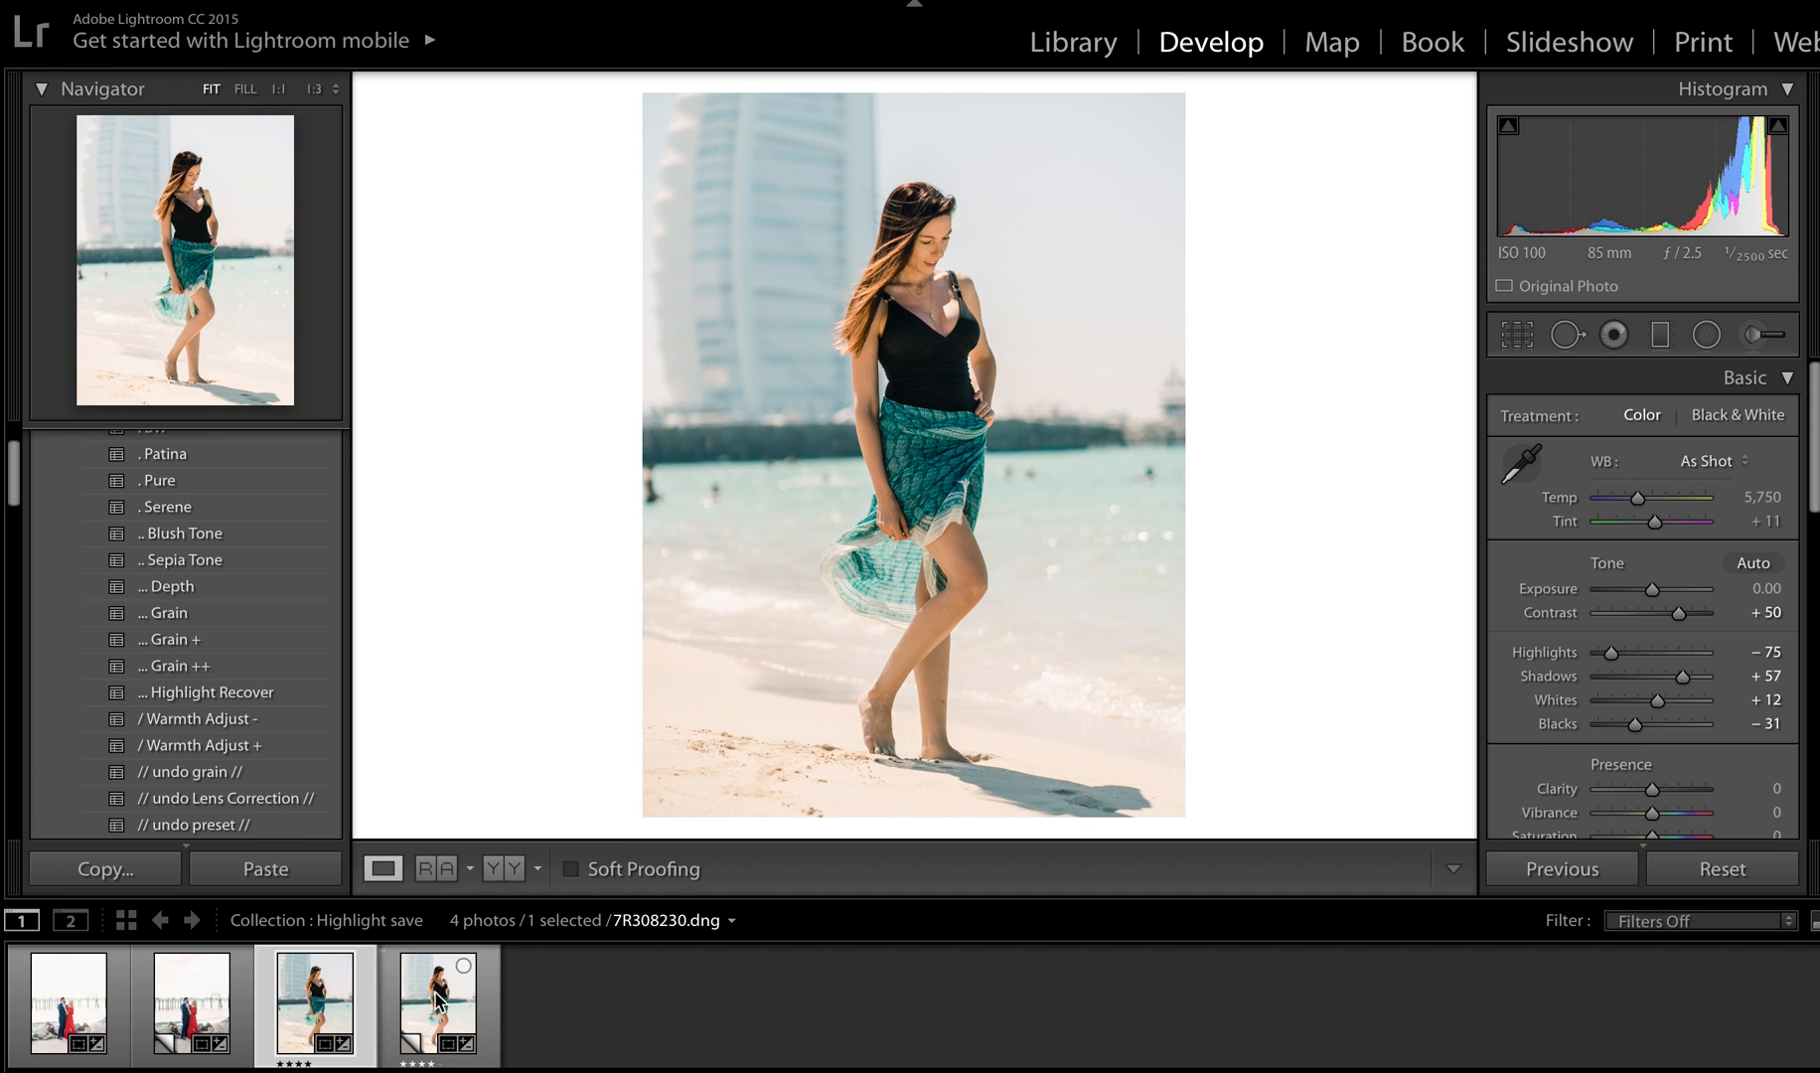
pyautogui.click(433, 991)
pyautogui.click(314, 1016)
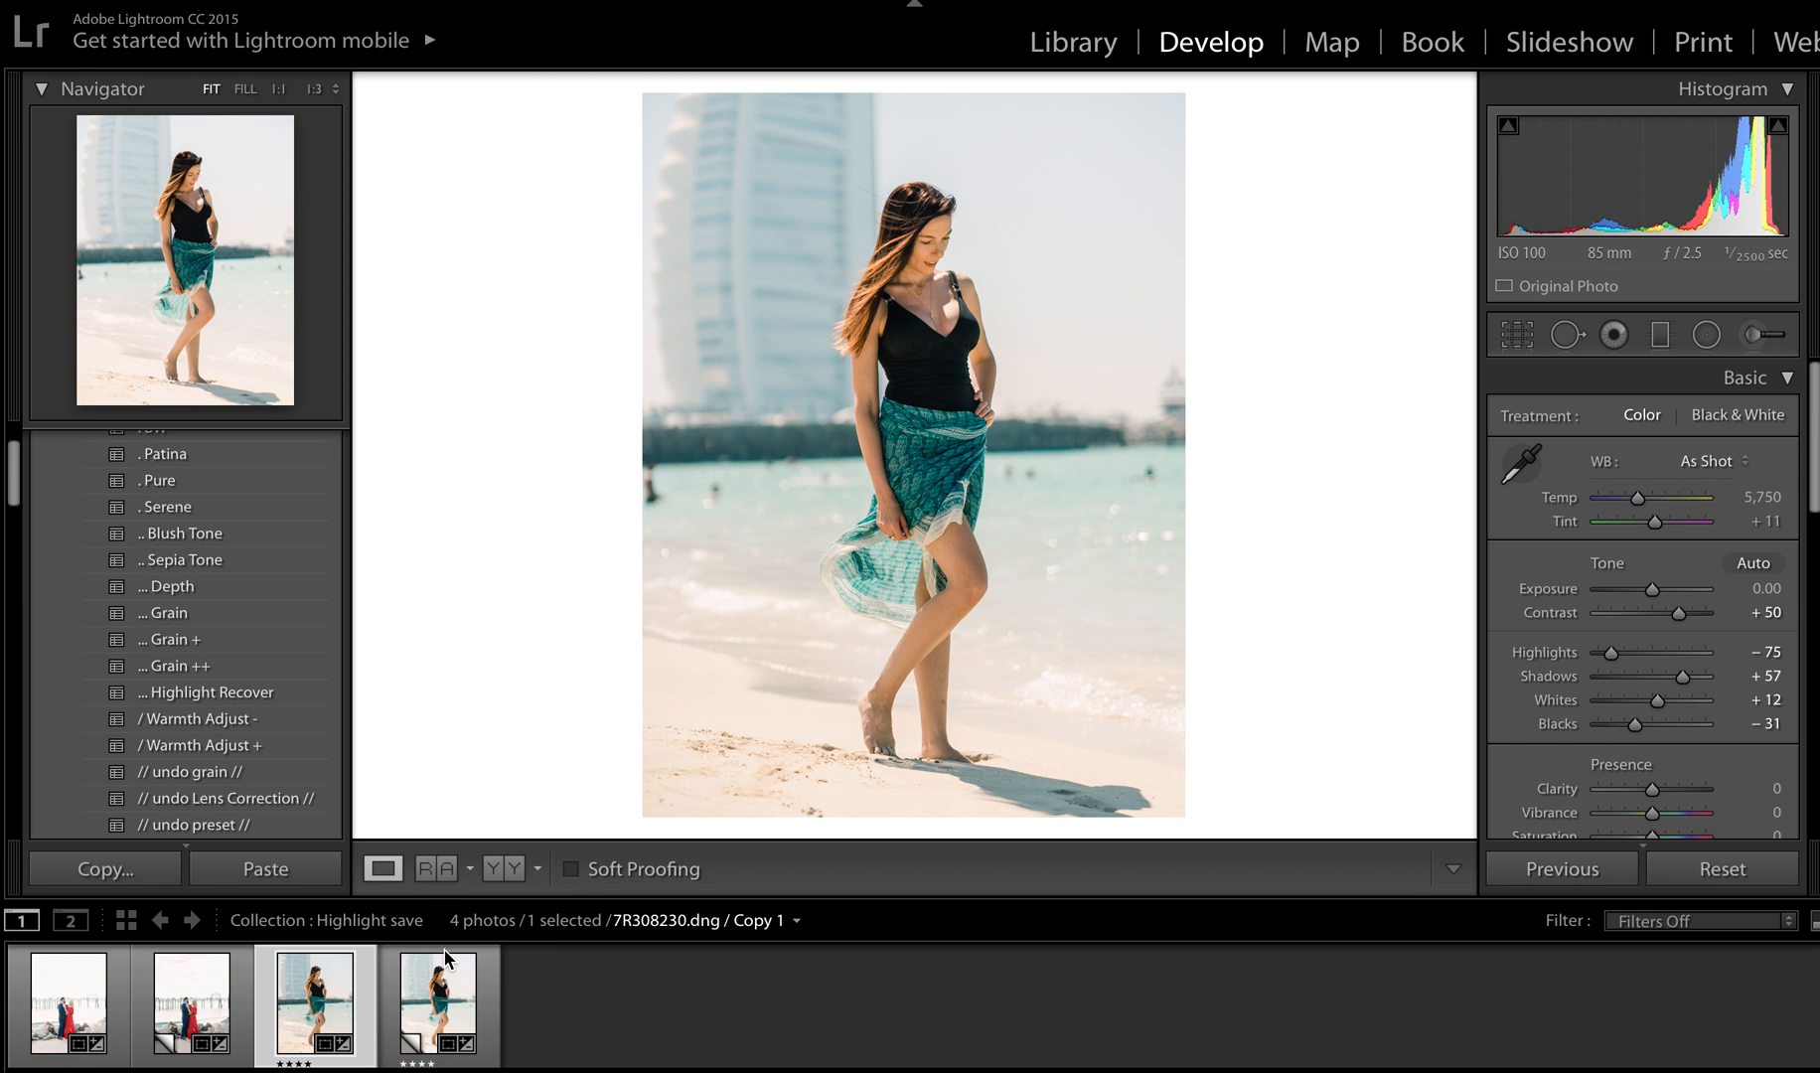
pyautogui.click(437, 1002)
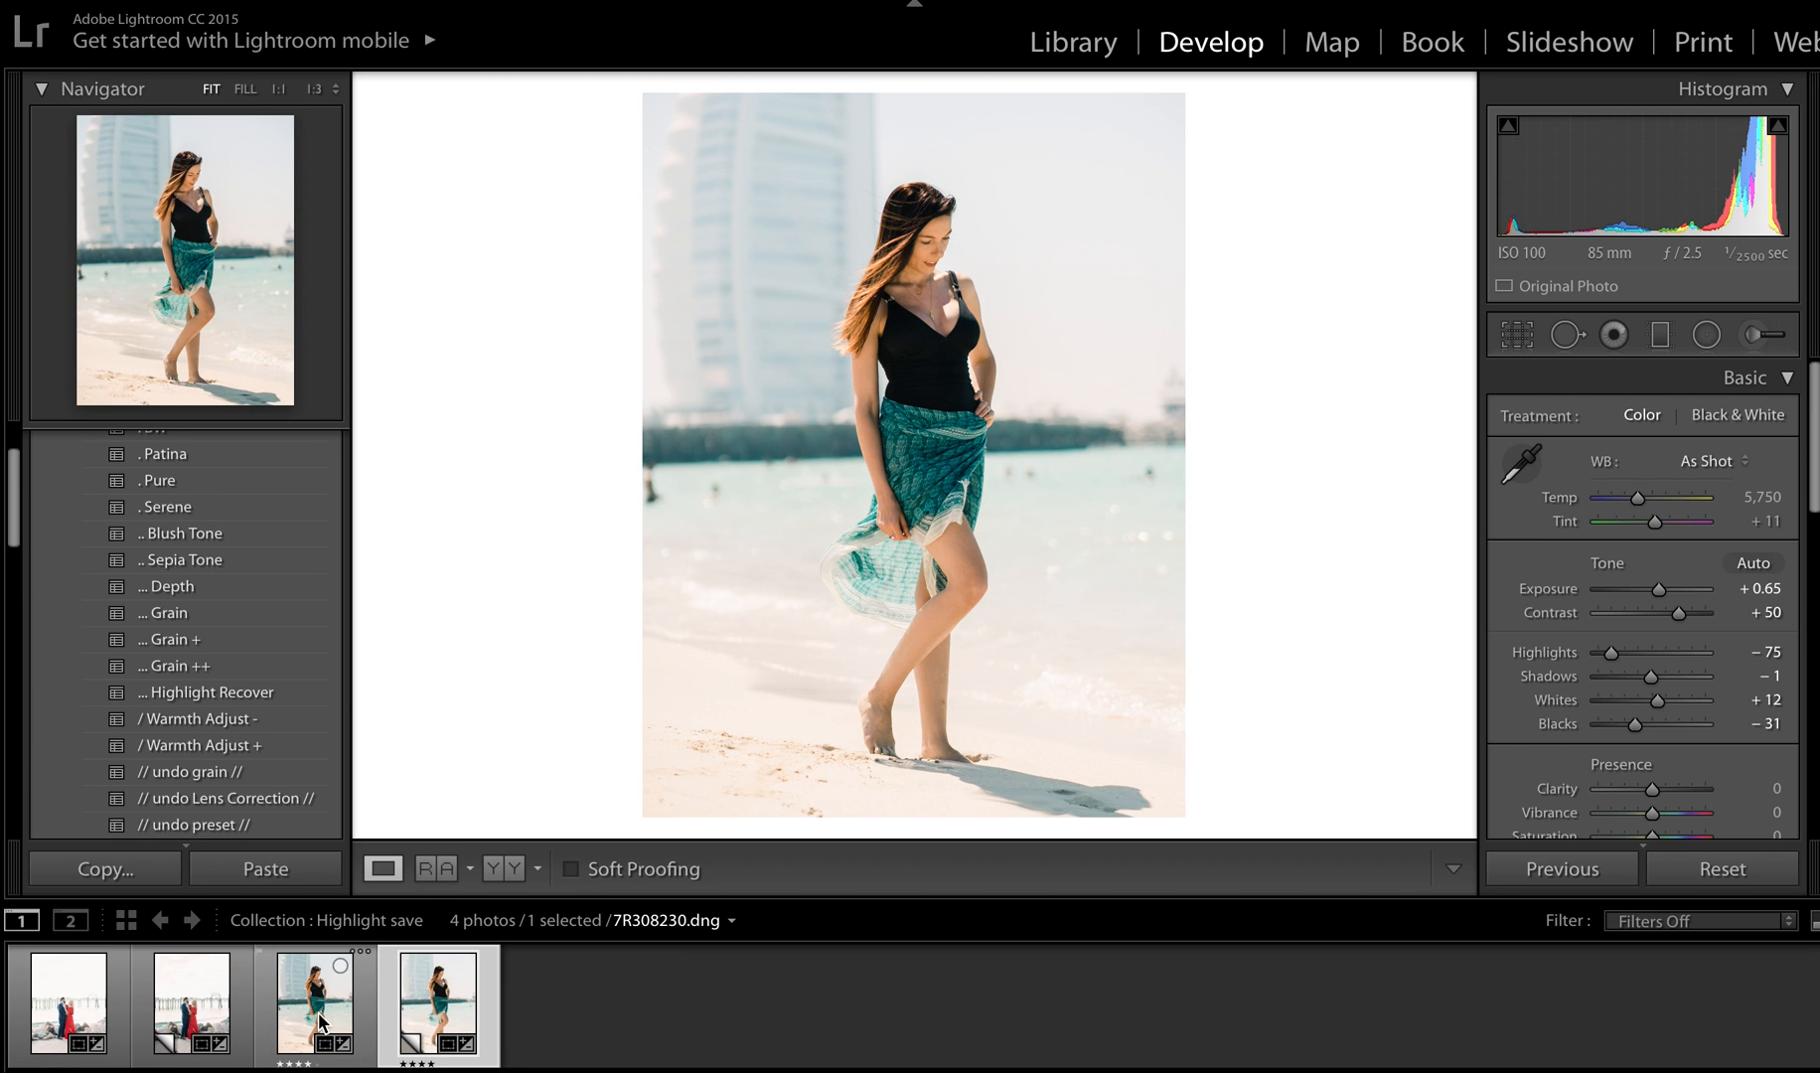
pyautogui.click(320, 1021)
pyautogui.click(427, 1013)
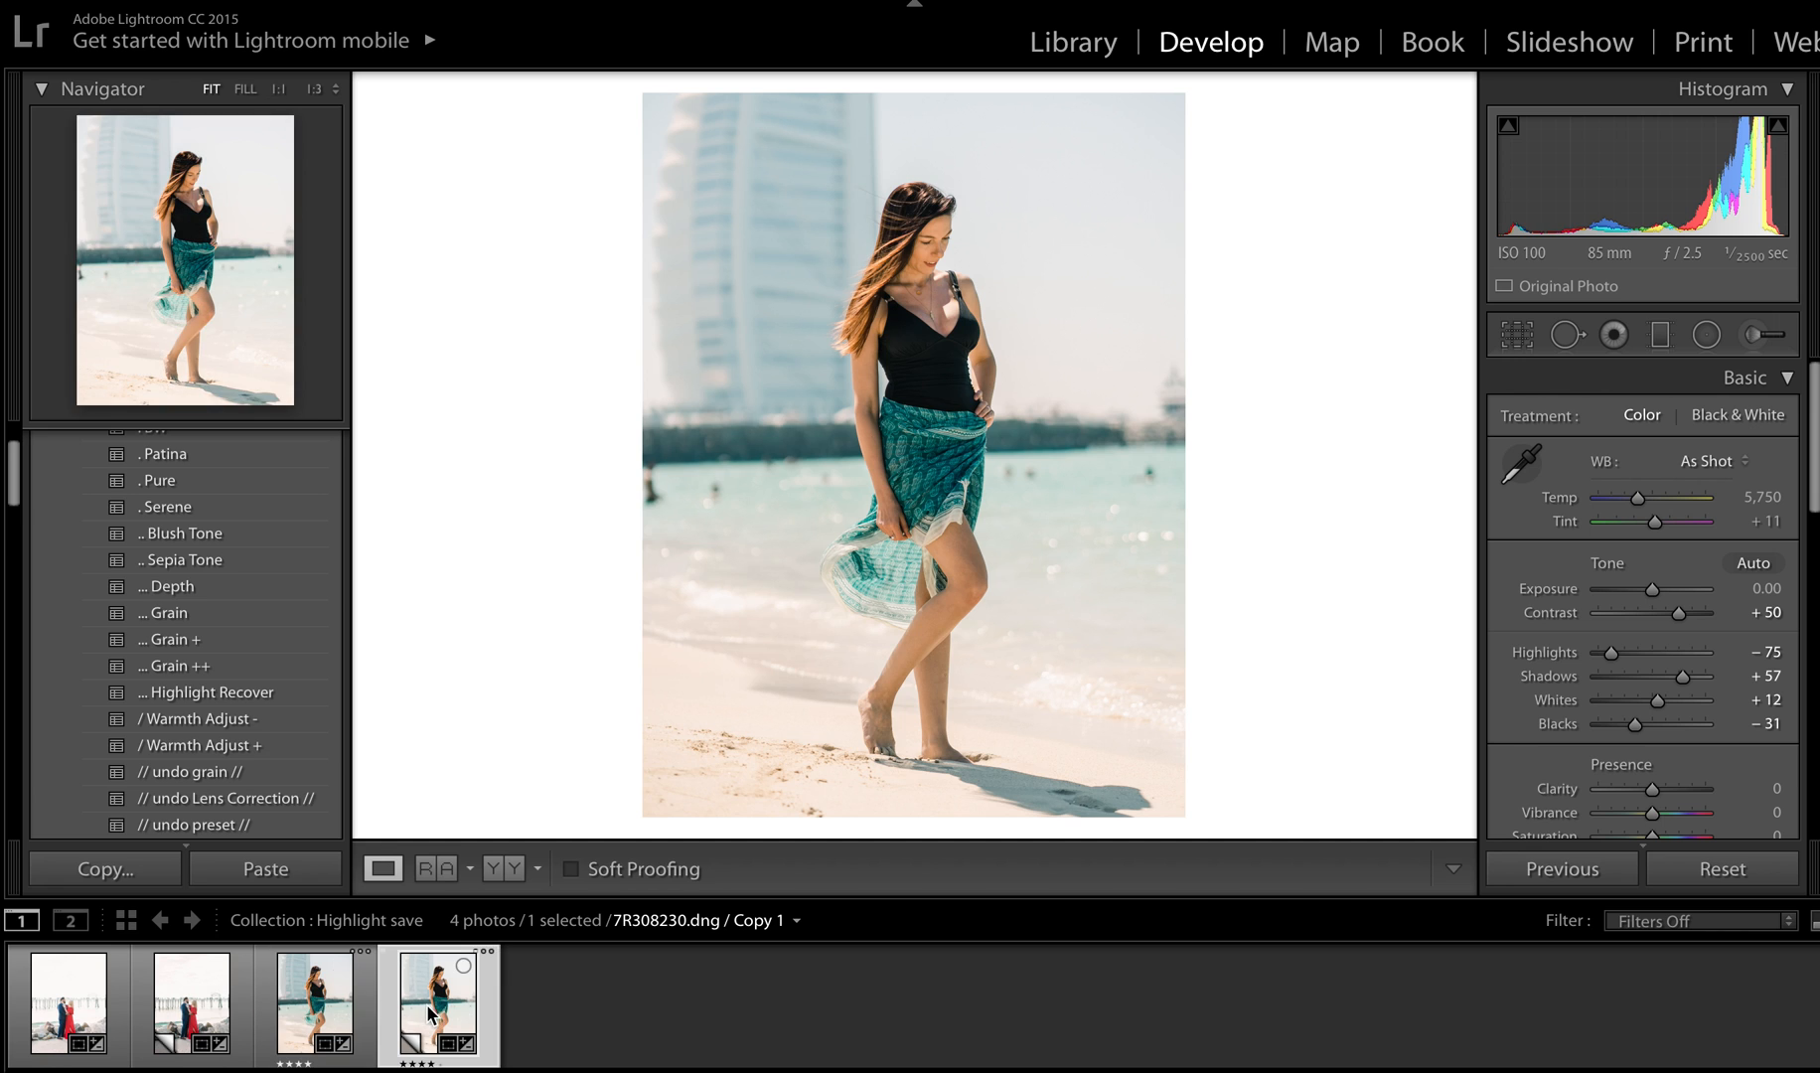
pyautogui.click(347, 988)
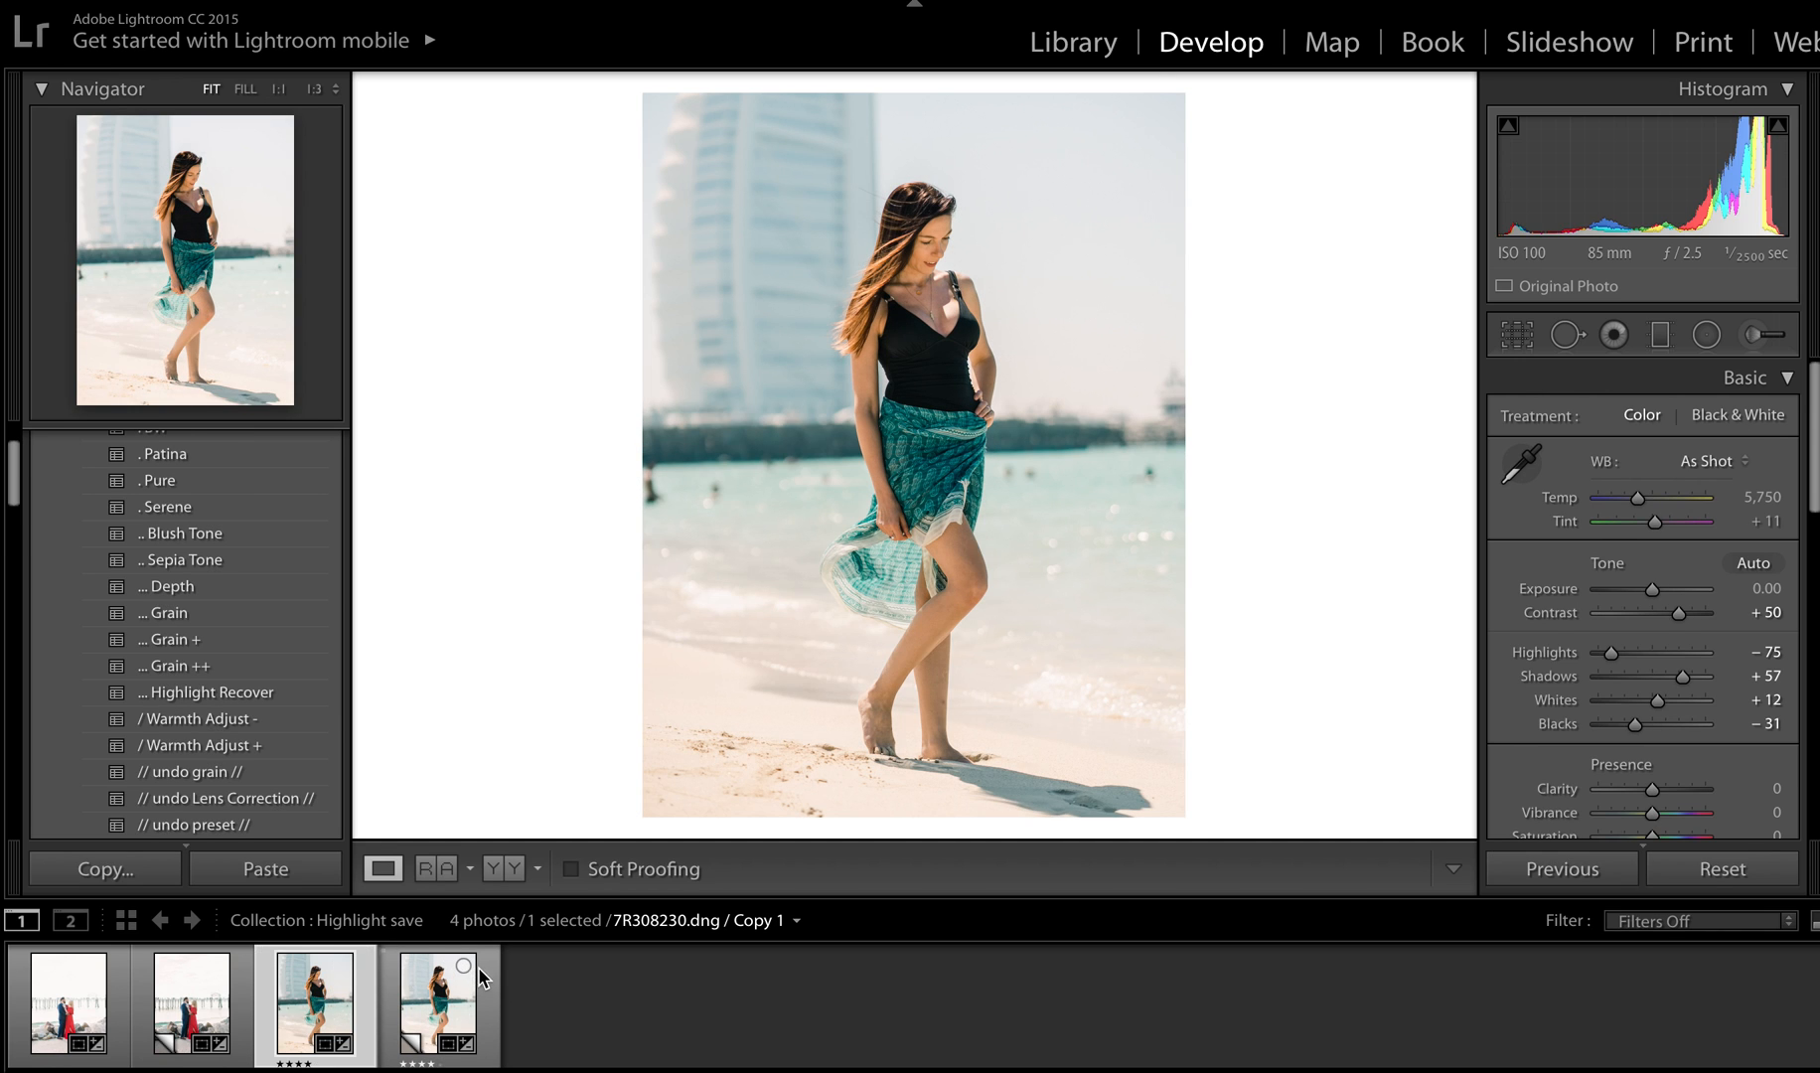
pyautogui.click(422, 1008)
pyautogui.click(310, 1002)
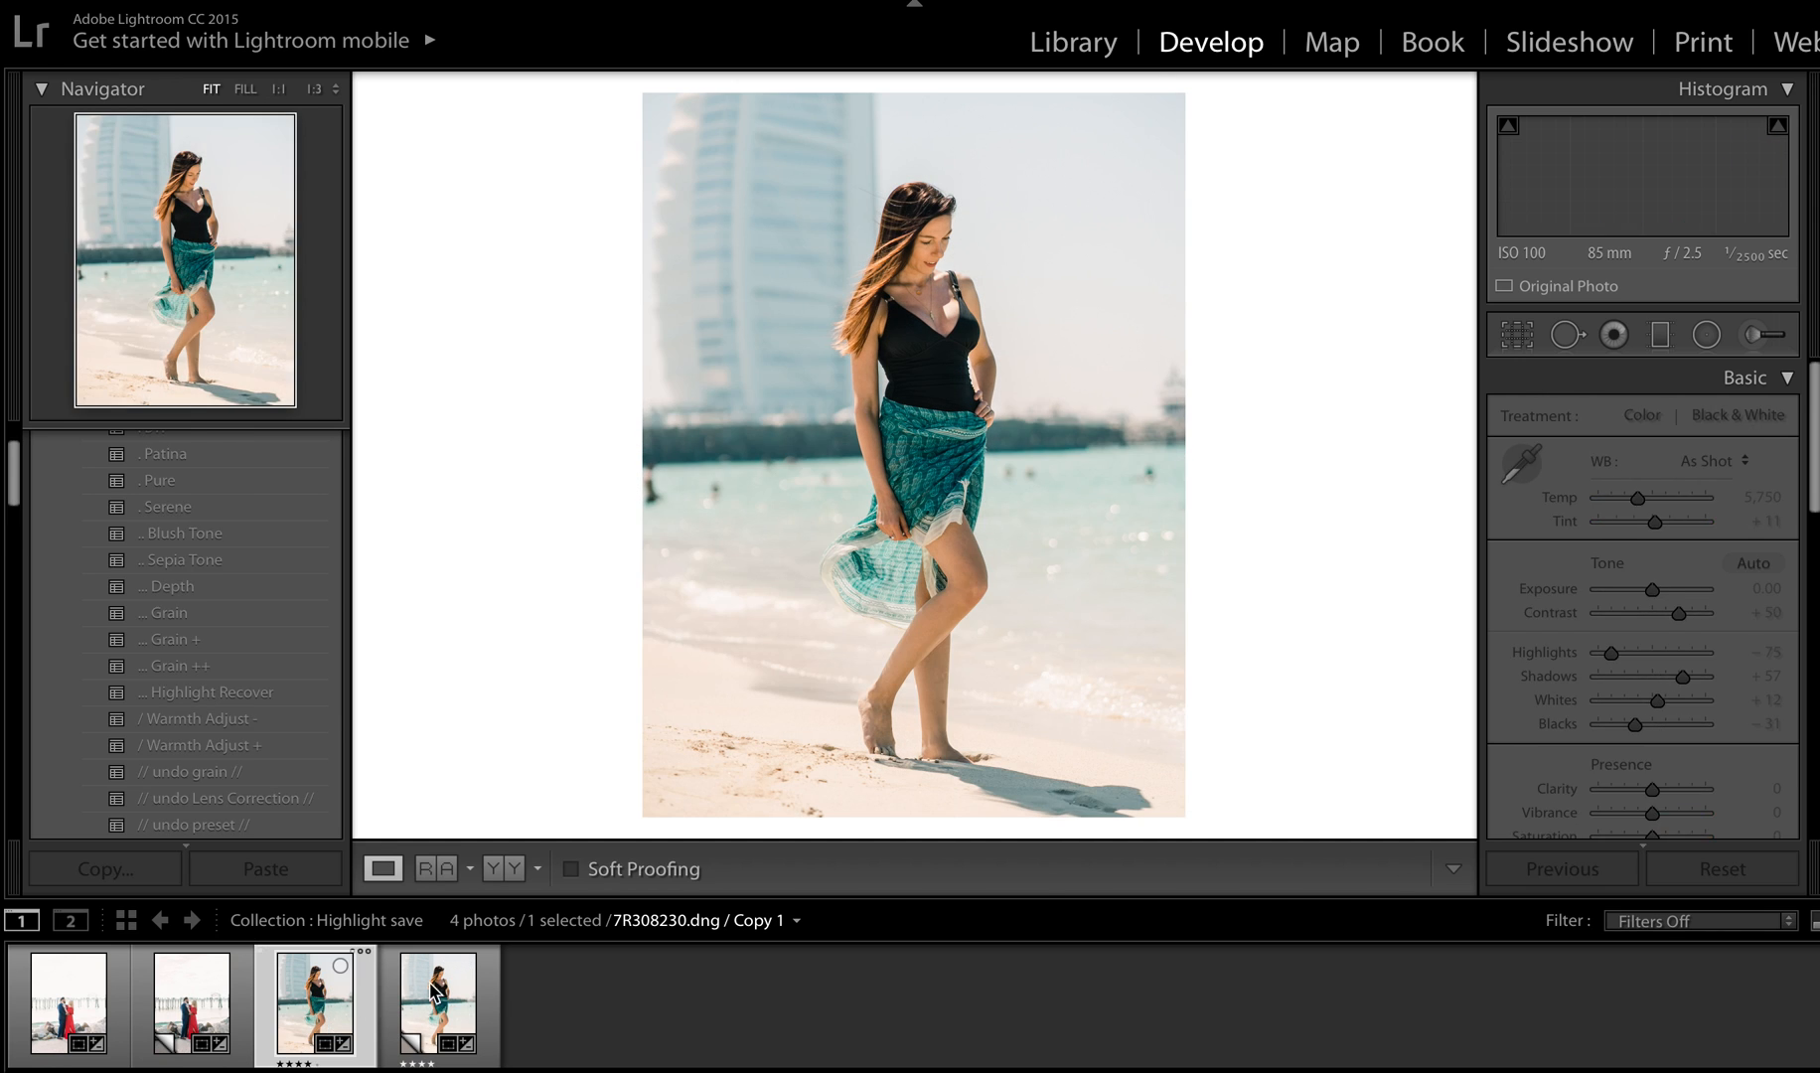
pyautogui.click(442, 989)
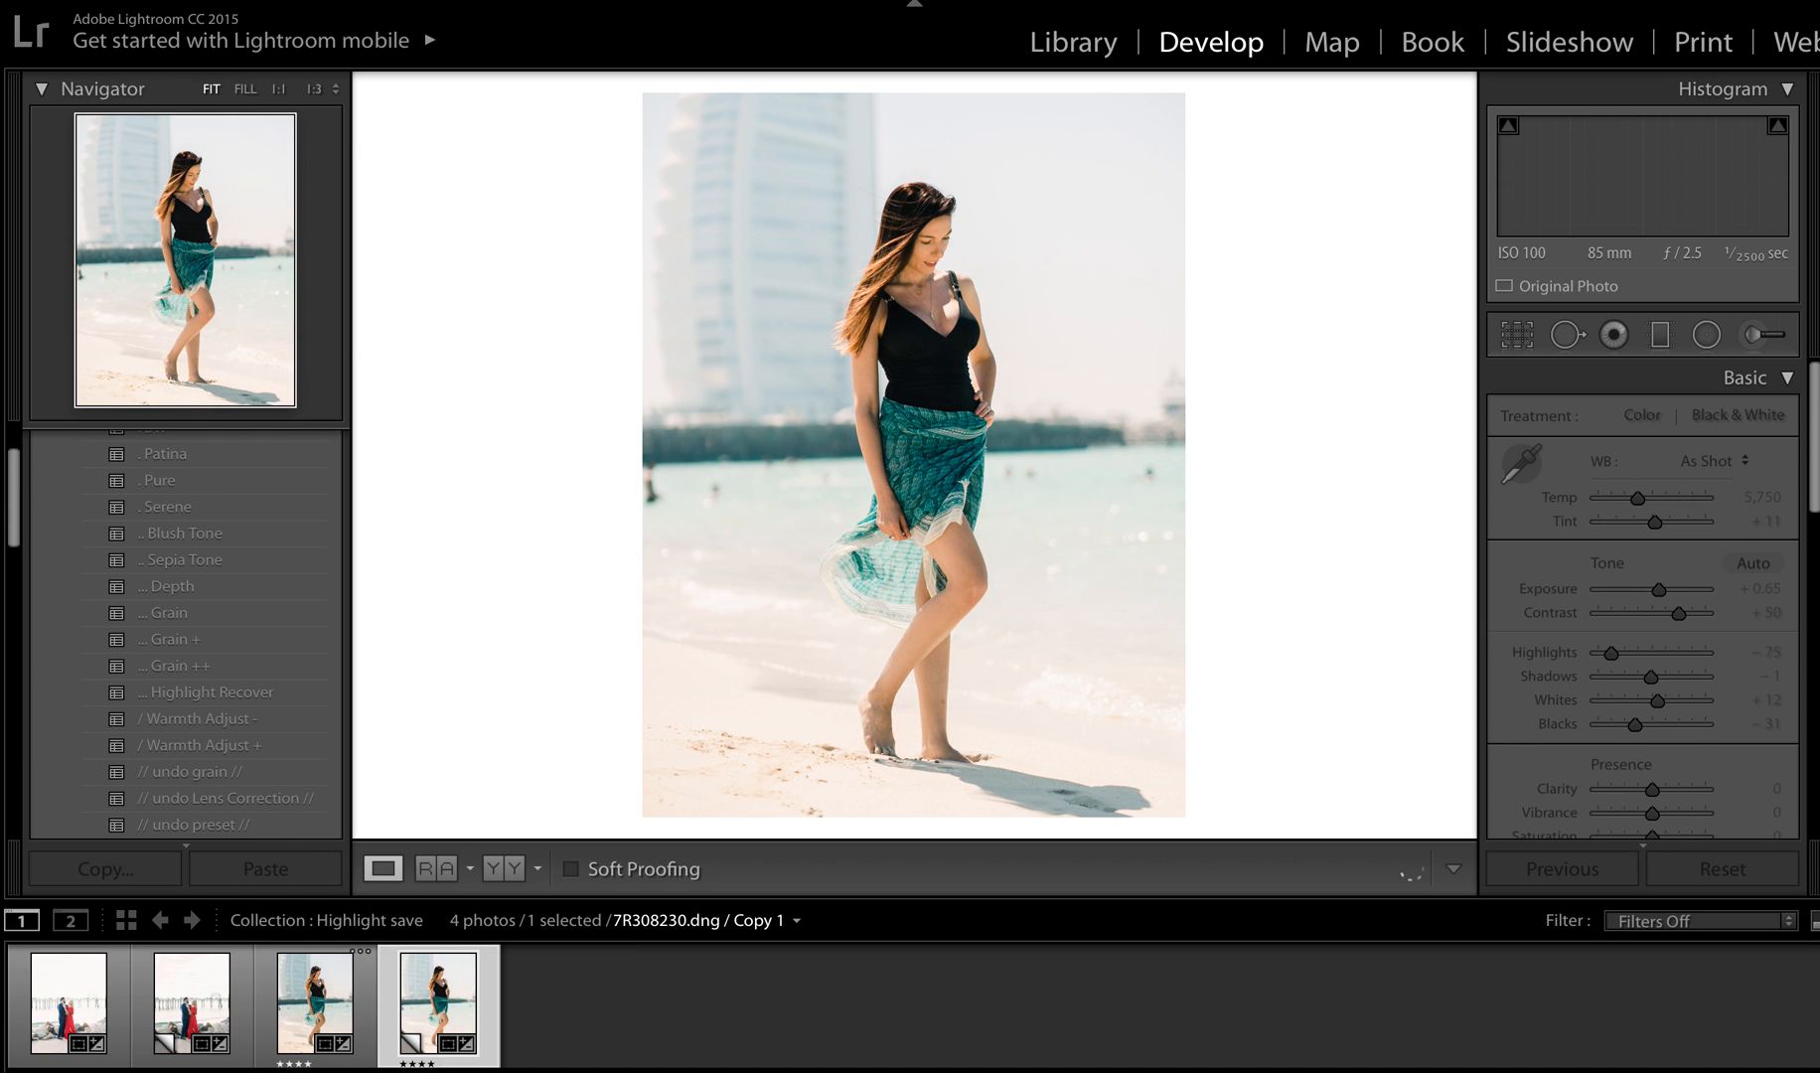
pyautogui.click(312, 1021)
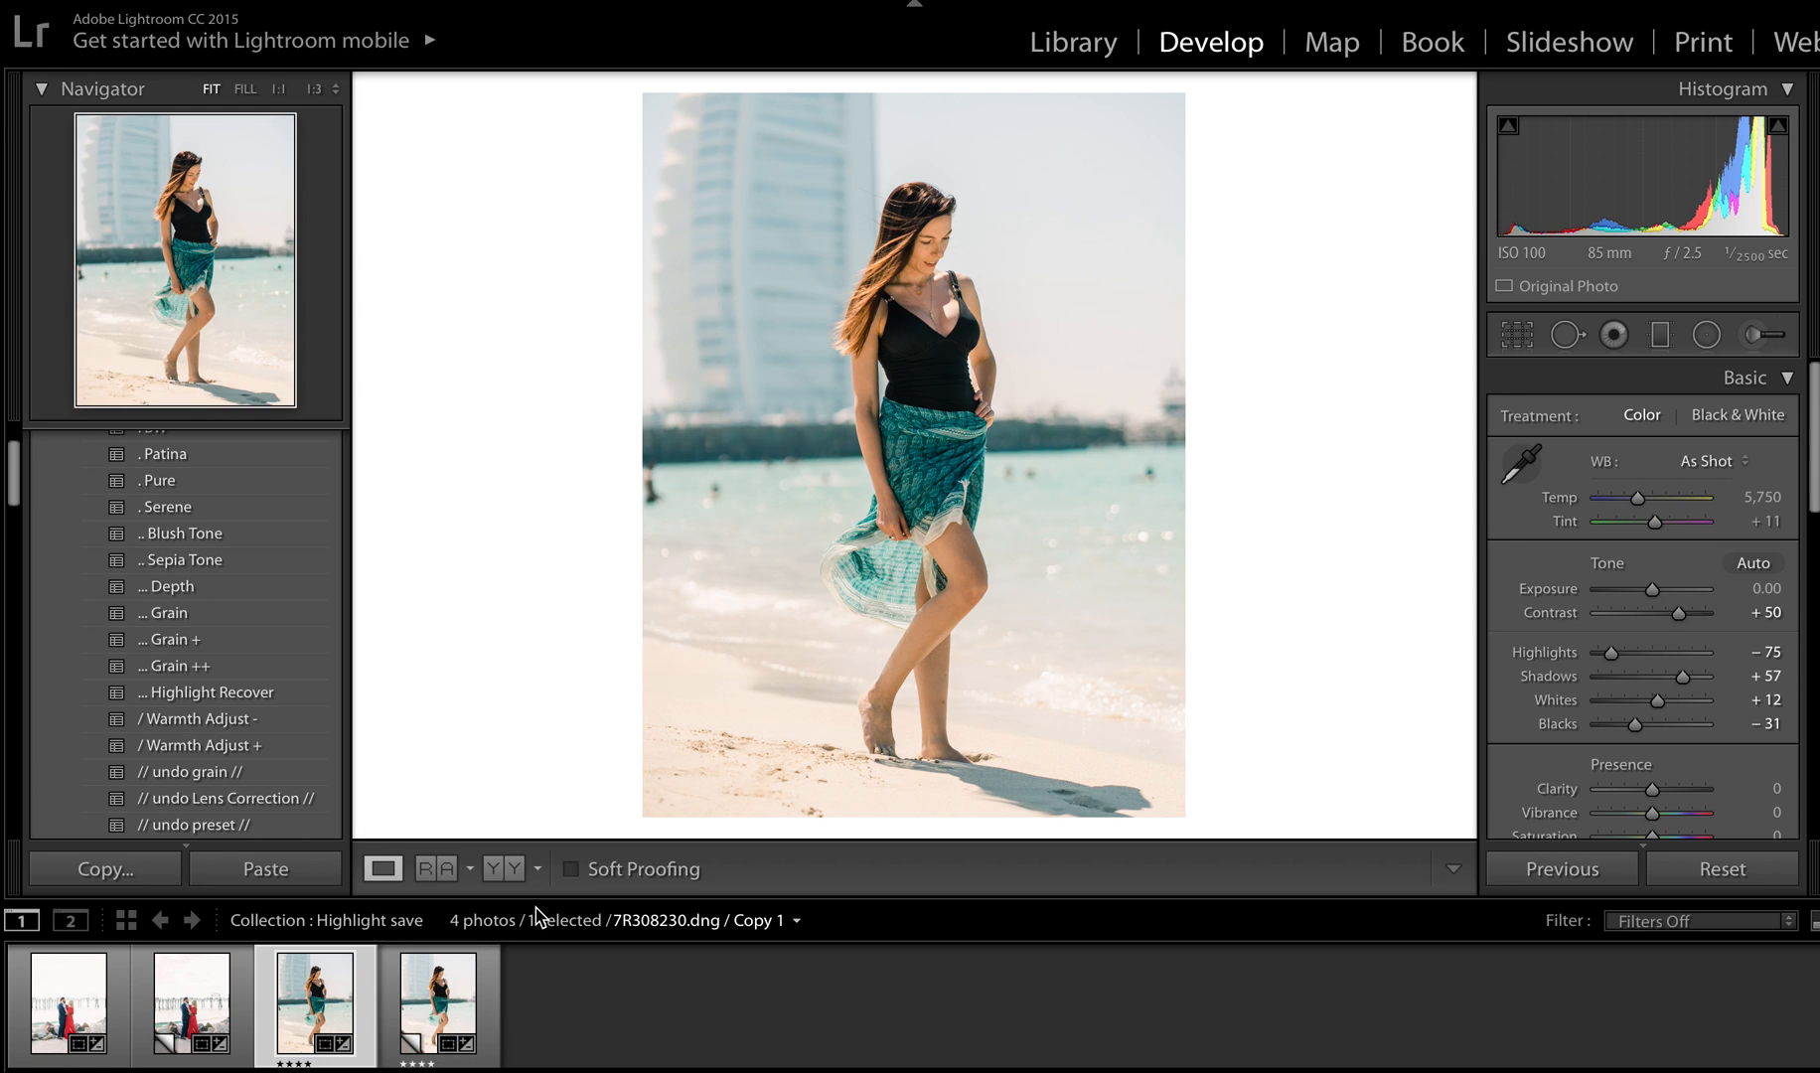
pyautogui.click(426, 1015)
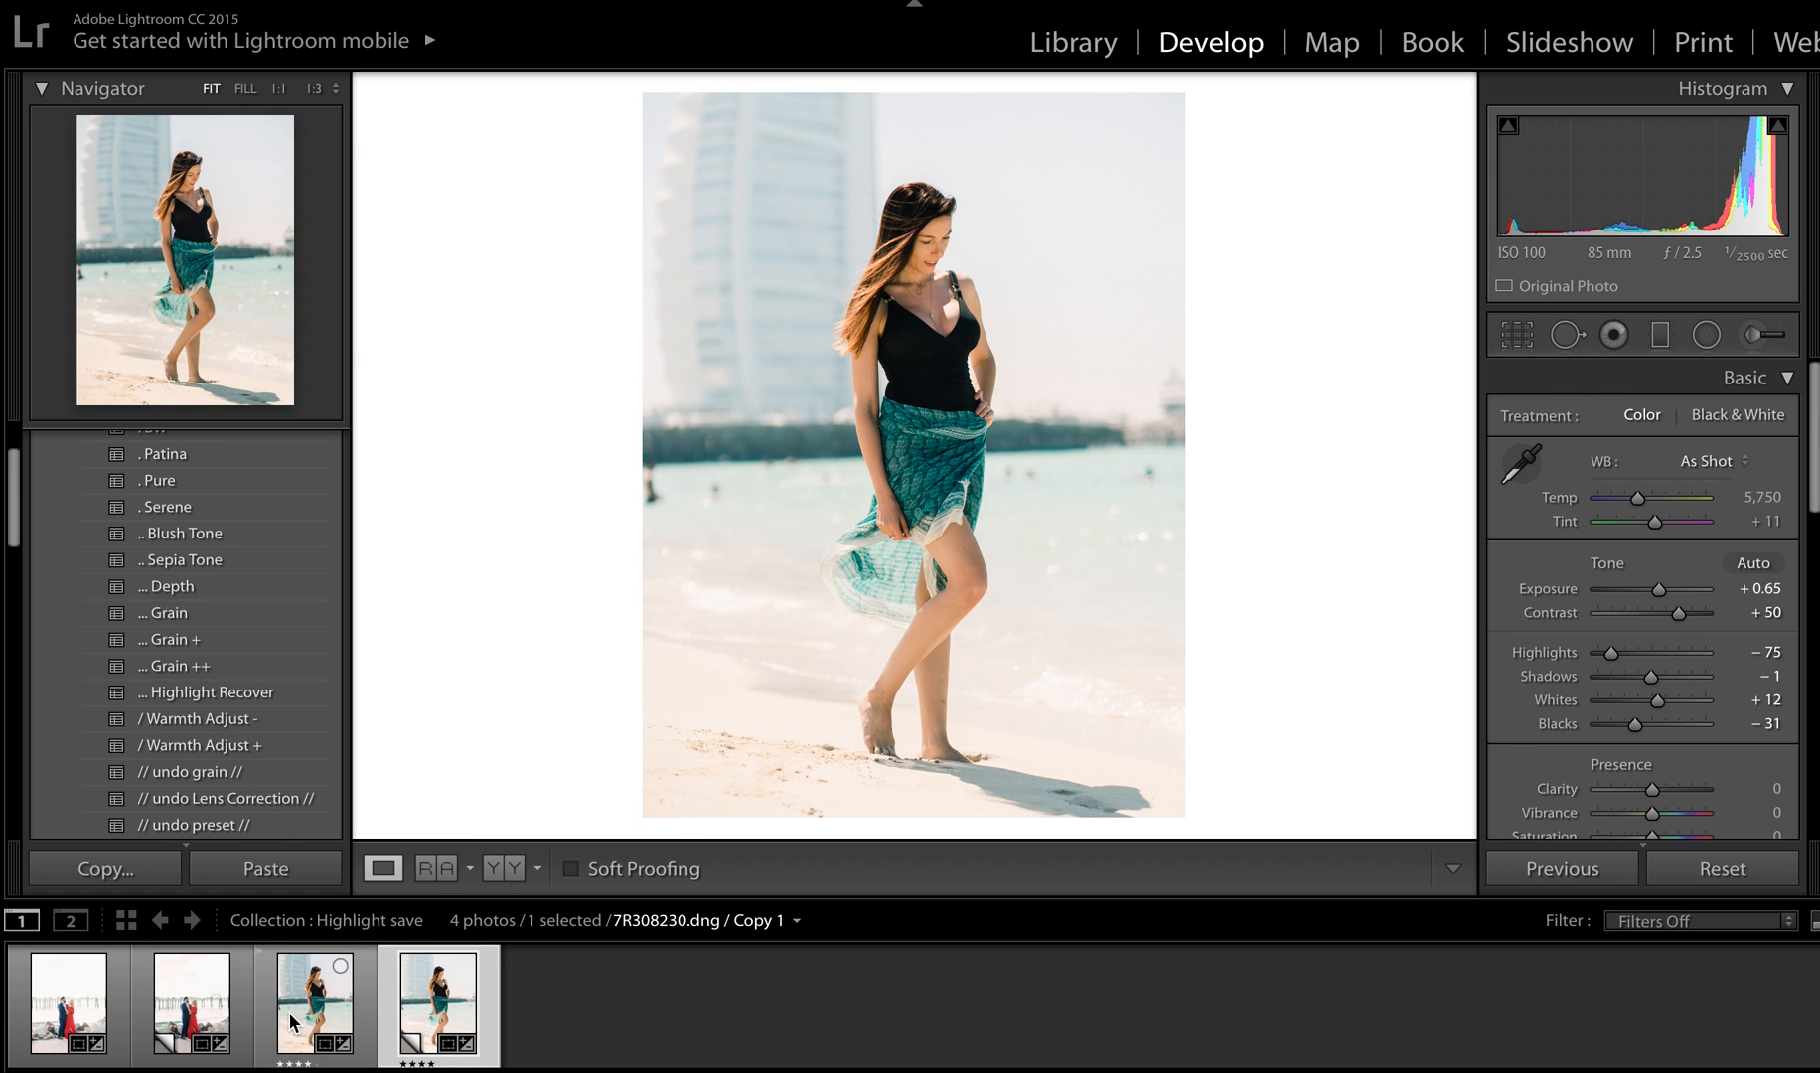
# Raise the Shadows of the original beach photo to +69.
pyautogui.click(320, 1028)
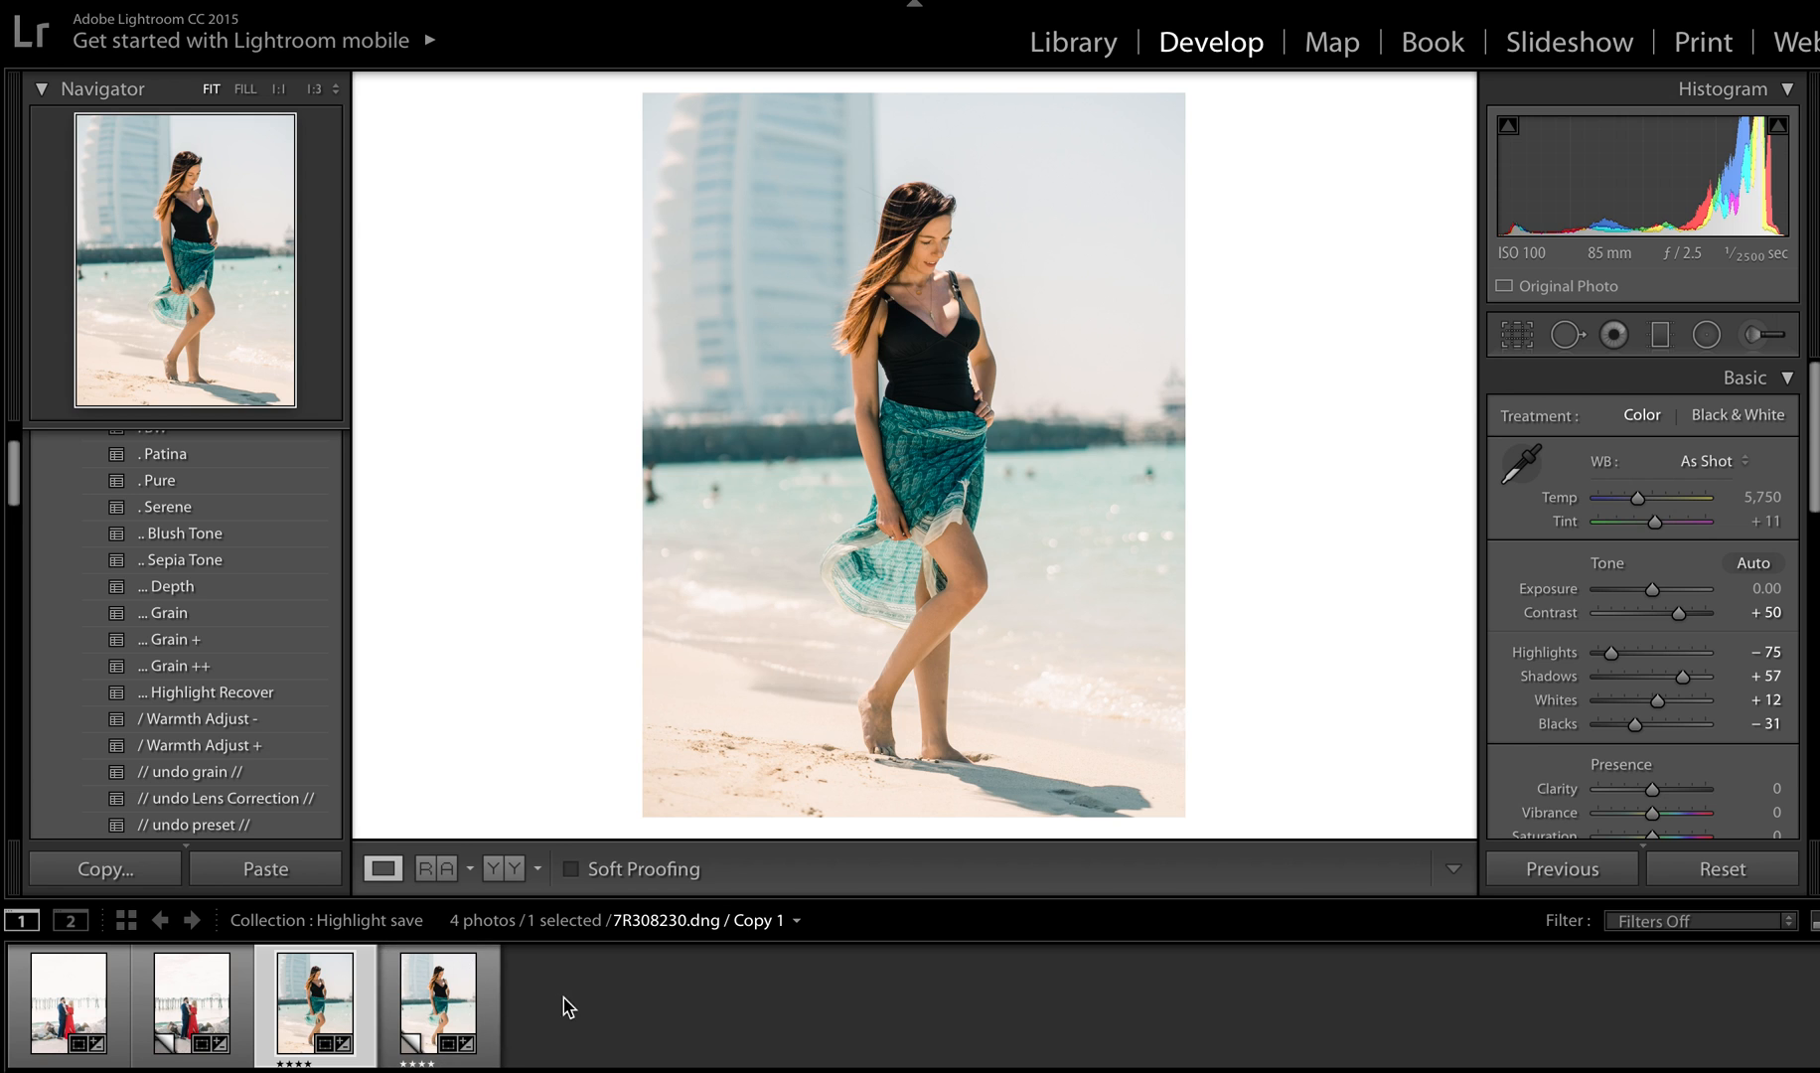
pyautogui.moveTo(1678, 679); pyautogui.dragTo(1686, 678)
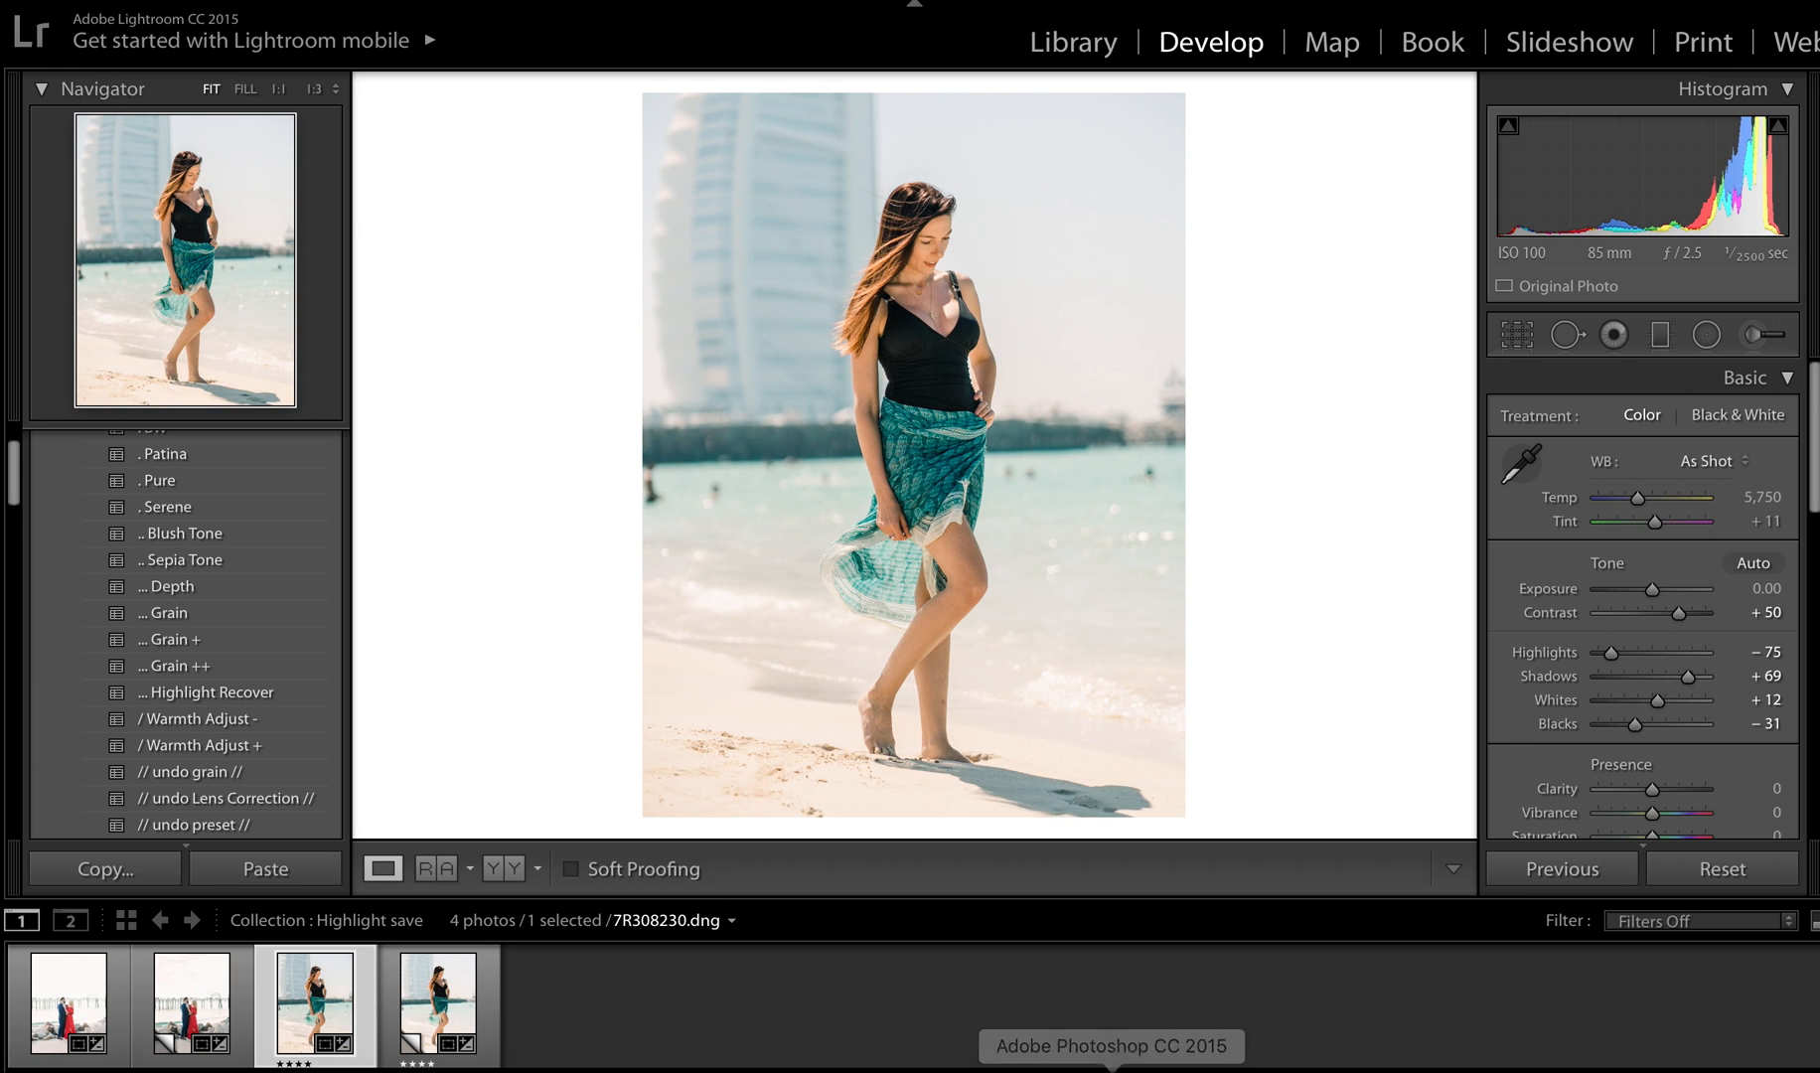
pyautogui.moveTo(1111, 1069)
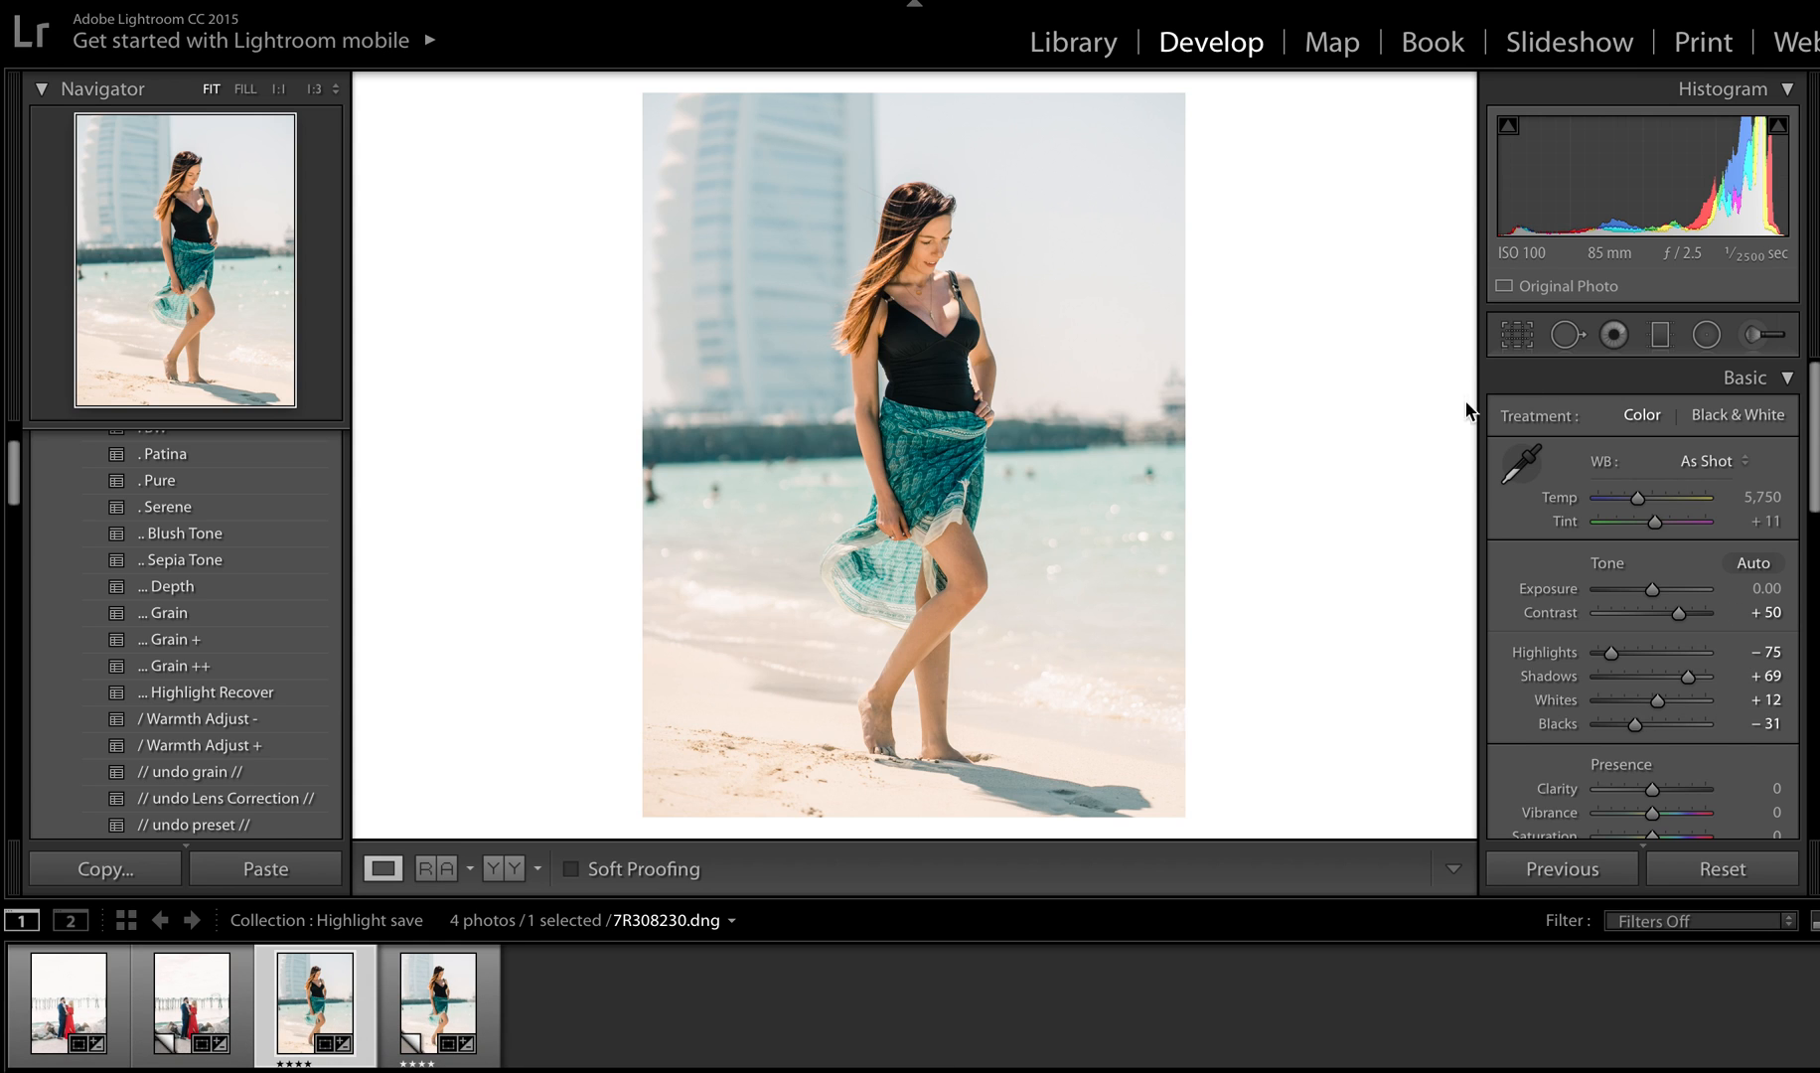